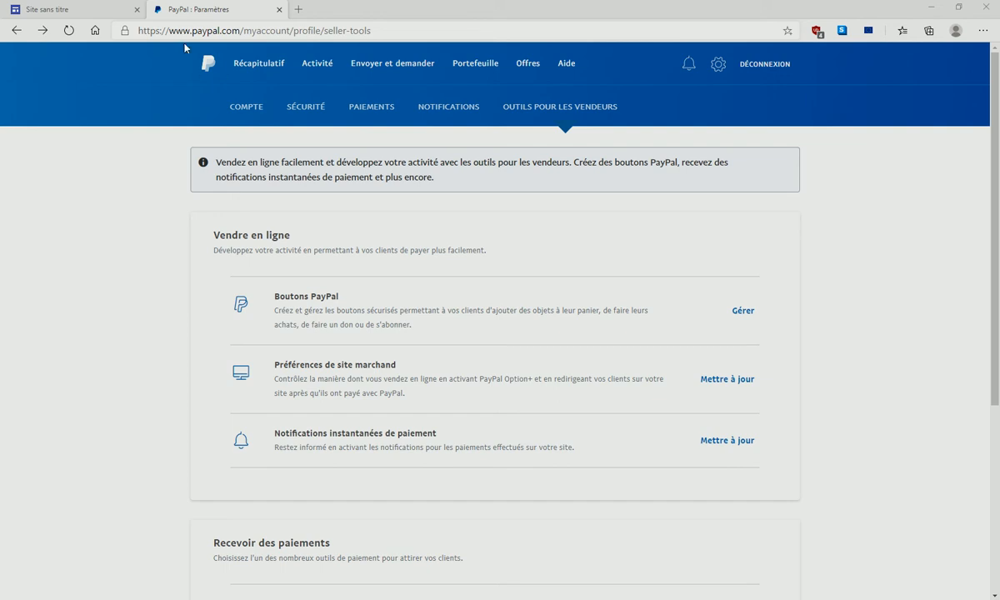
- From PayPal's Outils pour les vendeurs settings, open the Boutons PayPal management page (Gérer)
drag(141, 30, 440, 30)
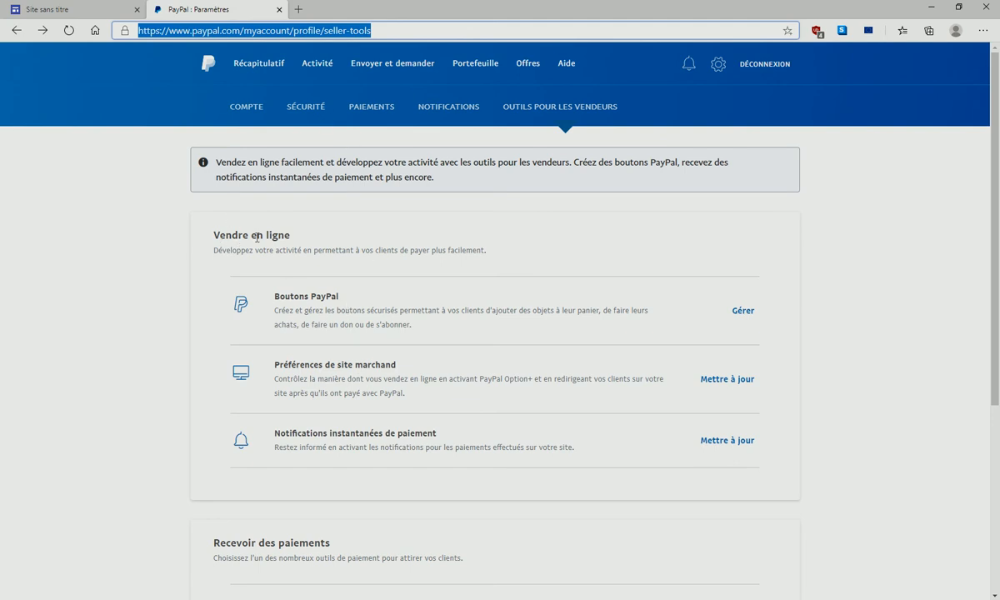
click(745, 314)
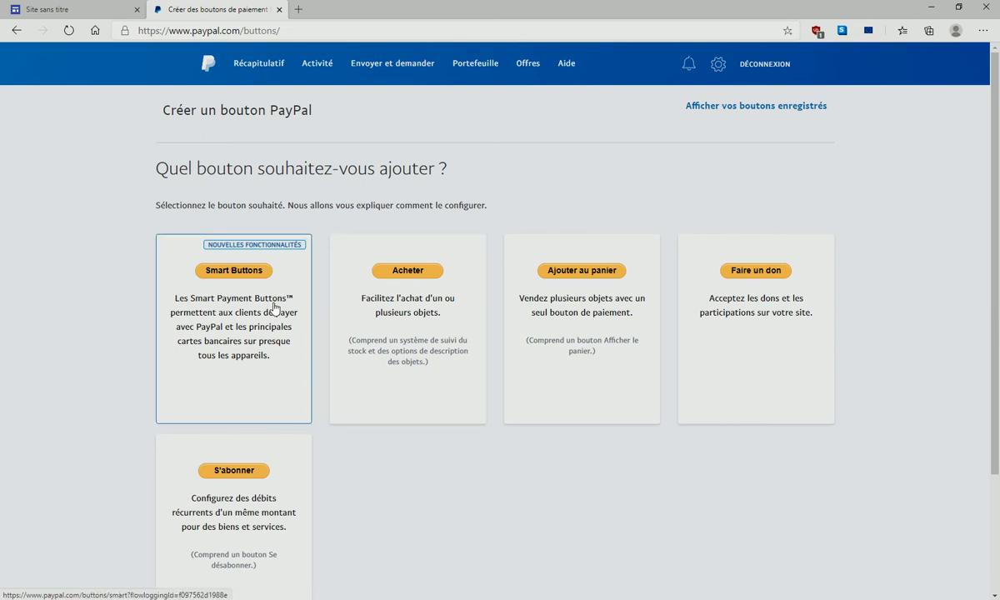
- Start a Smart Buttons setup and change its Devise from USD to EUR
click(246, 273)
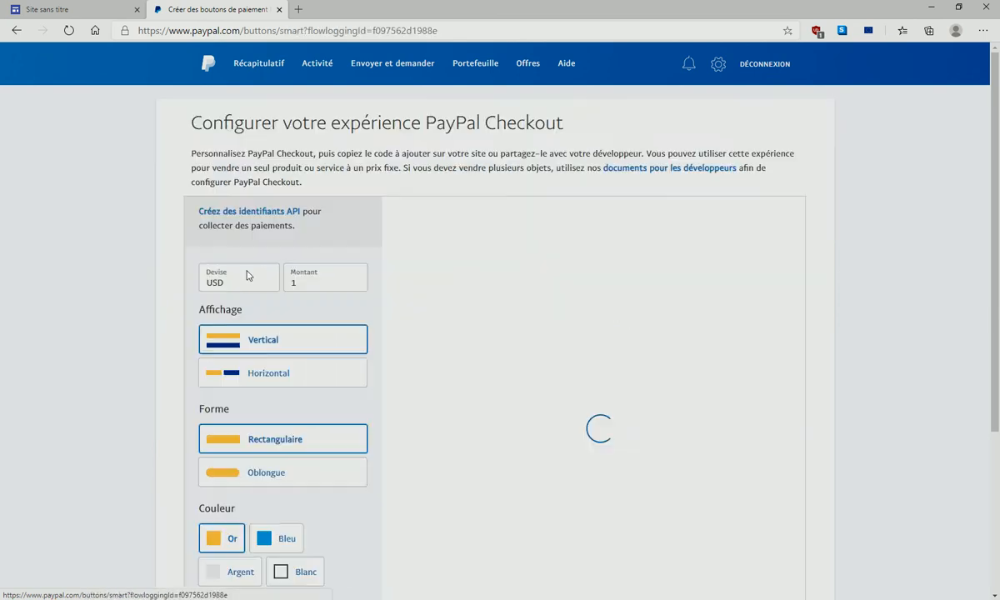
click(269, 279)
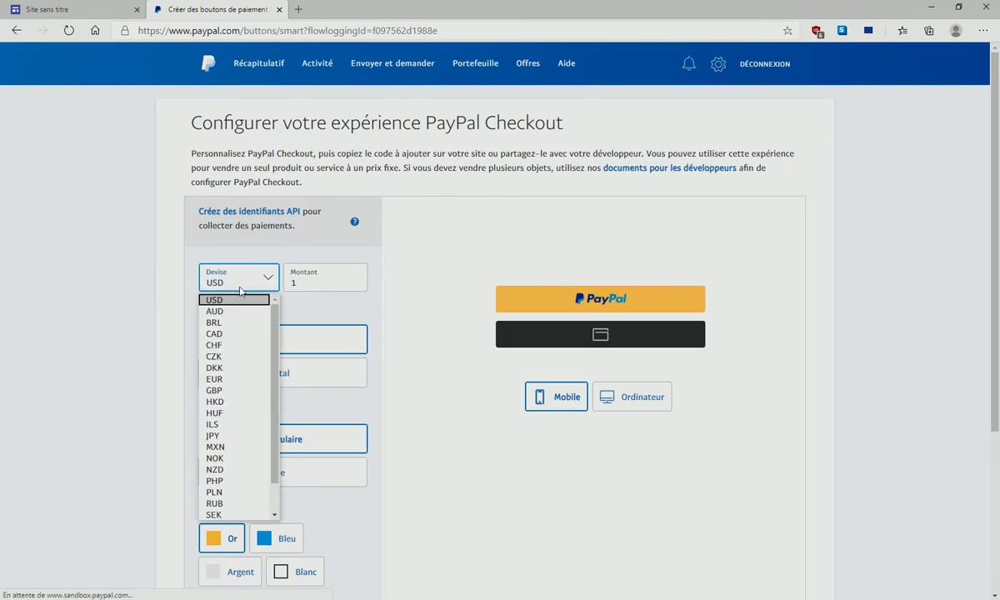
mouse_move(272, 349)
mouse_down()
mouse_move(282, 398)
mouse_move(284, 336)
mouse_up()
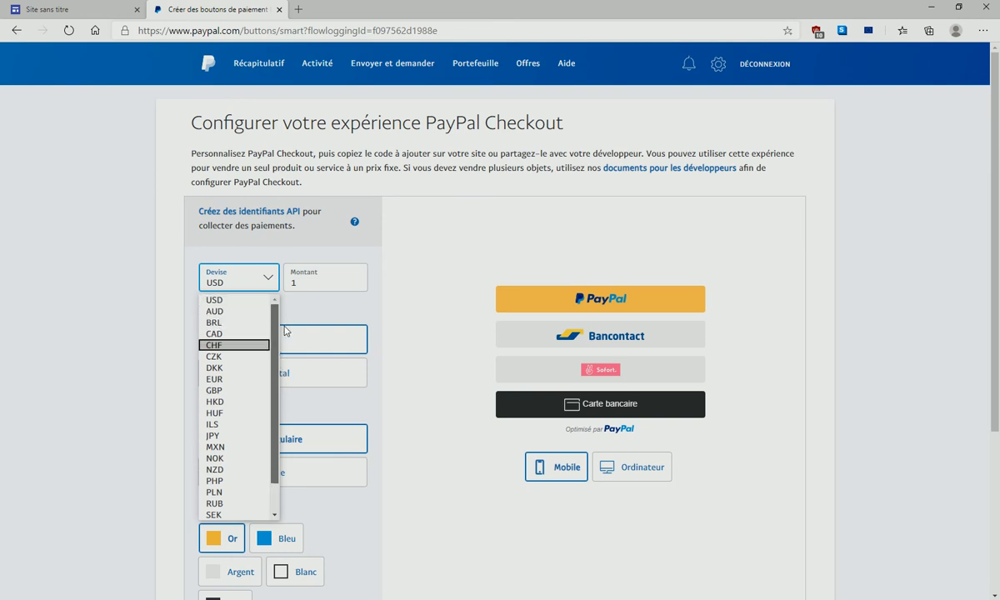
click(237, 378)
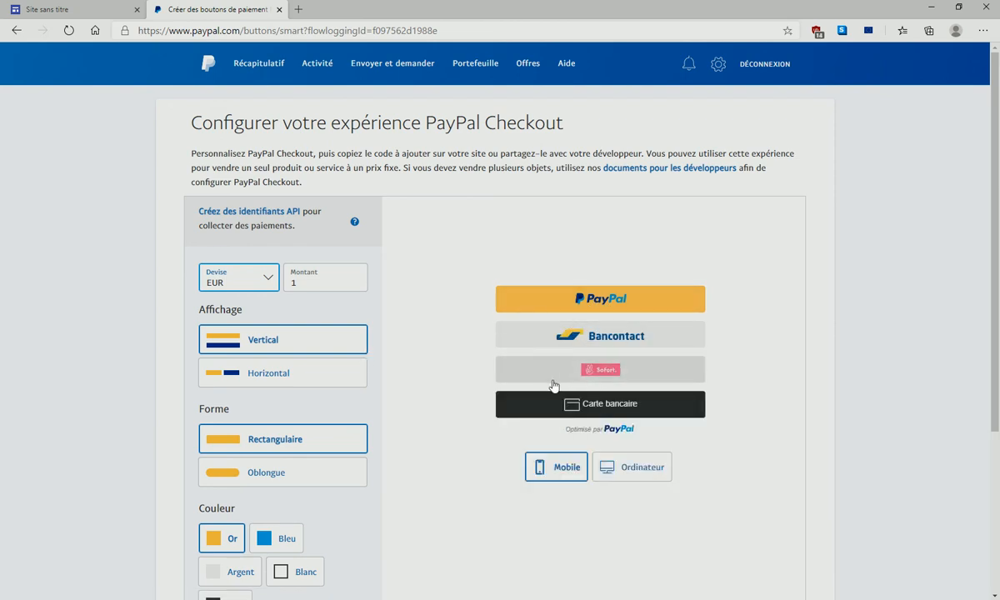
scroll(308, 262, down, 3)
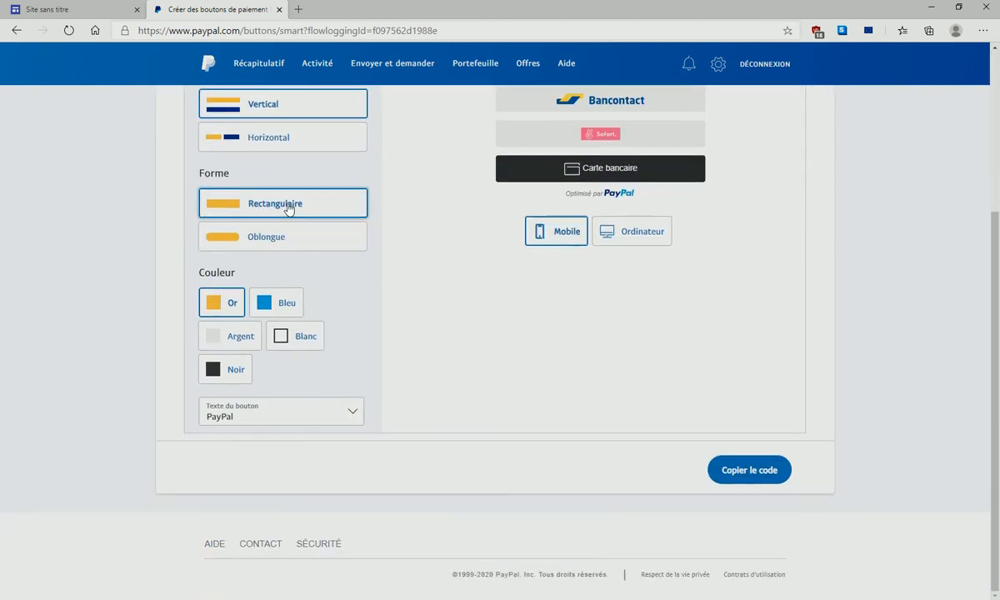
click(284, 239)
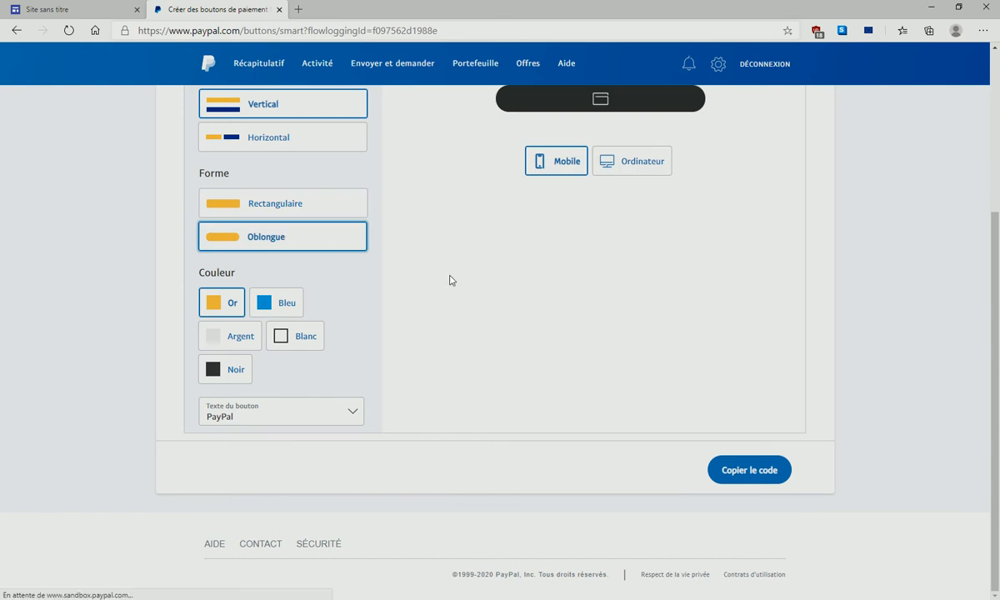
scroll(400, 252, up, 3)
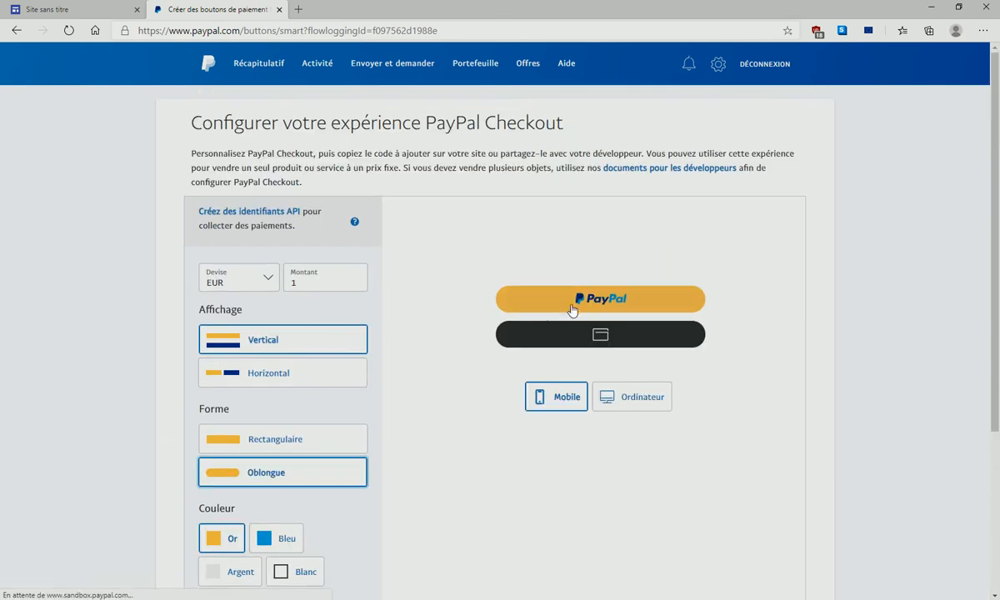
click(287, 439)
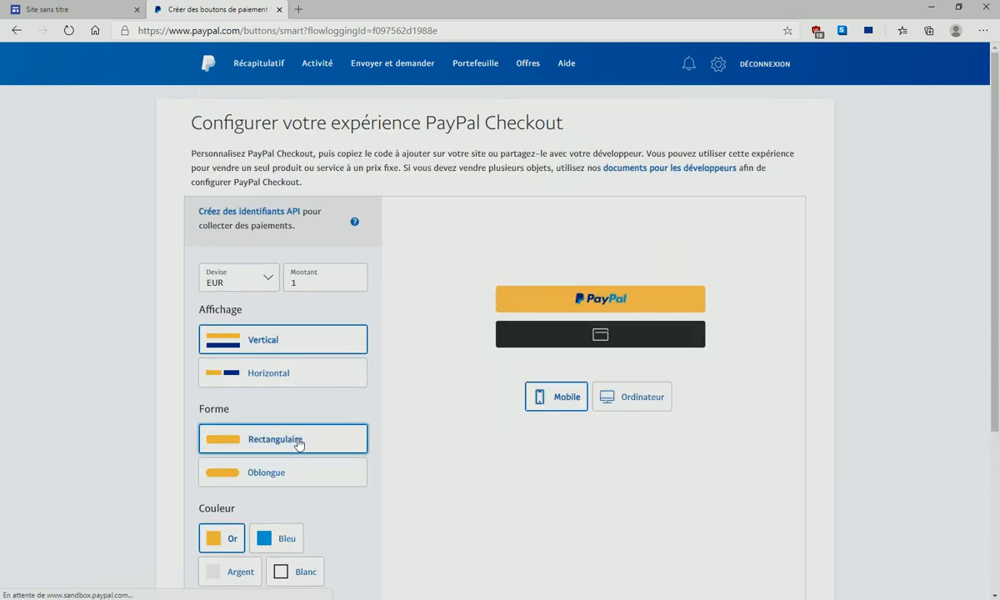
click(277, 384)
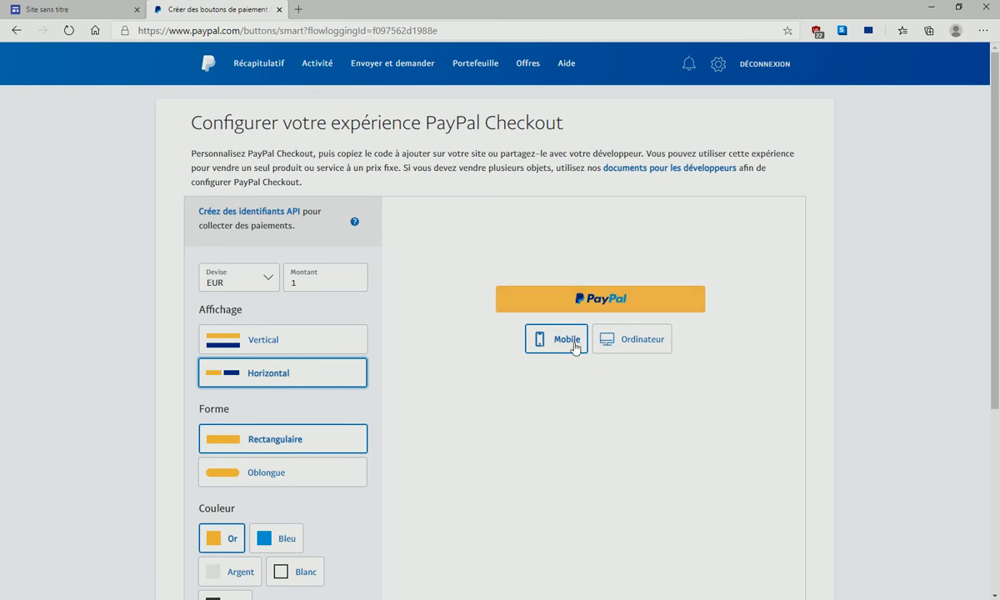
click(616, 347)
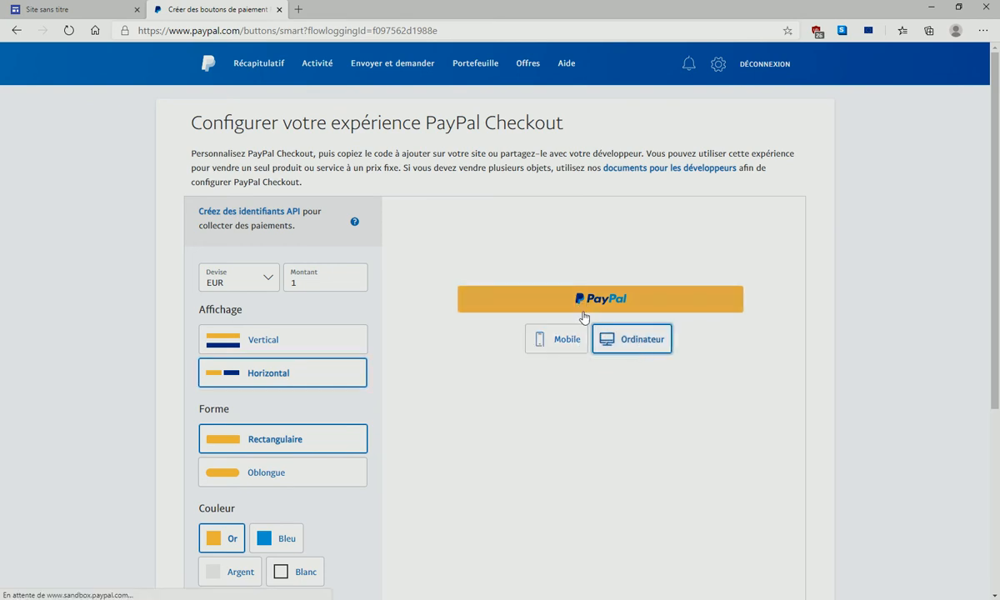
click(562, 344)
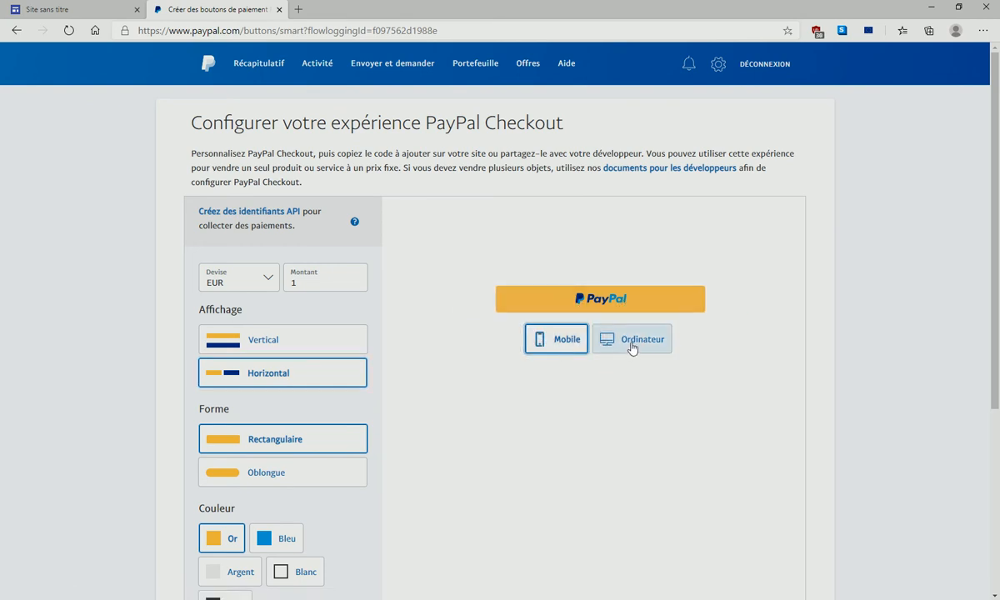
click(267, 343)
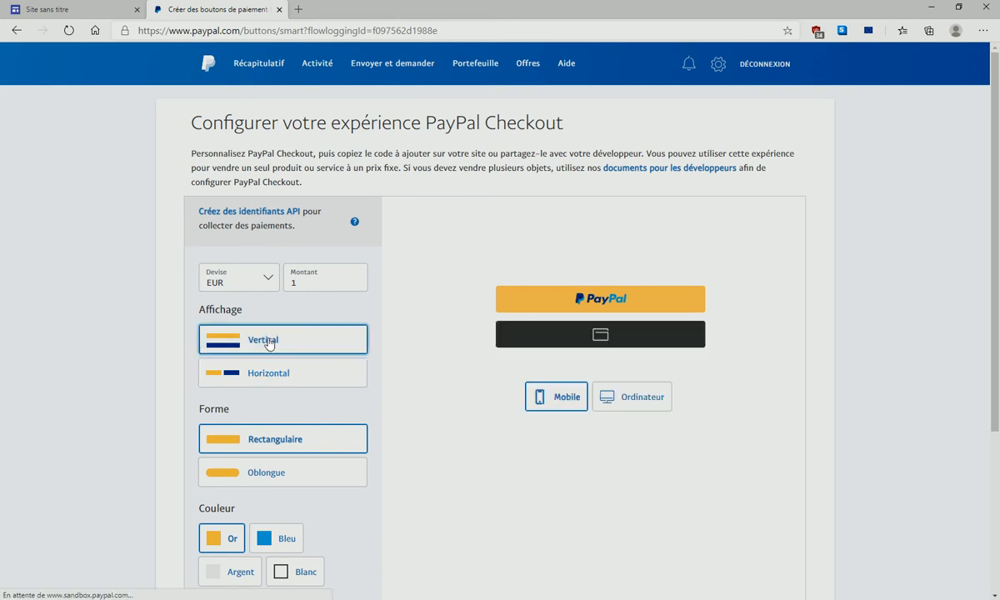
scroll(302, 381, down, 2)
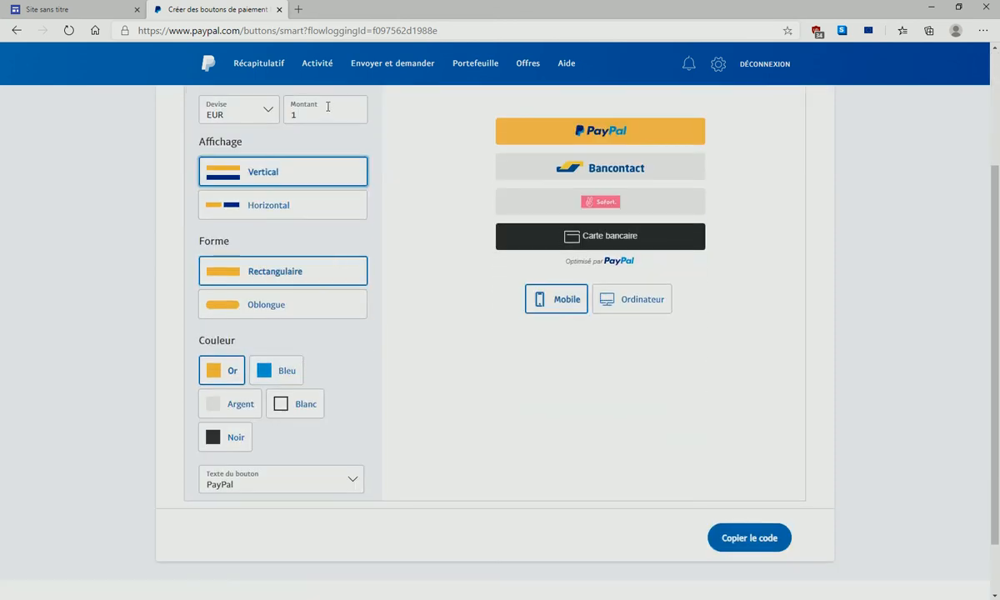
scroll(313, 112, up, 2)
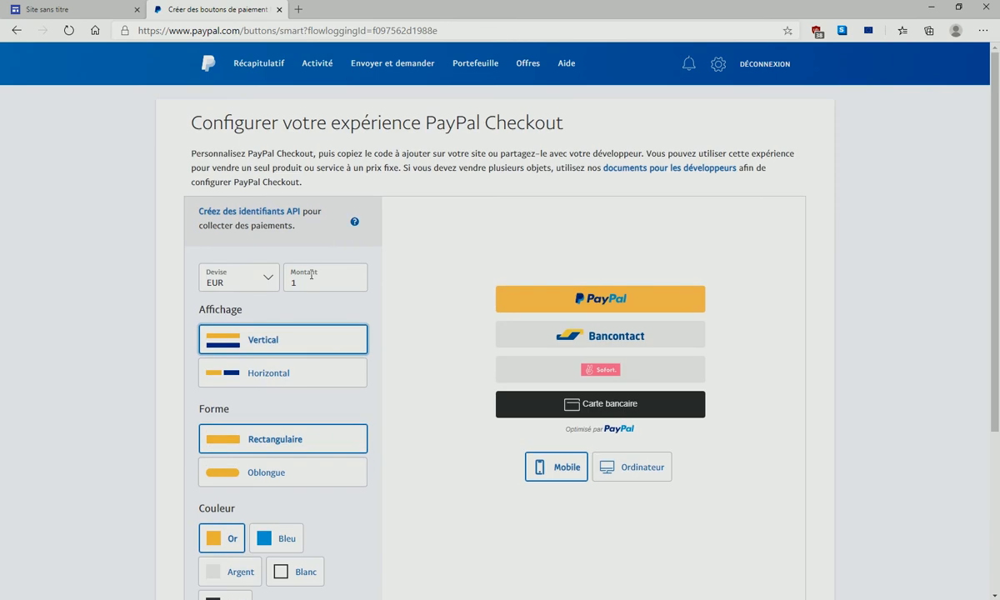
scroll(323, 287, down, 3)
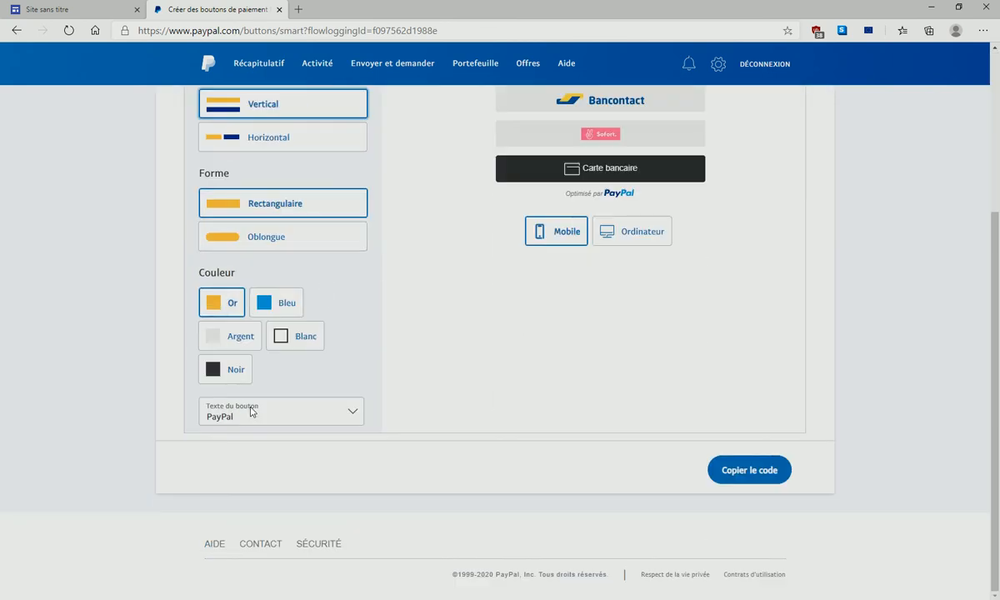
scroll(251, 412, up, 1)
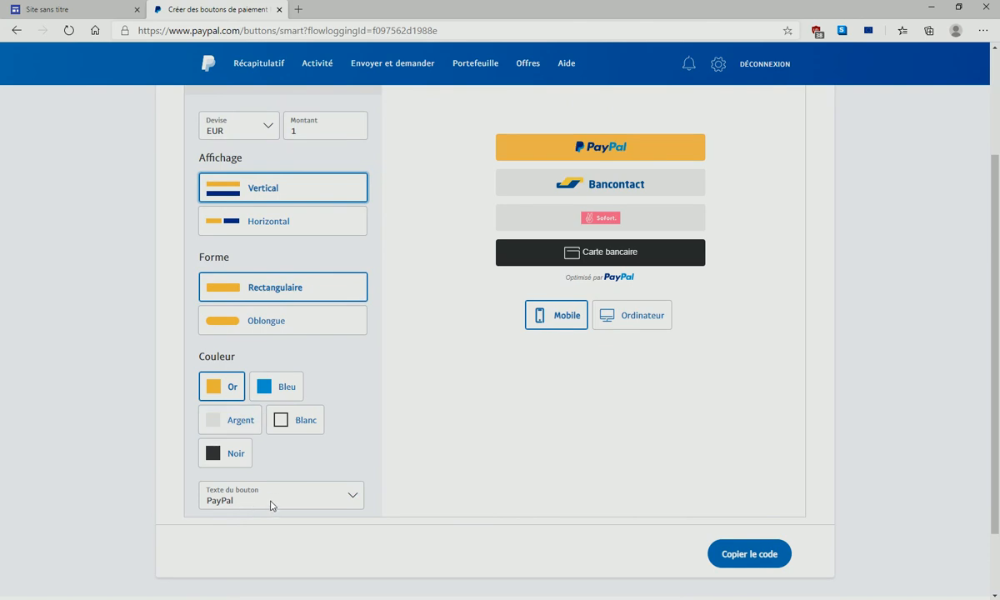
- Set the button text to Acheter, preview blue, white and silver, then keep the colour Or
click(353, 498)
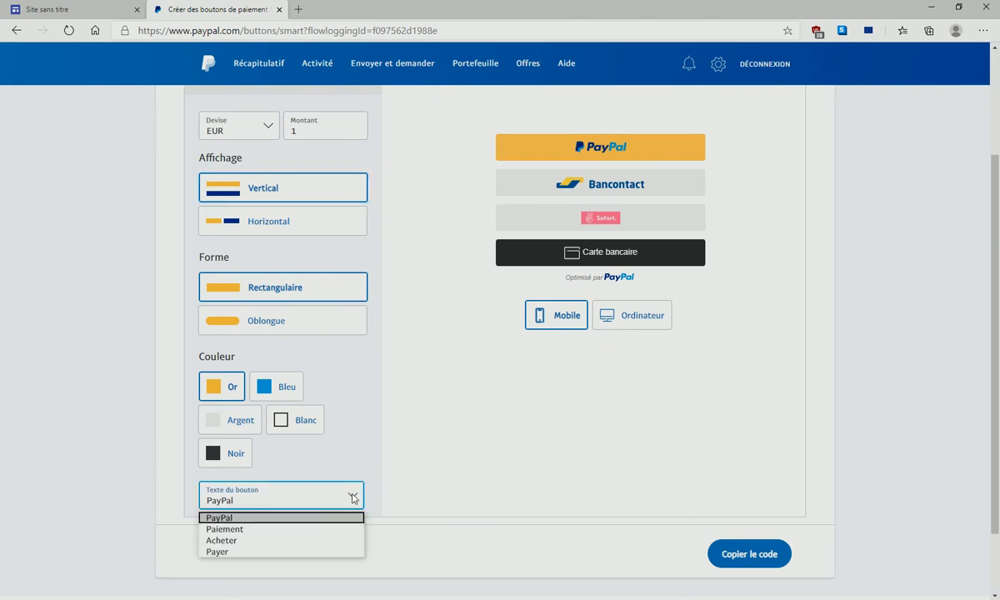
click(268, 540)
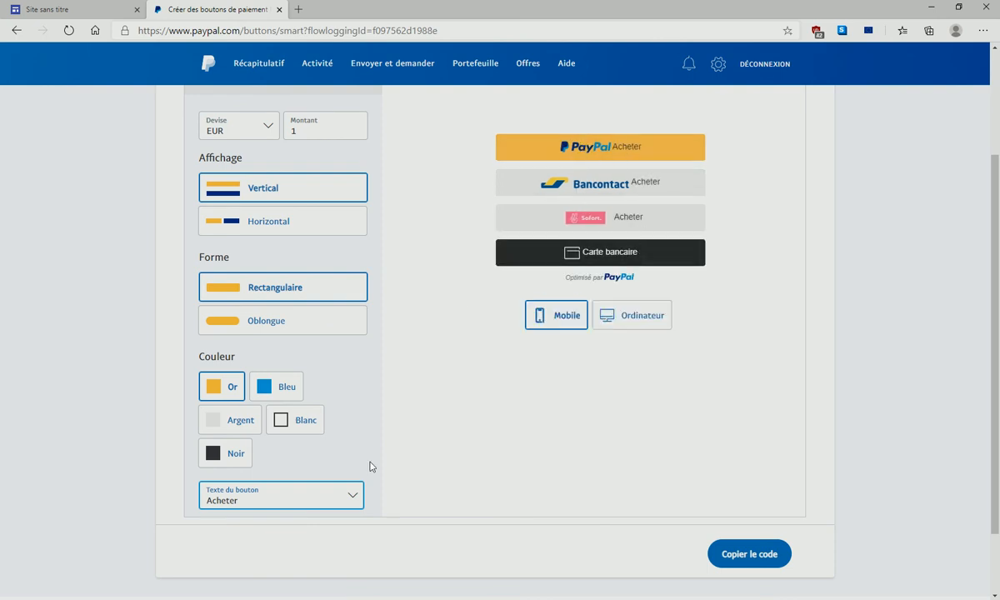
click(214, 390)
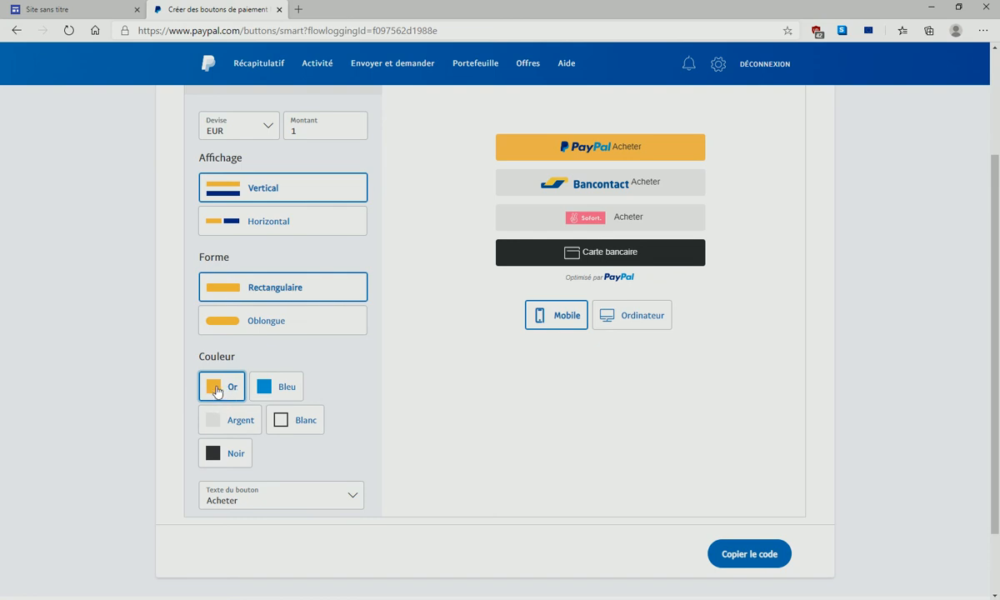
click(275, 389)
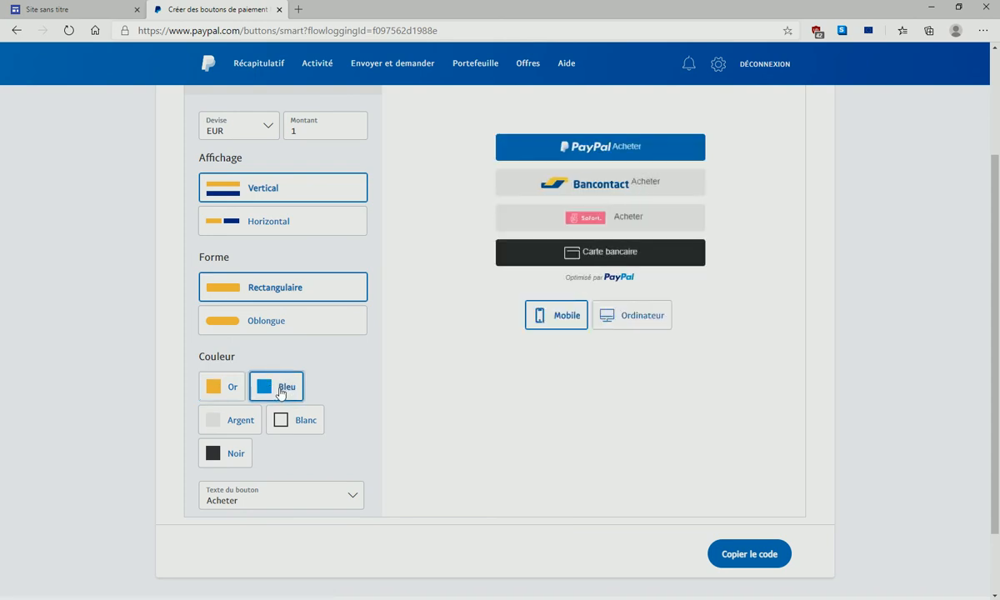
click(280, 423)
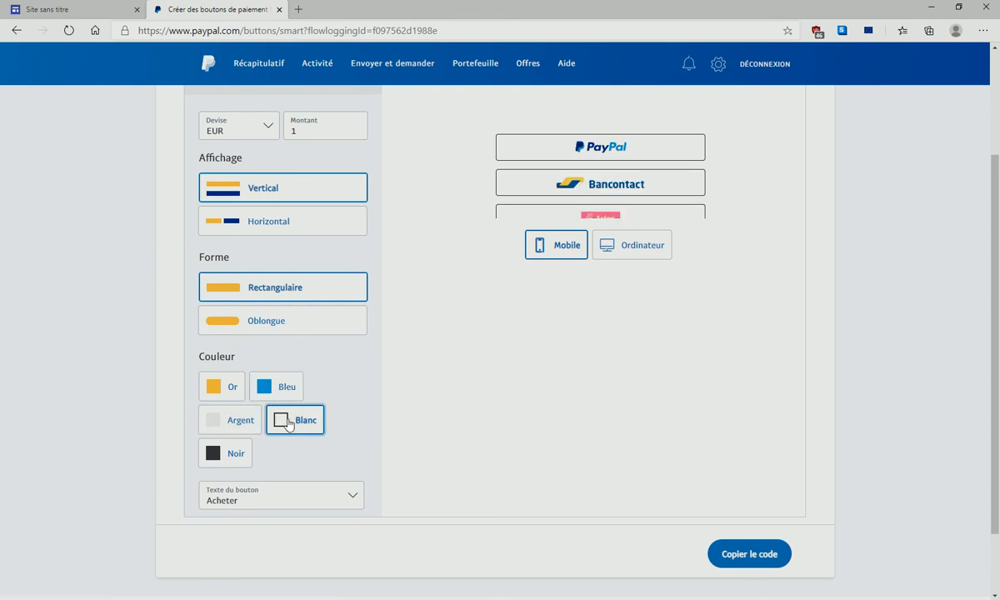
click(234, 419)
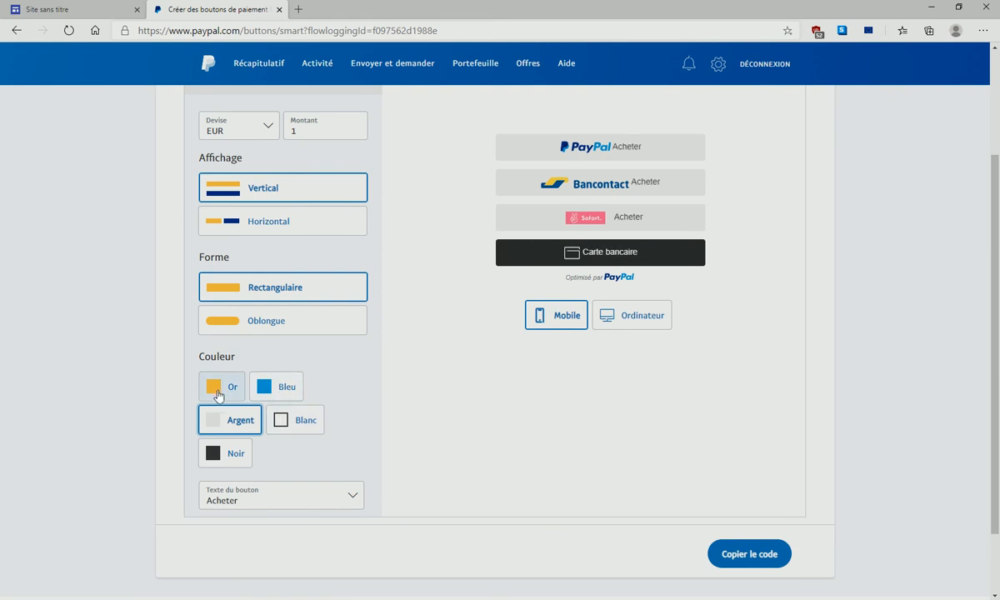
click(216, 388)
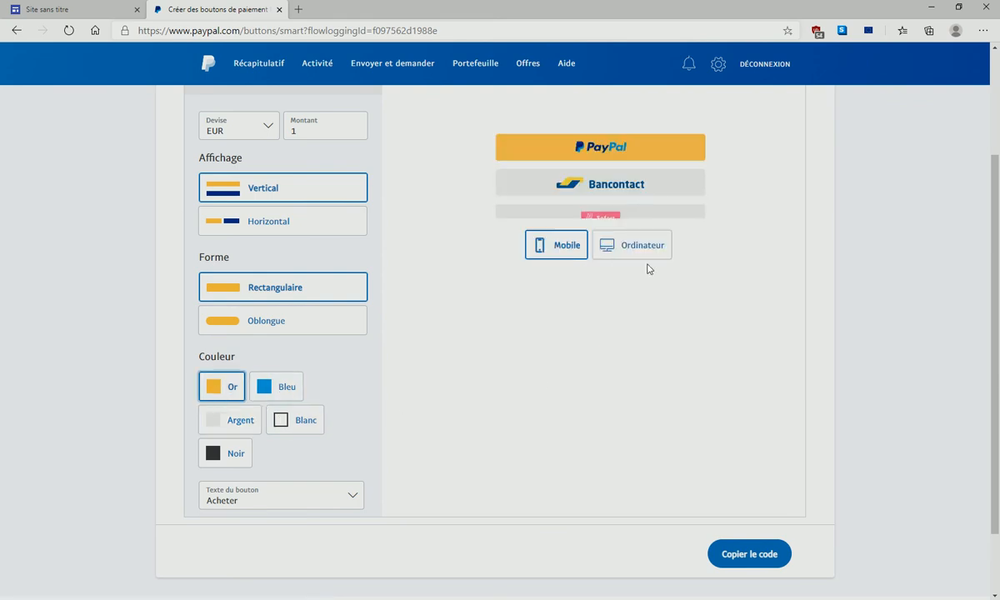
click(267, 394)
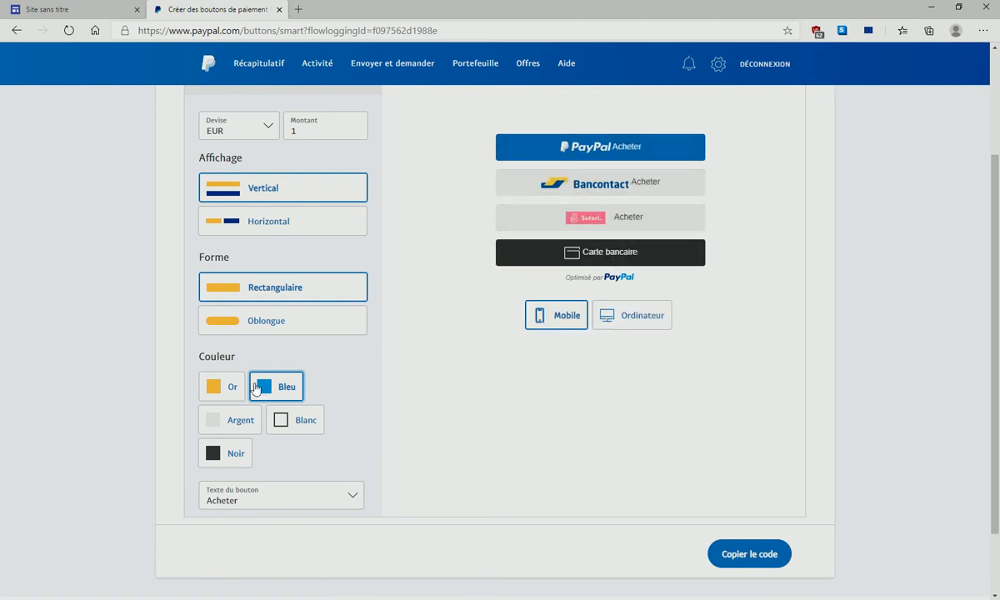
click(216, 385)
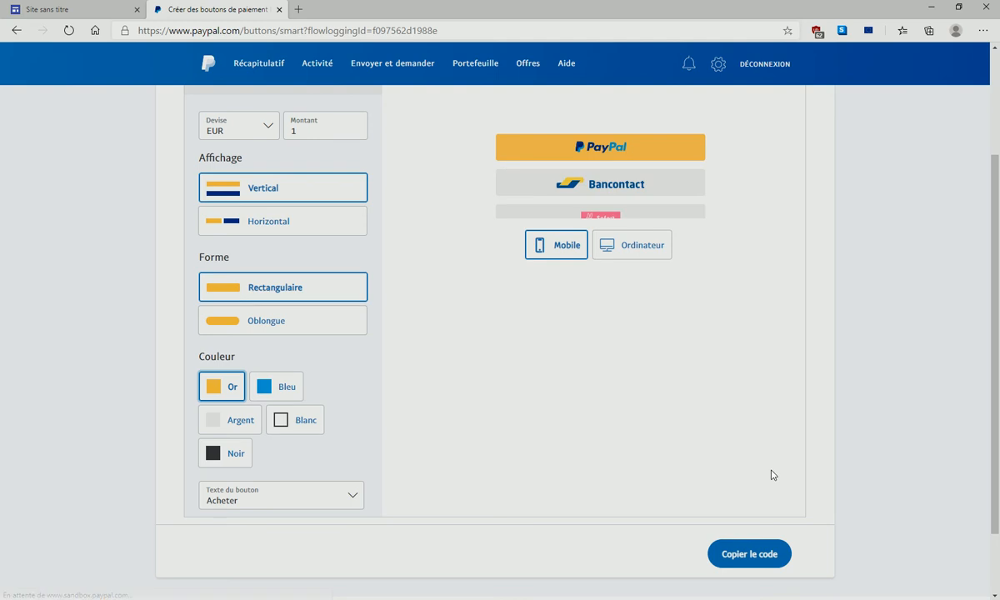
scroll(768, 466, up, 2)
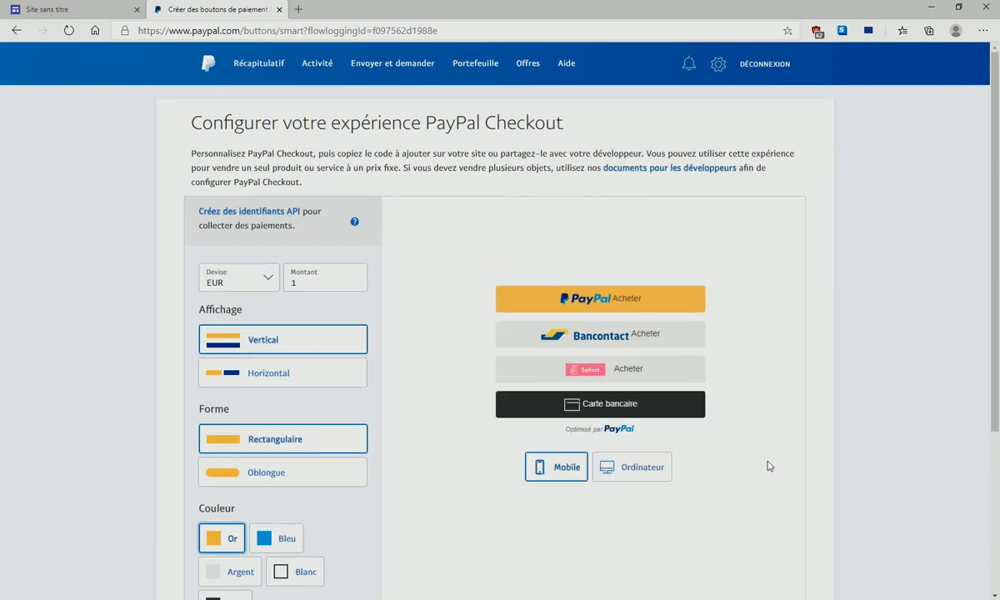
scroll(767, 466, down, 3)
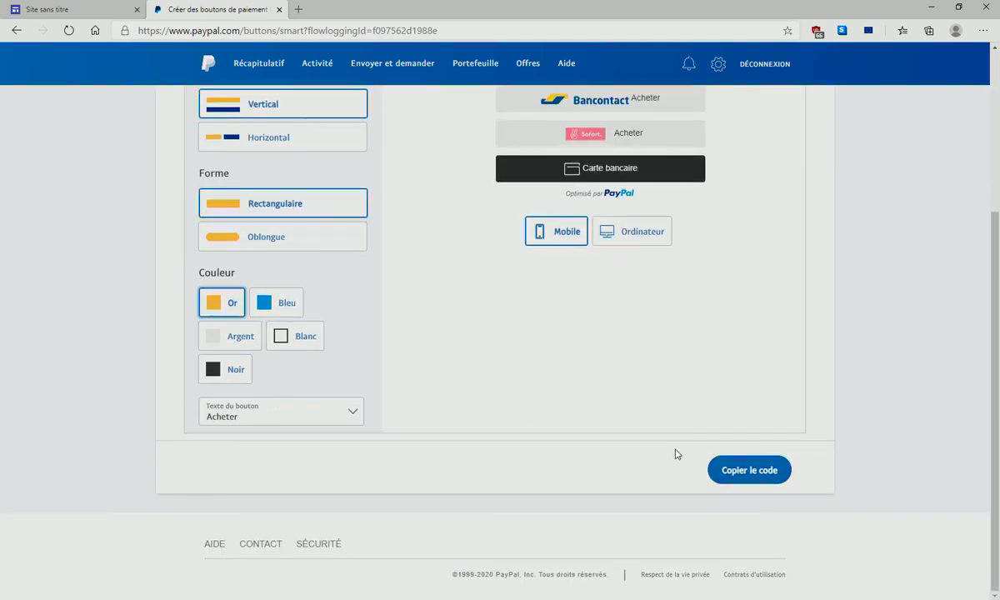
- Change the payment amount to 10 EUR
scroll(674, 450, up, 2)
scroll(672, 446, up, 1)
click(305, 289)
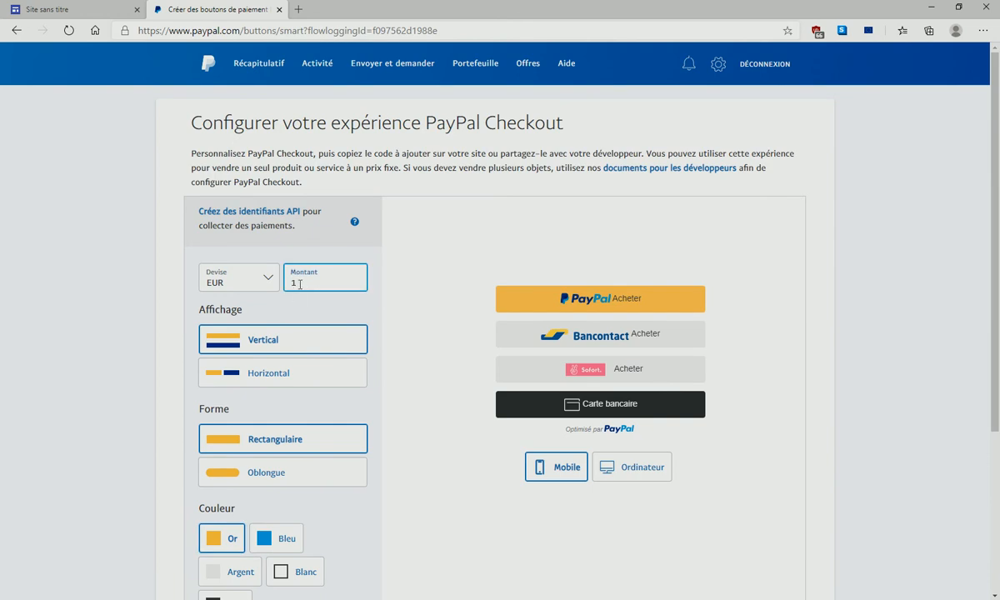
text(0)
- Copy the PayPal buttons' code and return to the 'Site sans titre' Google Sites tab
scroll(424, 496, down, 3)
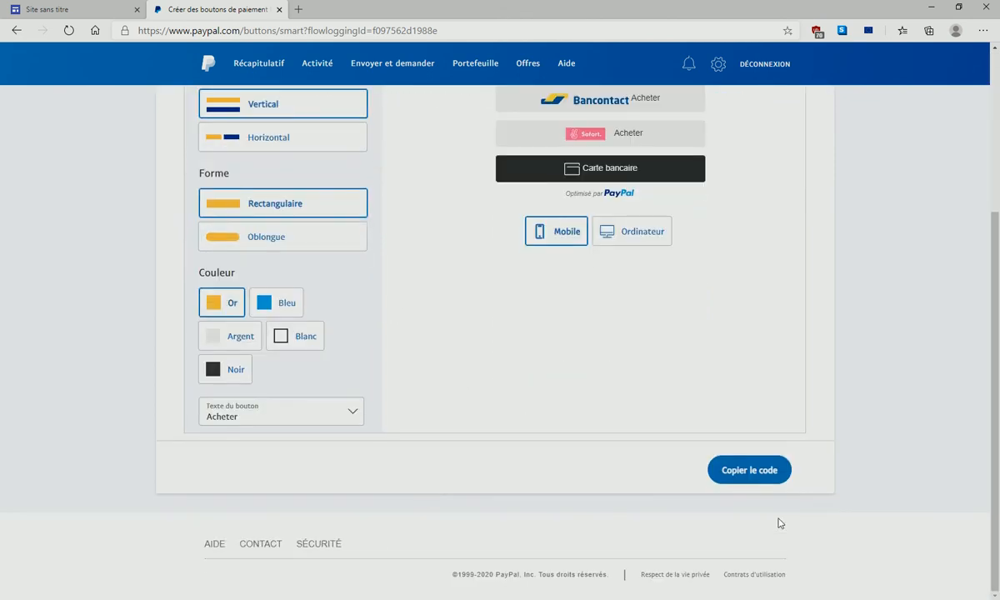
click(741, 475)
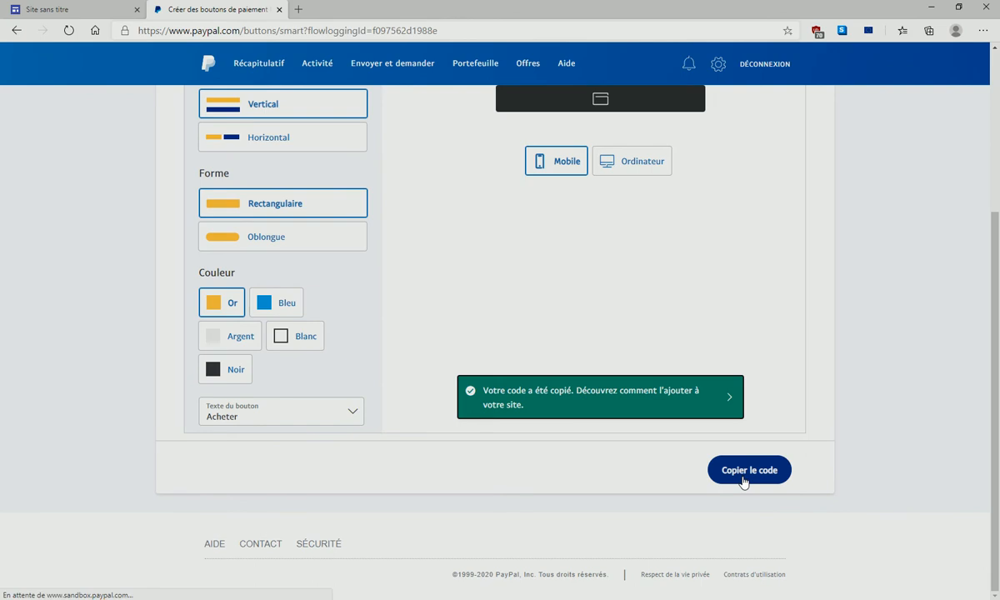
click(72, 9)
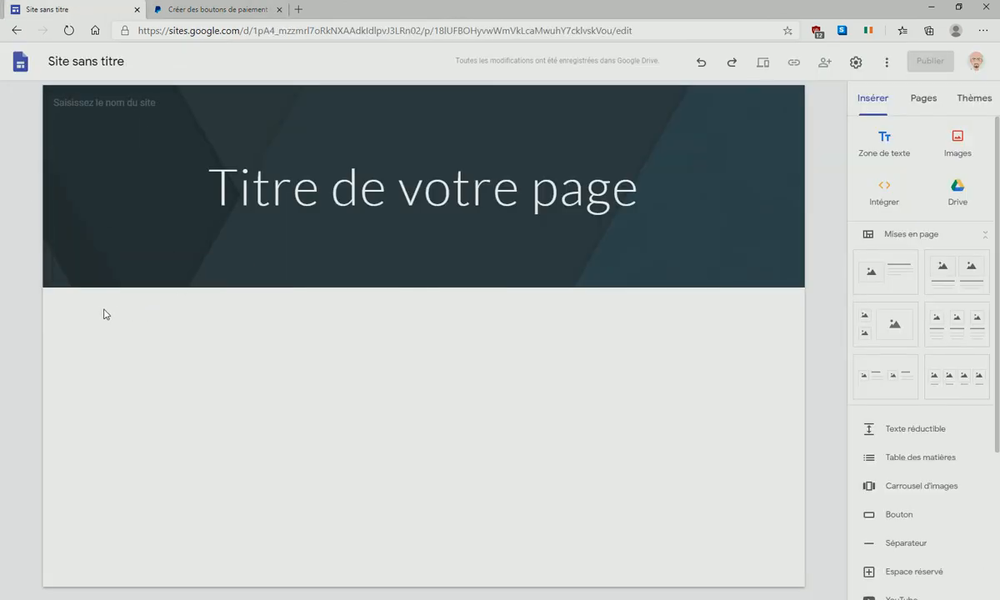
- Paste the PayPal code into Intégrer le code and insert the buttons below the banner
click(885, 194)
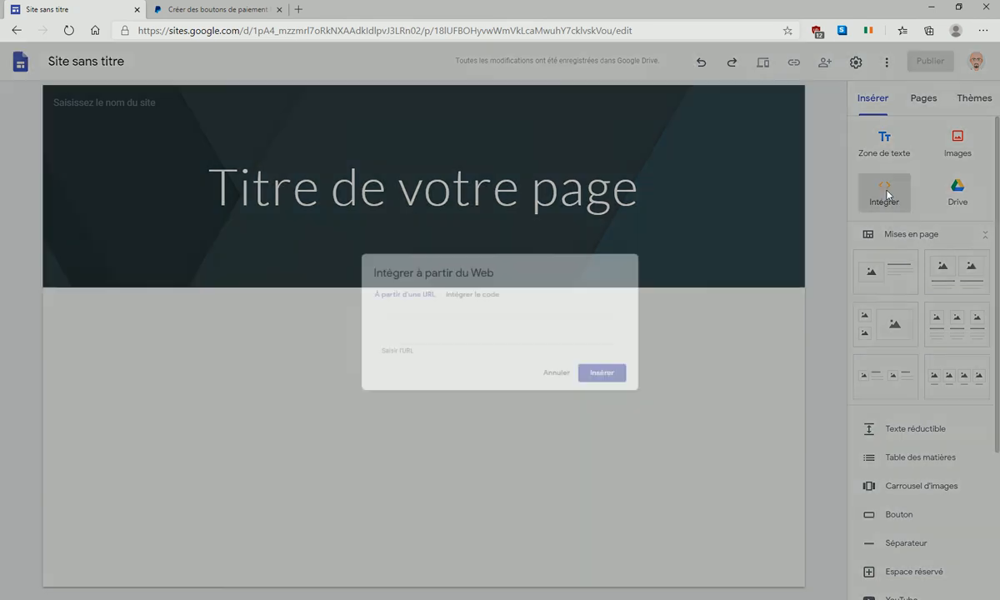
click(464, 291)
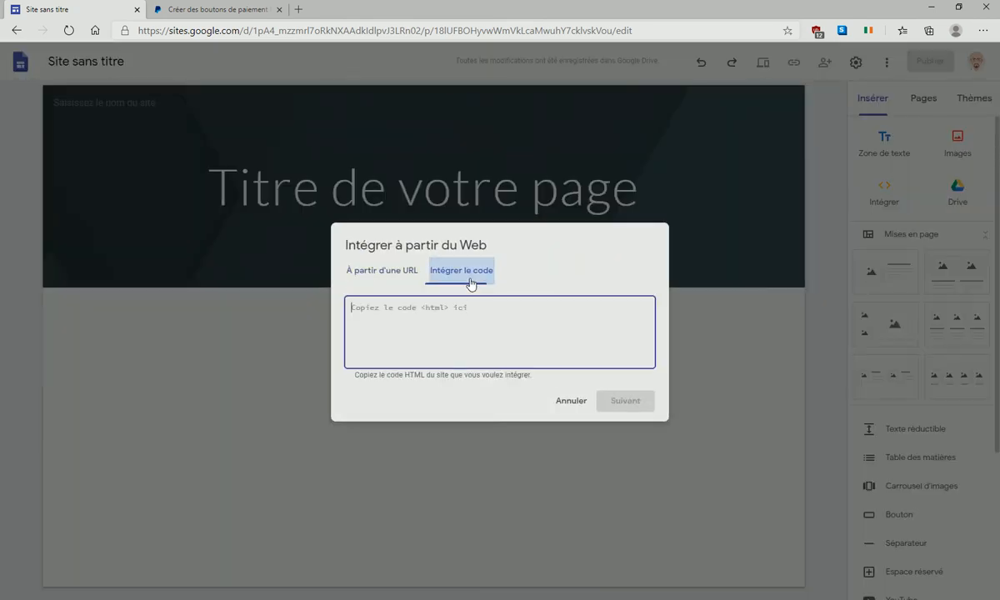
click(572, 402)
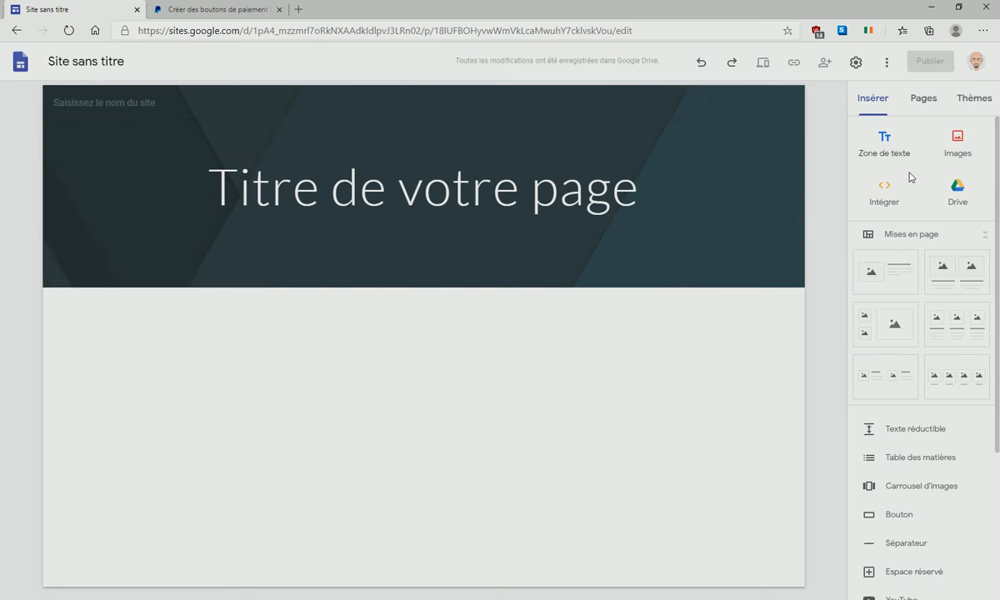
click(885, 200)
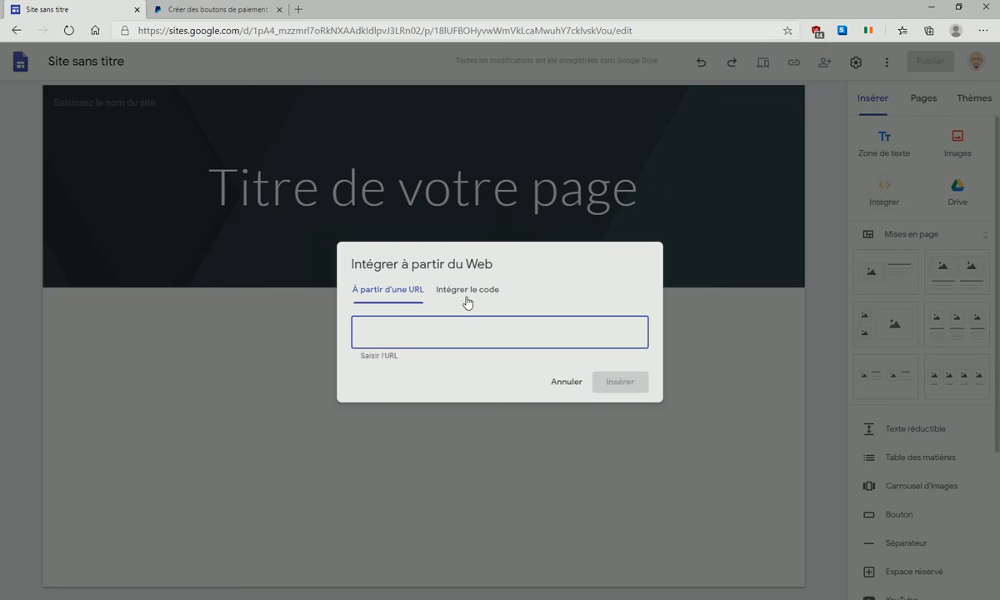
click(480, 291)
right_click(378, 307)
click(417, 425)
click(621, 406)
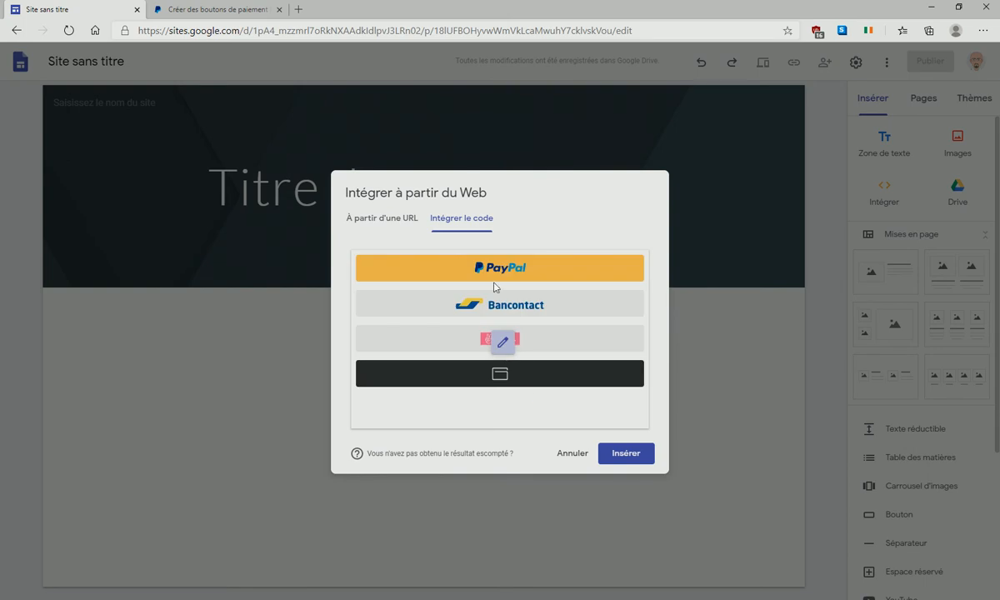
click(627, 456)
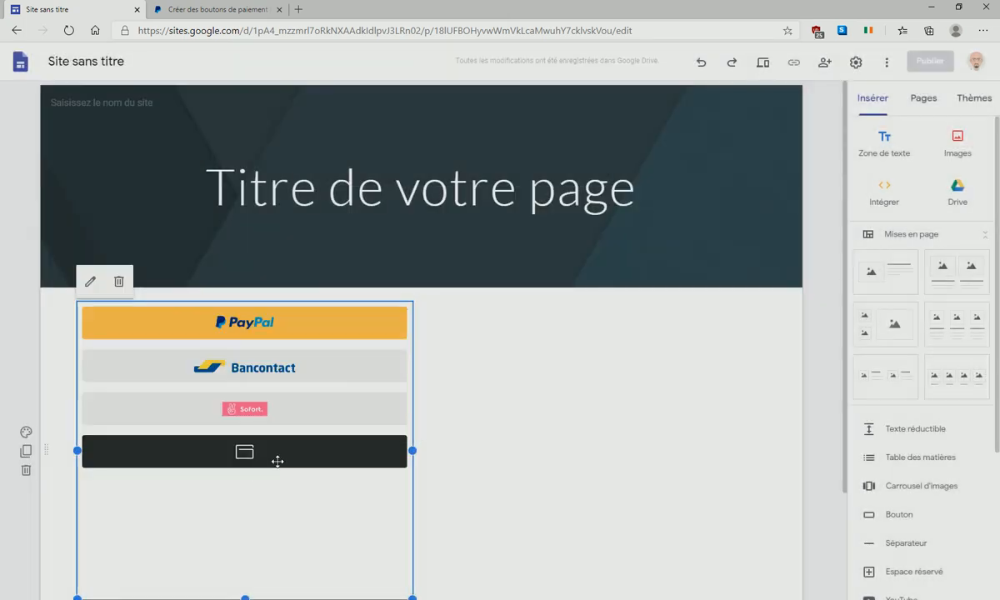
- Make the payment buttons block narrower and shorter, then add a two-column image-and-text layout
drag(411, 450, 278, 452)
drag(190, 588, 213, 467)
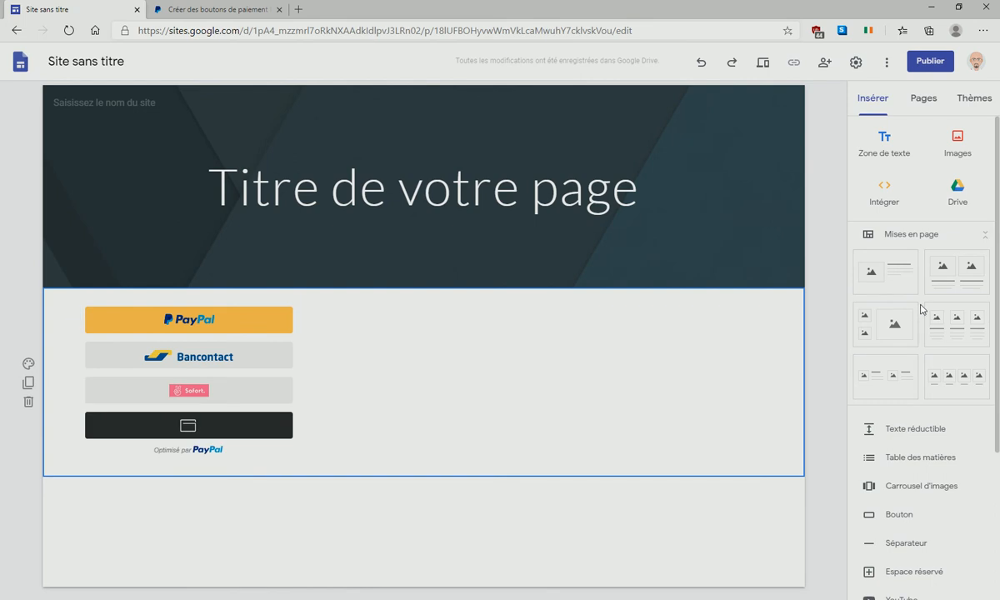
click(955, 277)
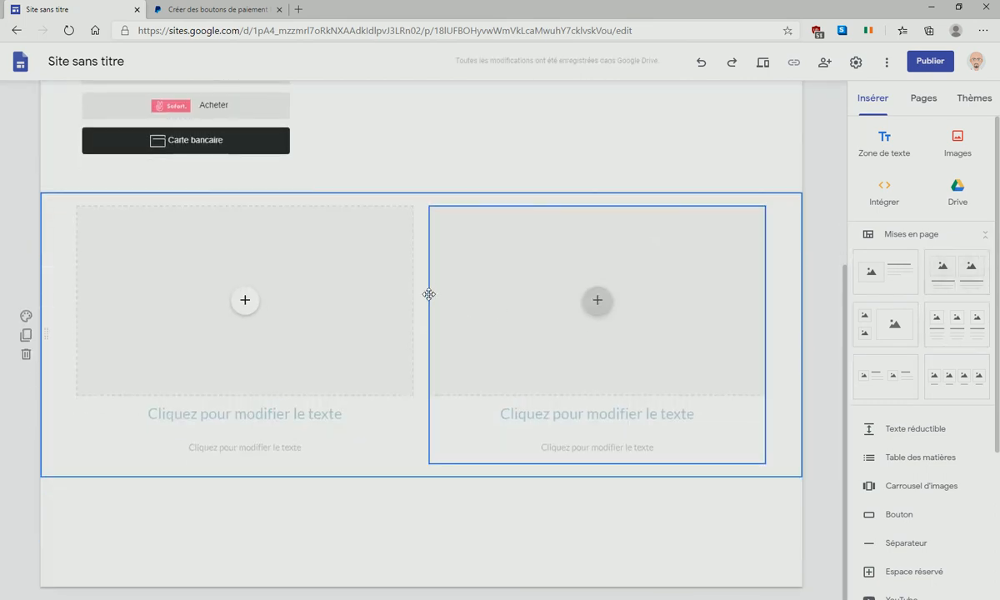
scroll(179, 125, up, 3)
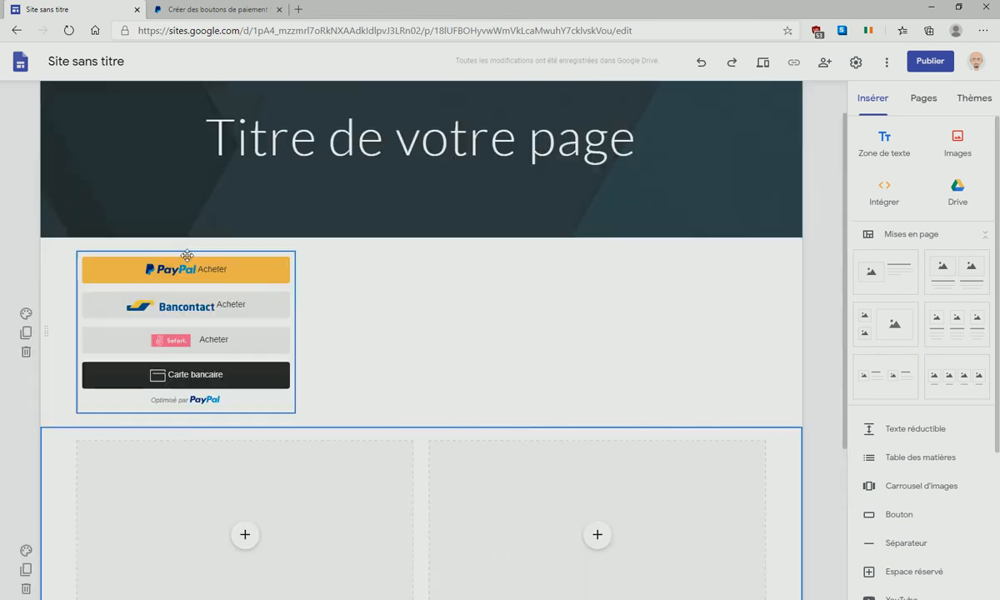
- Move the PayPal buttons into the left column and start uploading an image for that slot
drag(187, 255, 247, 414)
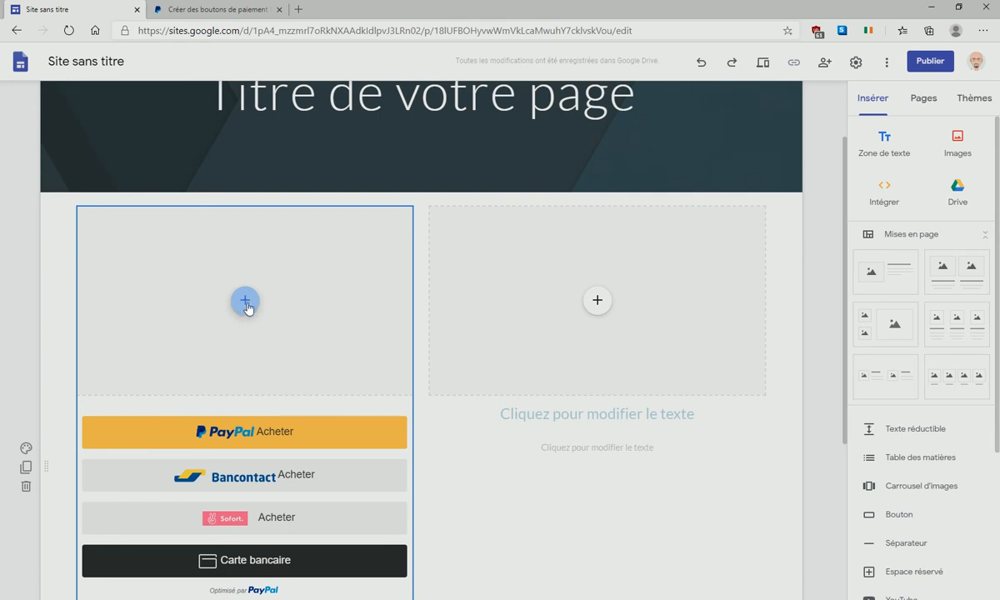
click(246, 307)
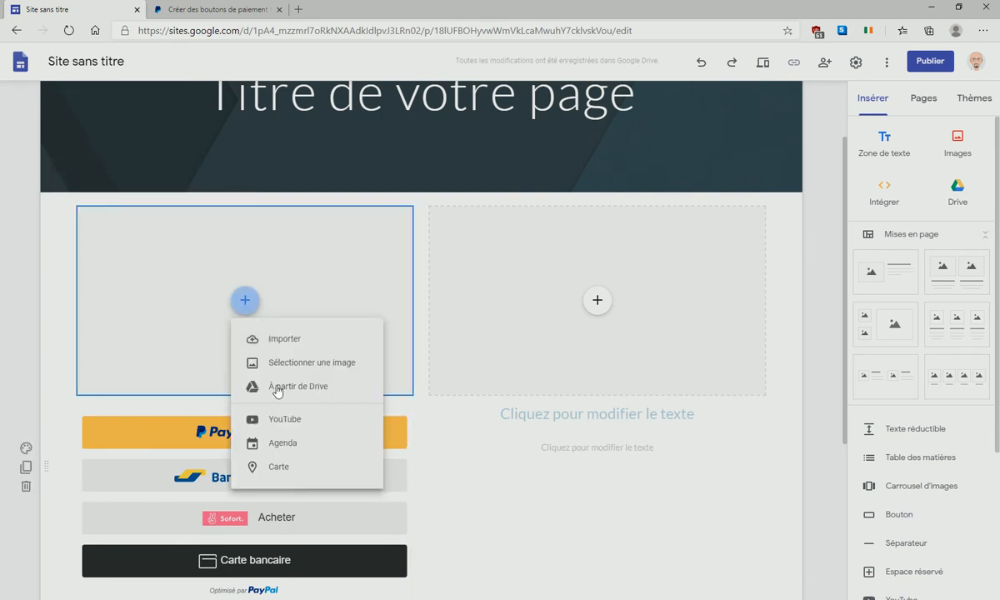
click(290, 339)
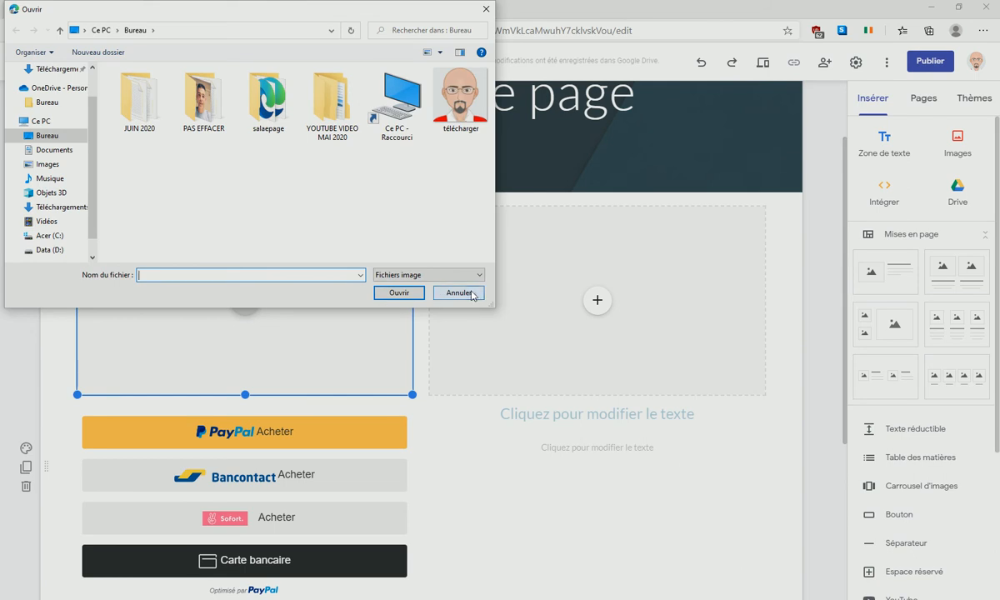
- Insert a black T-shirt from a Google image search for 'tshirt' into the left image slot
click(458, 292)
click(254, 310)
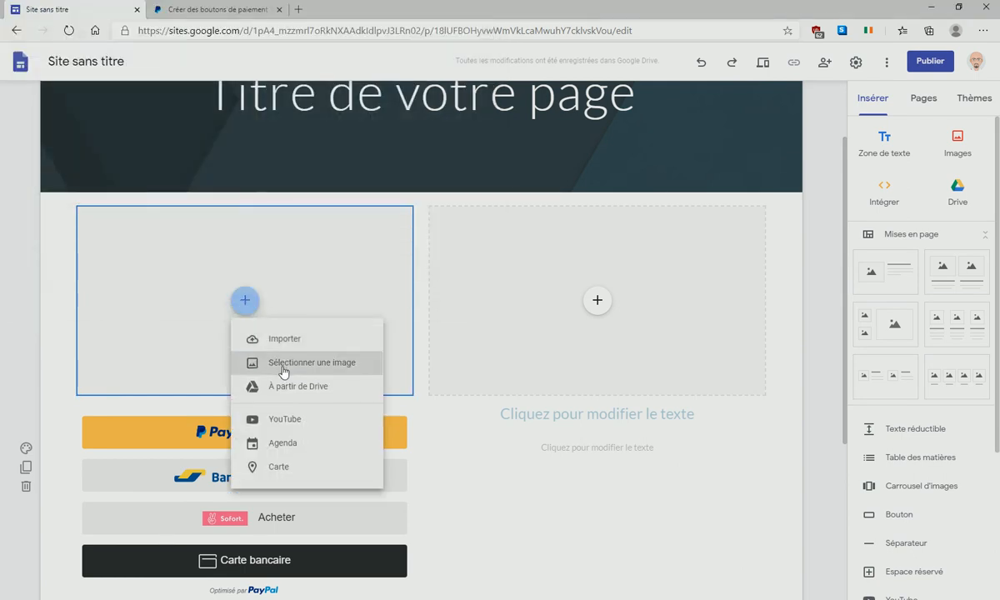
click(284, 362)
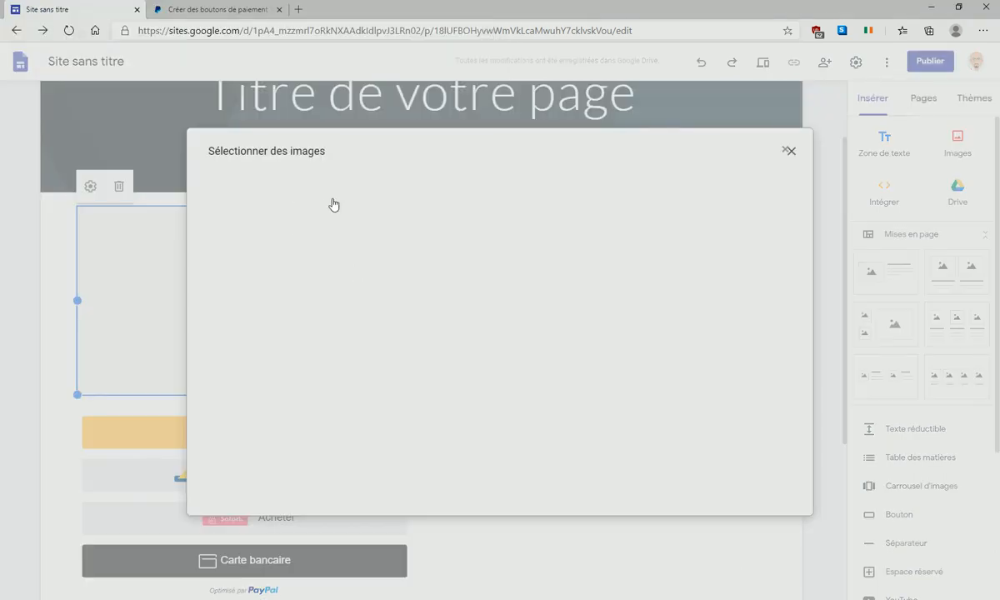
click(372, 191)
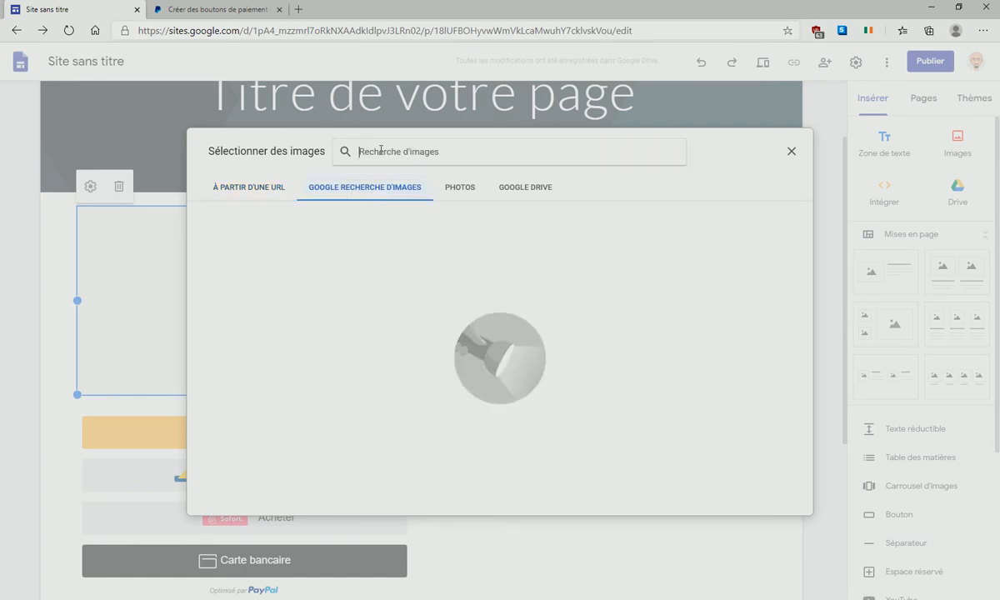
text(tsh)
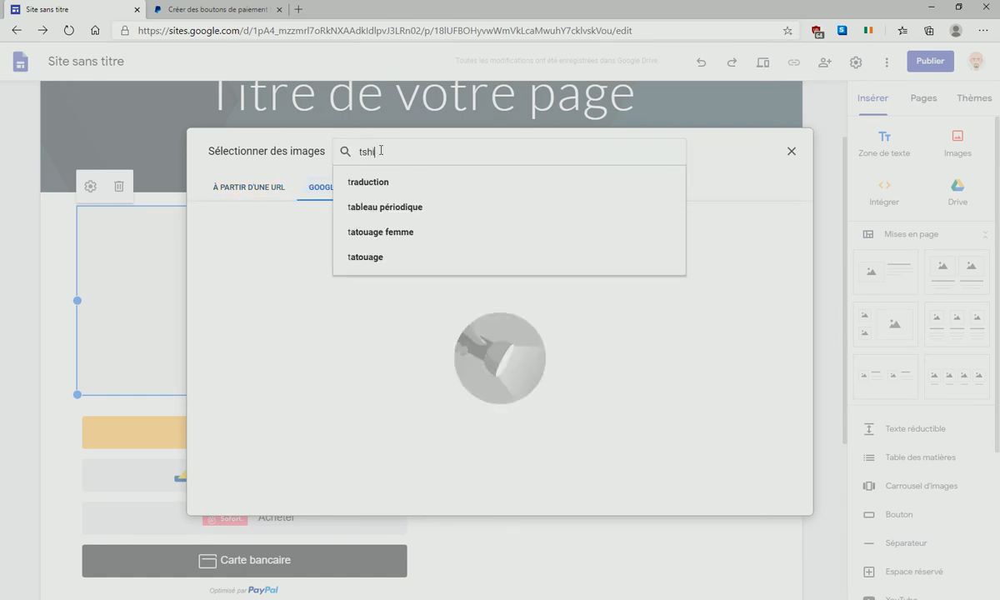
text(irt)
click(364, 182)
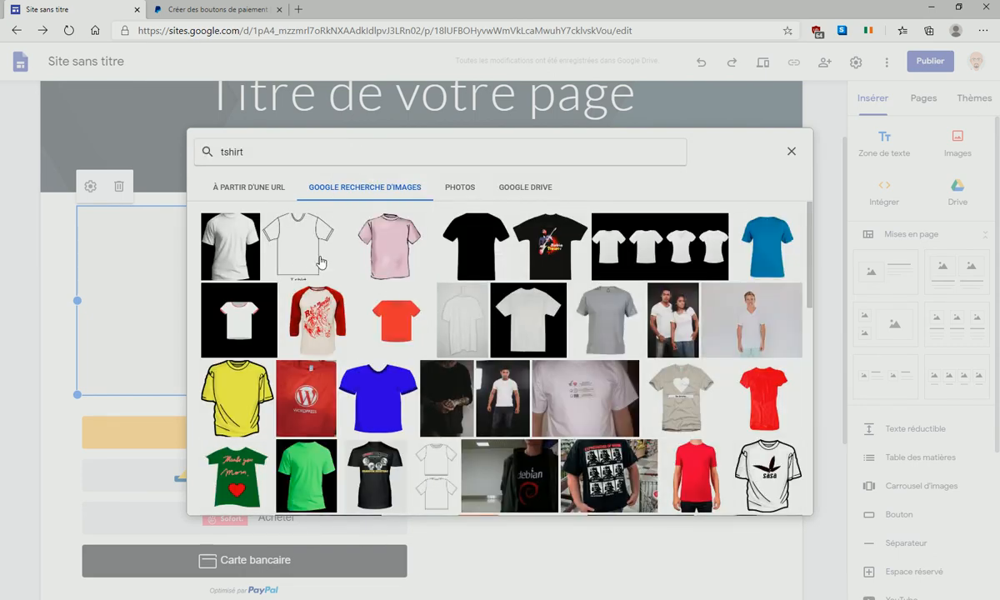
click(474, 243)
click(781, 503)
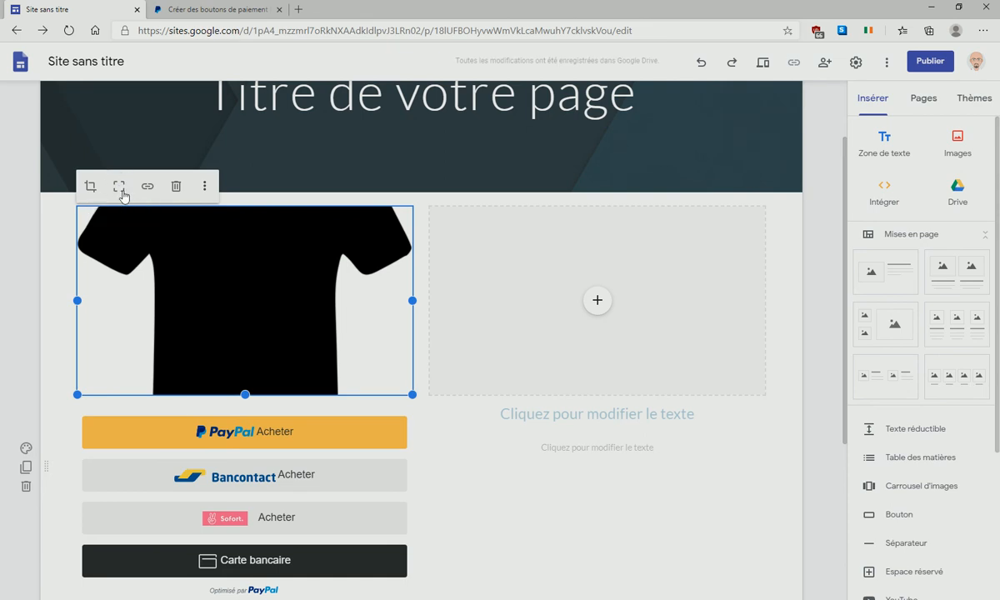
- Fit the black T-shirt image to show it uncropped, then shrink it and its buttons narrower
click(121, 190)
scroll(375, 374, down, 4)
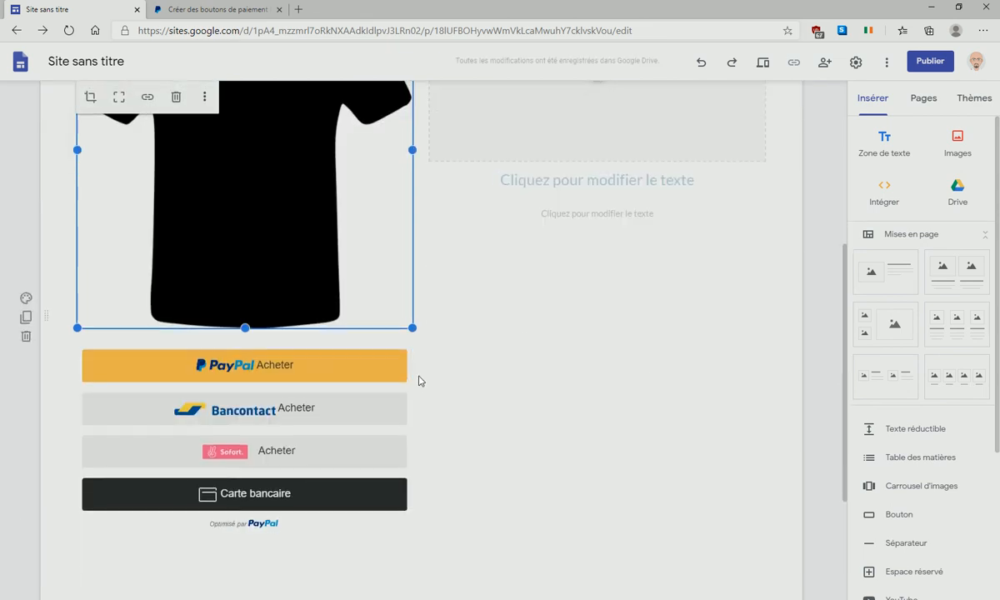
drag(411, 328, 371, 271)
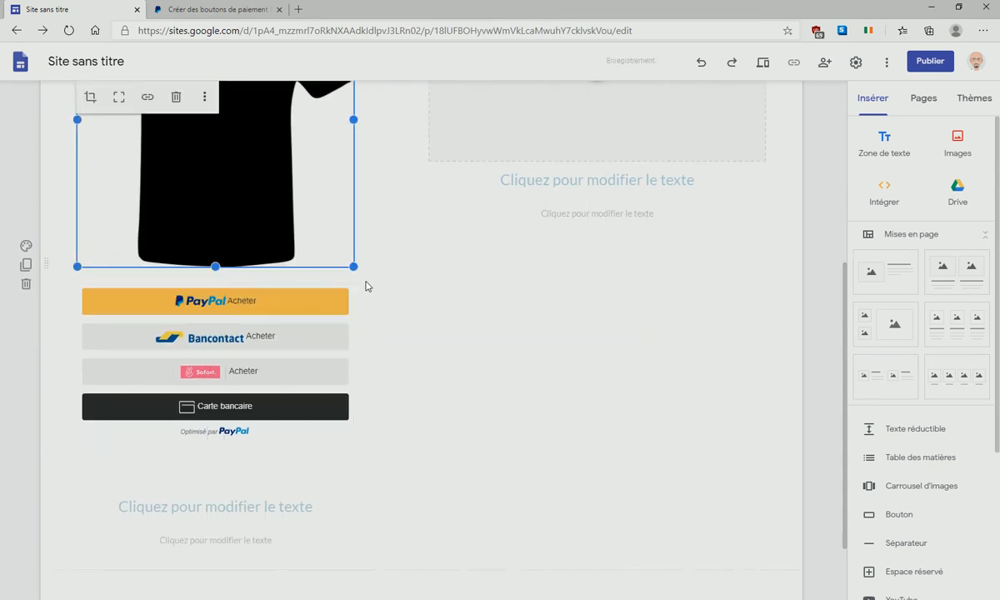
scroll(275, 366, up, 4)
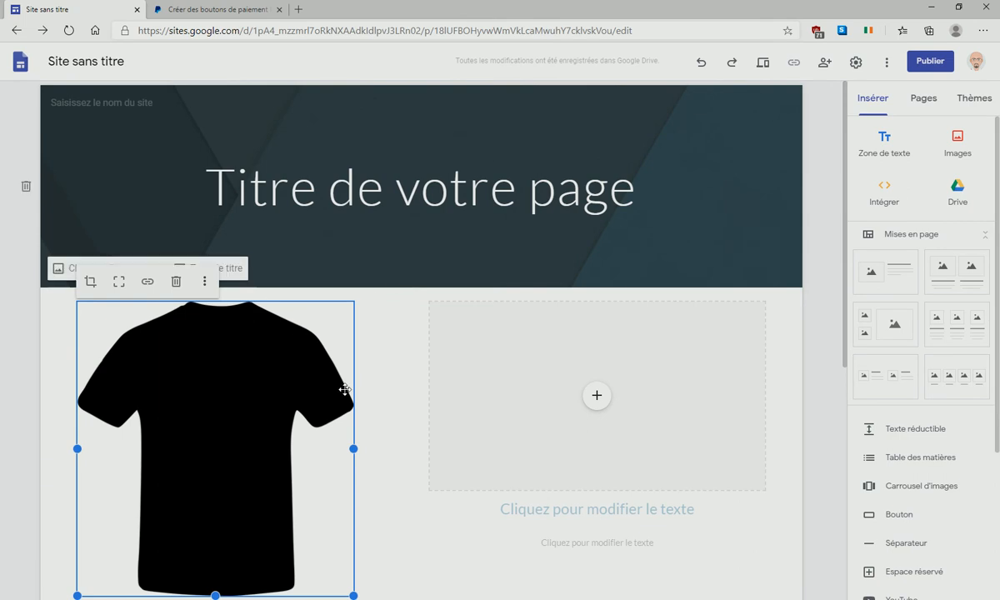
scroll(309, 361, down, 3)
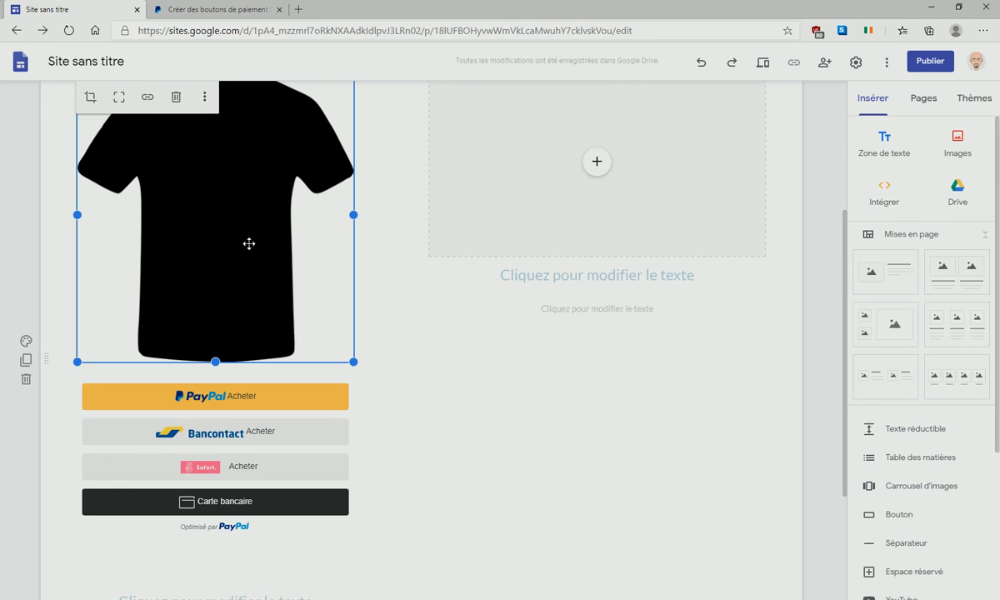
- Publish the site at web address 'testtshirtpaypal' and view the published page
click(931, 65)
text(testtshir)
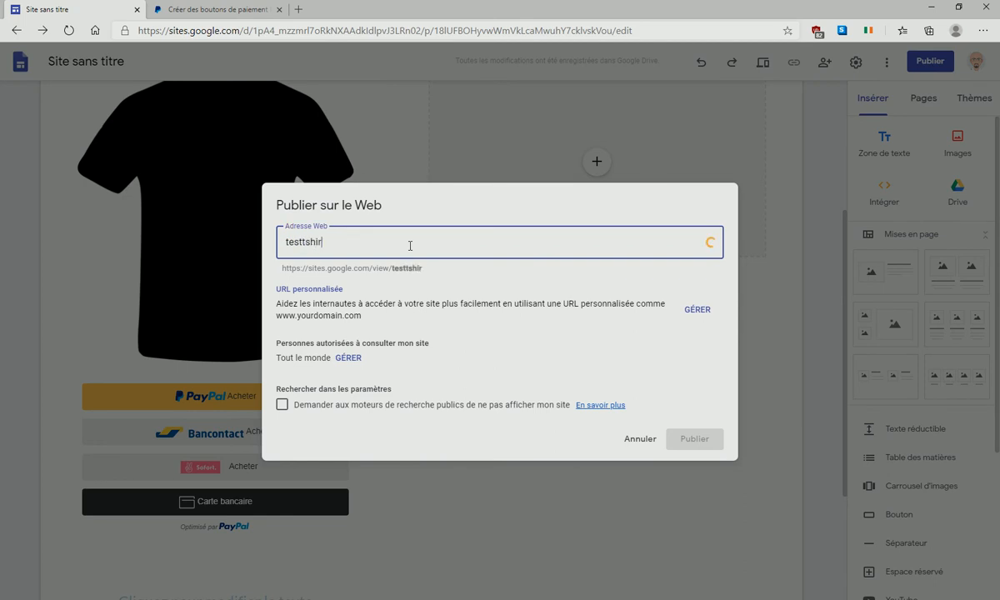
text(tpaypal)
click(694, 440)
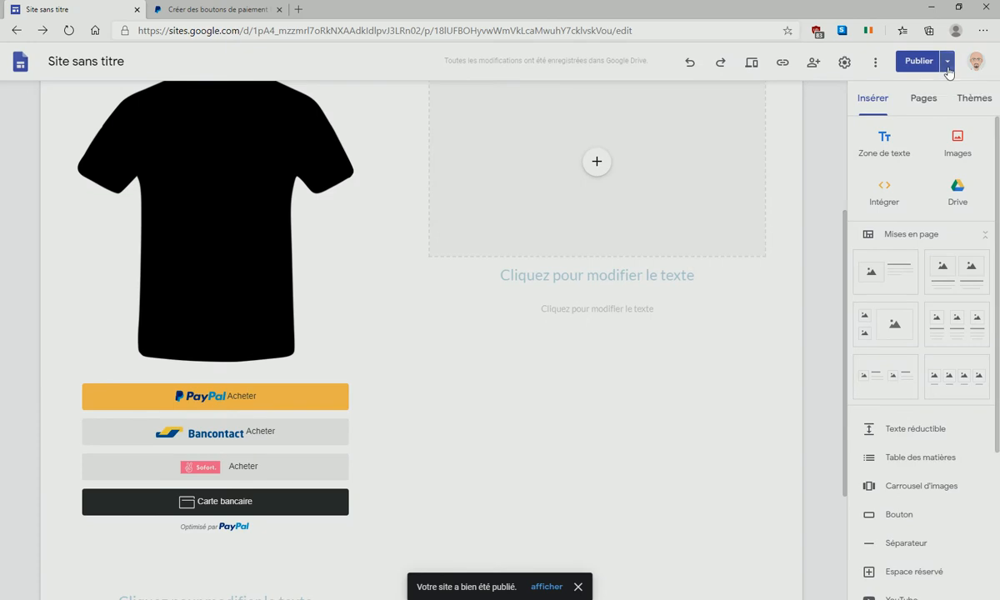
click(948, 62)
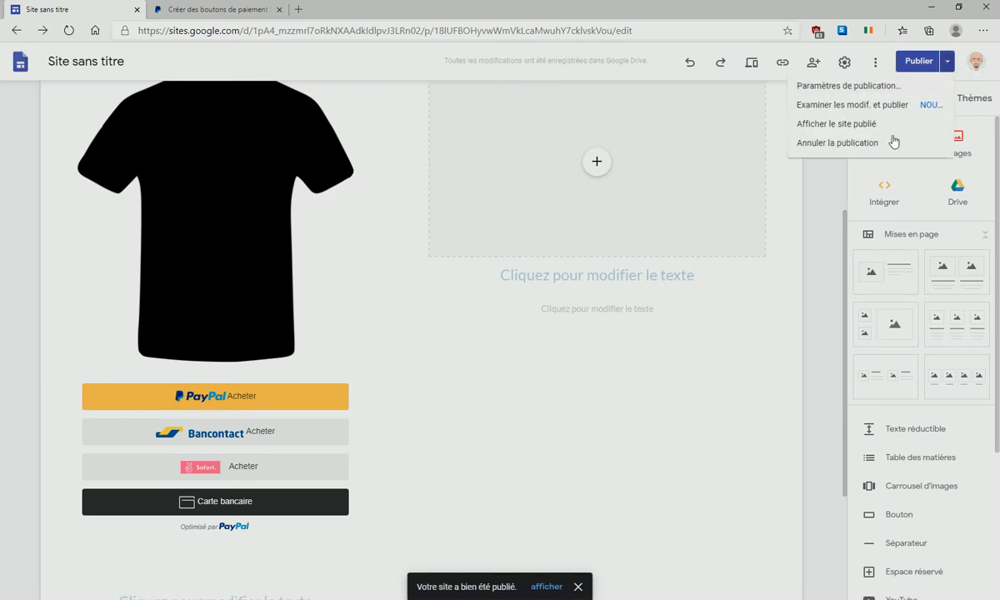
click(850, 125)
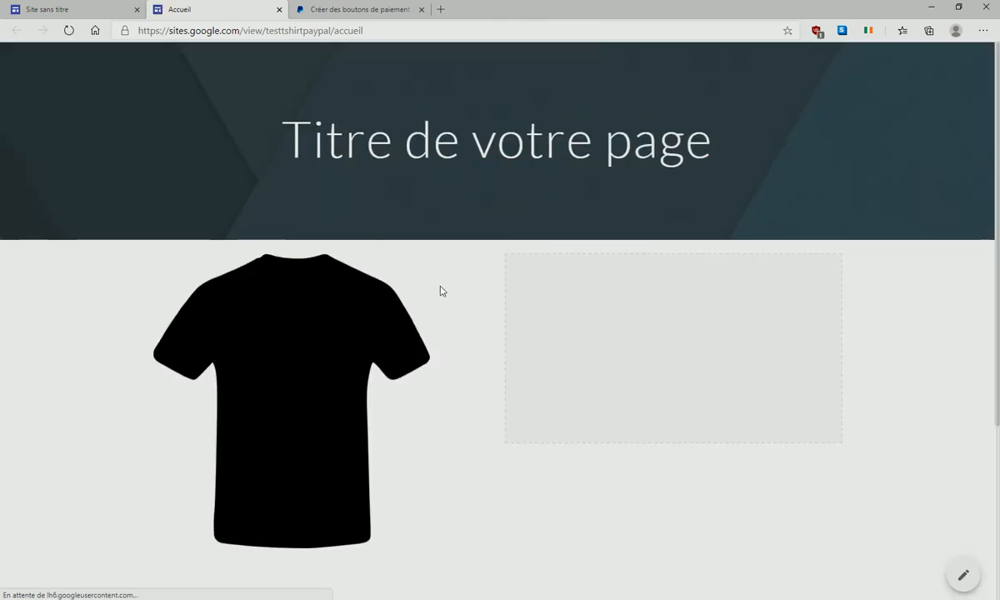
- Copy the published page's web address from the address bar
scroll(387, 298, down, 3)
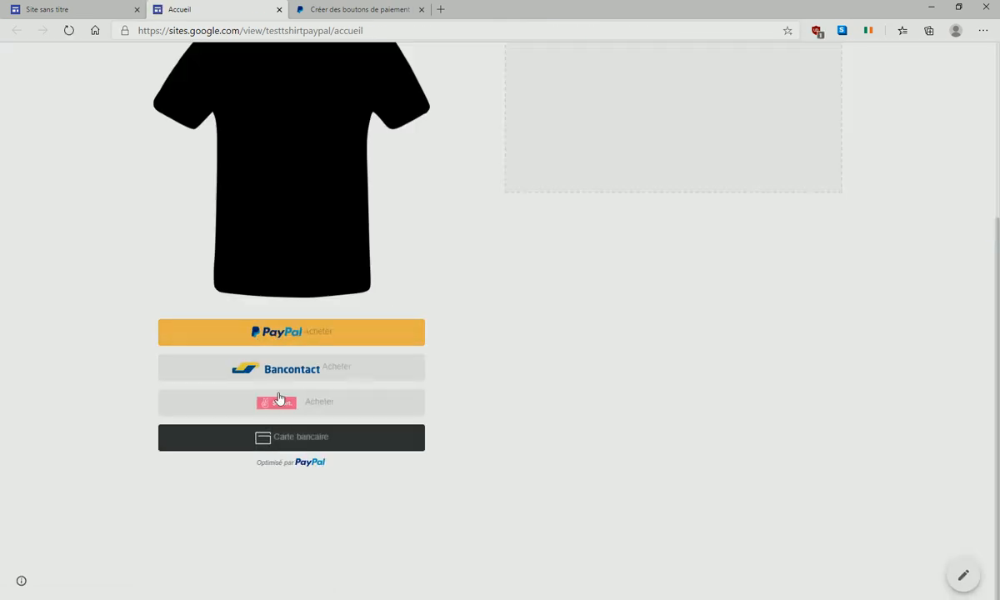
scroll(746, 260, up, 3)
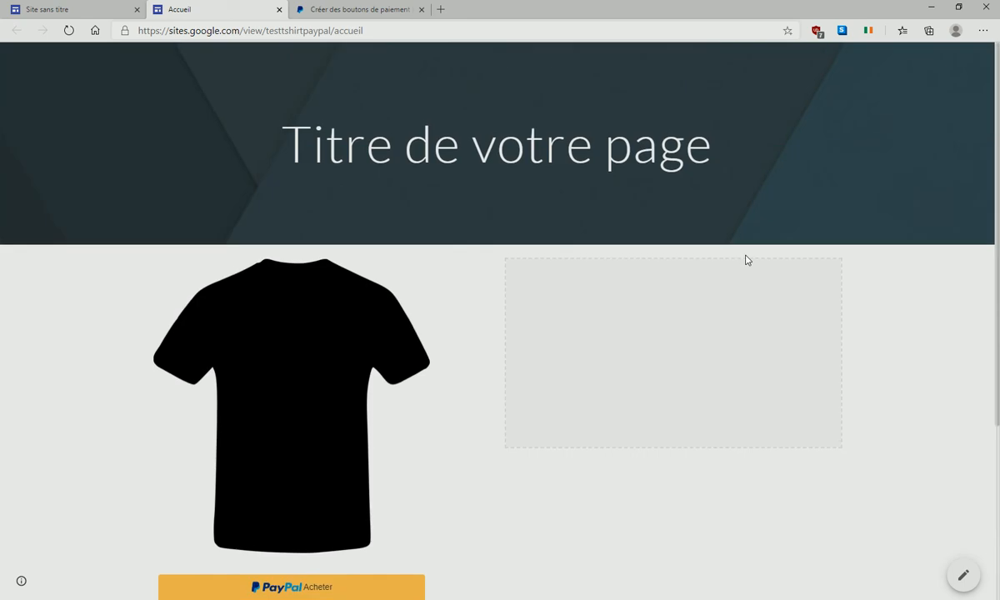
scroll(745, 259, down, 3)
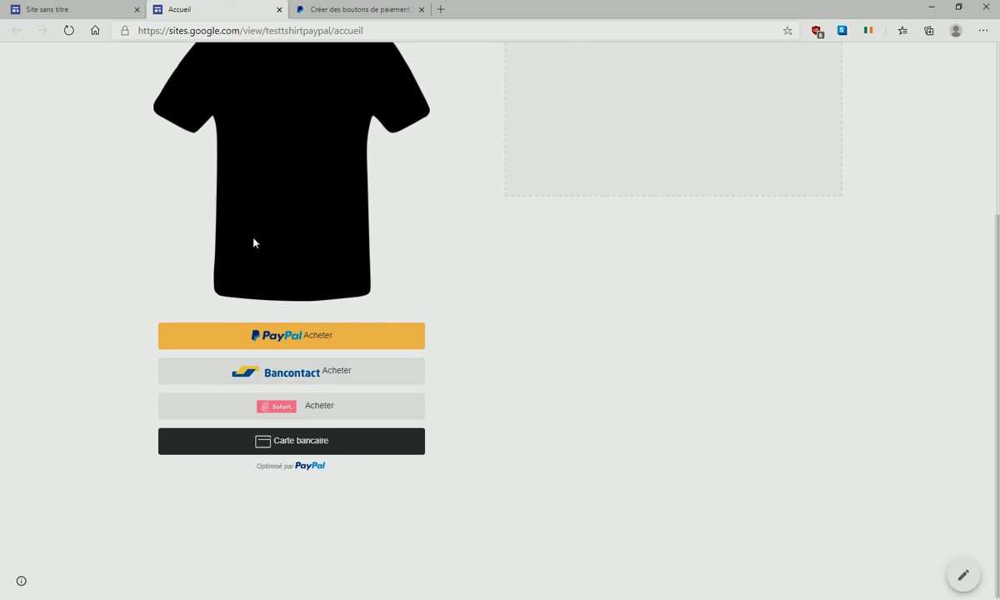
drag(365, 31, 148, 40)
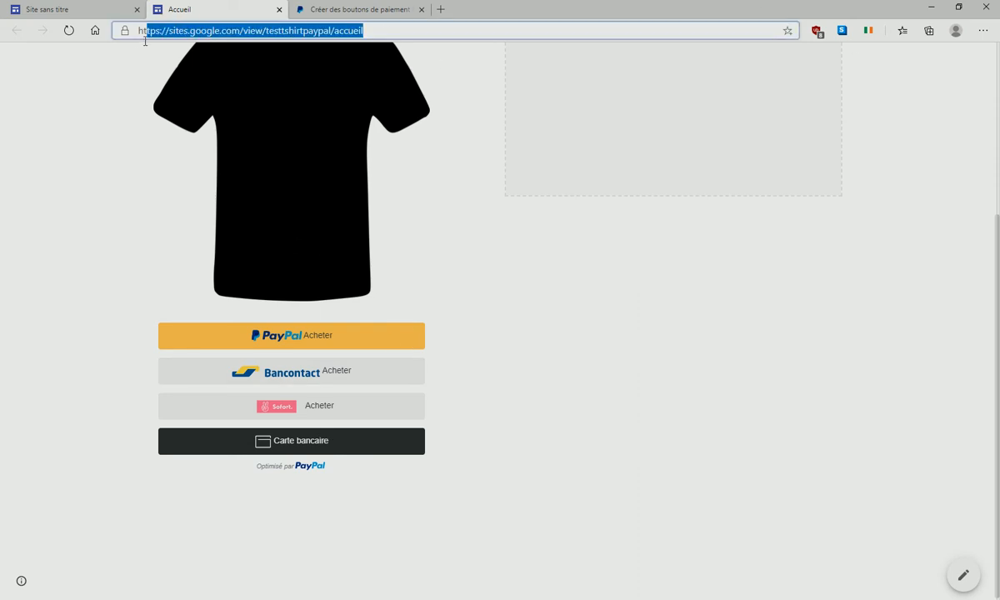
right_click(146, 38)
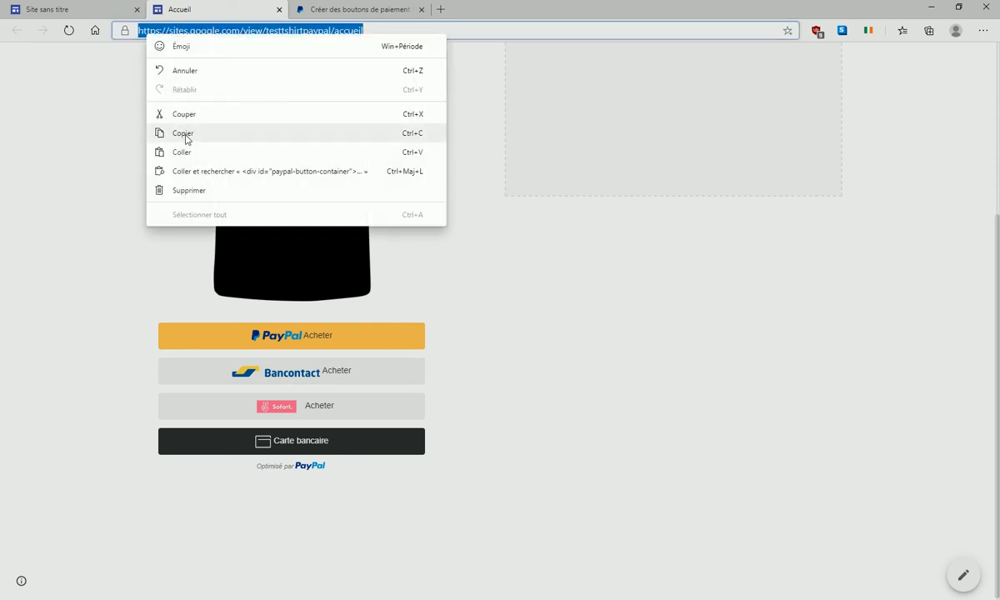
click(185, 133)
- Open a new InPrivate window and bring up paste options in its address bar
click(983, 31)
click(873, 92)
right_click(261, 31)
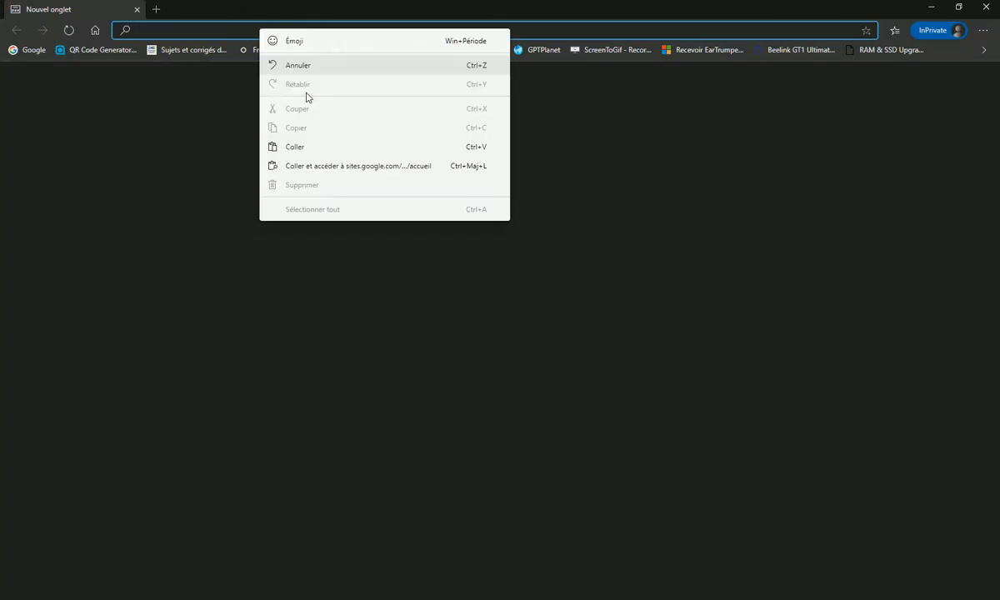
- Load the published T-shirt page's address in the private window
click(287, 148)
key(Return)
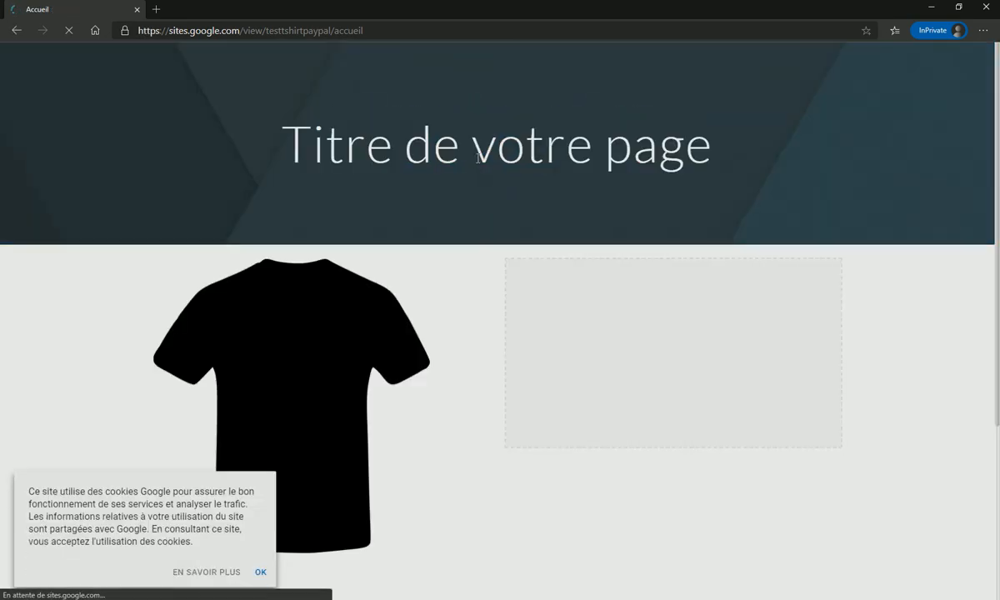
scroll(476, 162, down, 3)
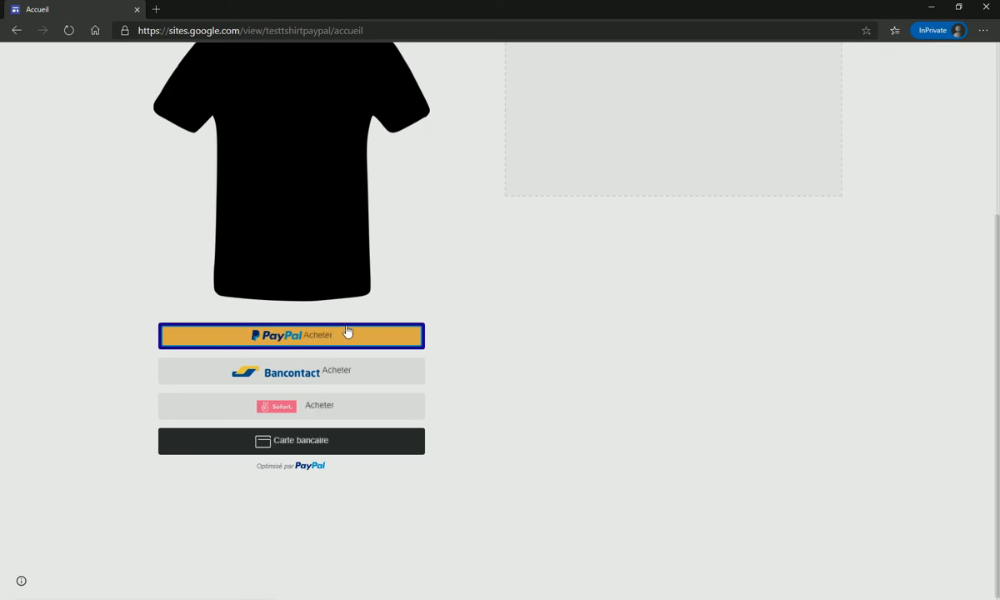
- Try the PayPal and Bancontact Acheter buttons, closing each checkout popup
click(324, 340)
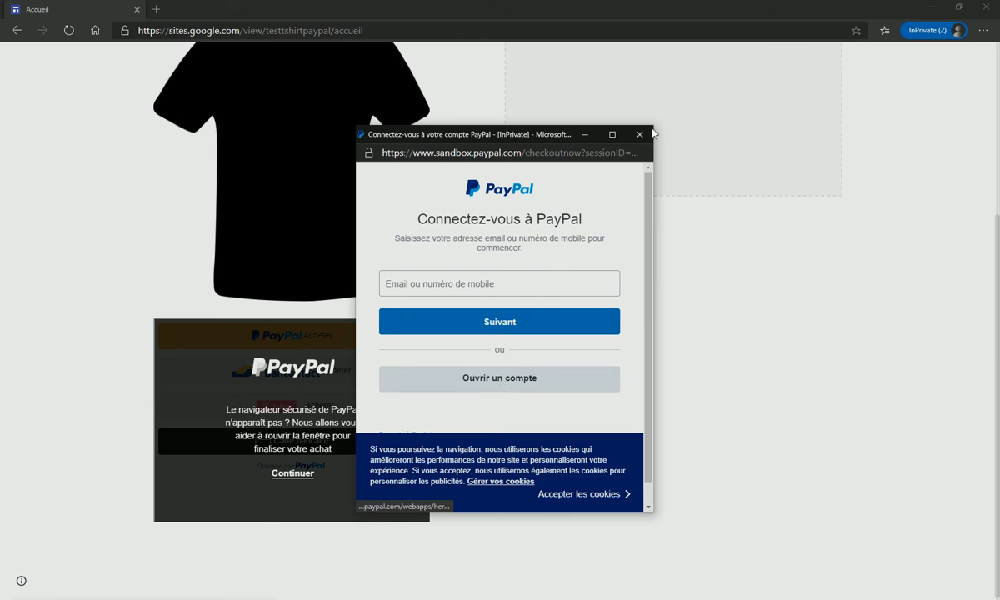
click(639, 135)
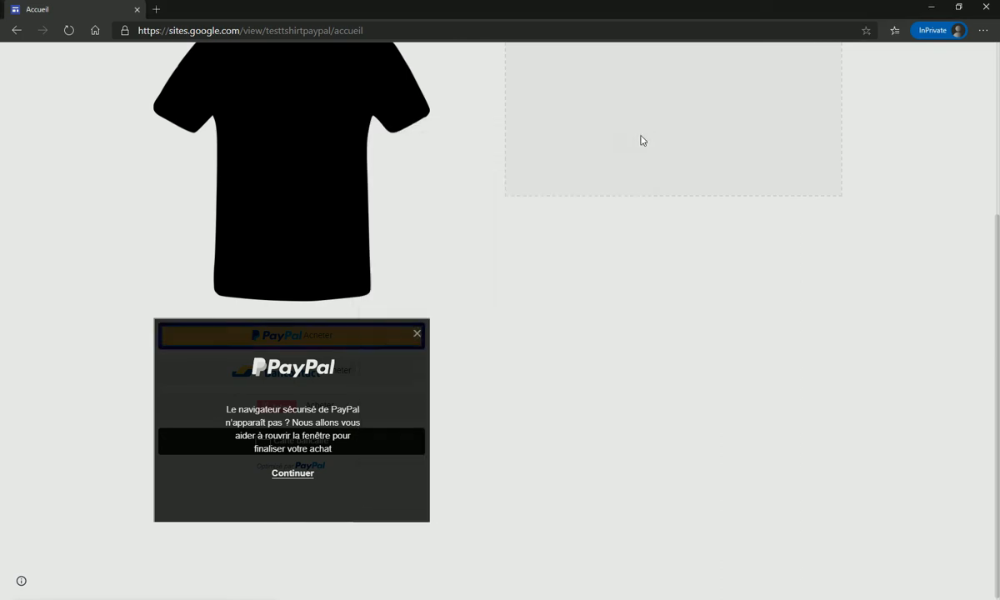
click(302, 376)
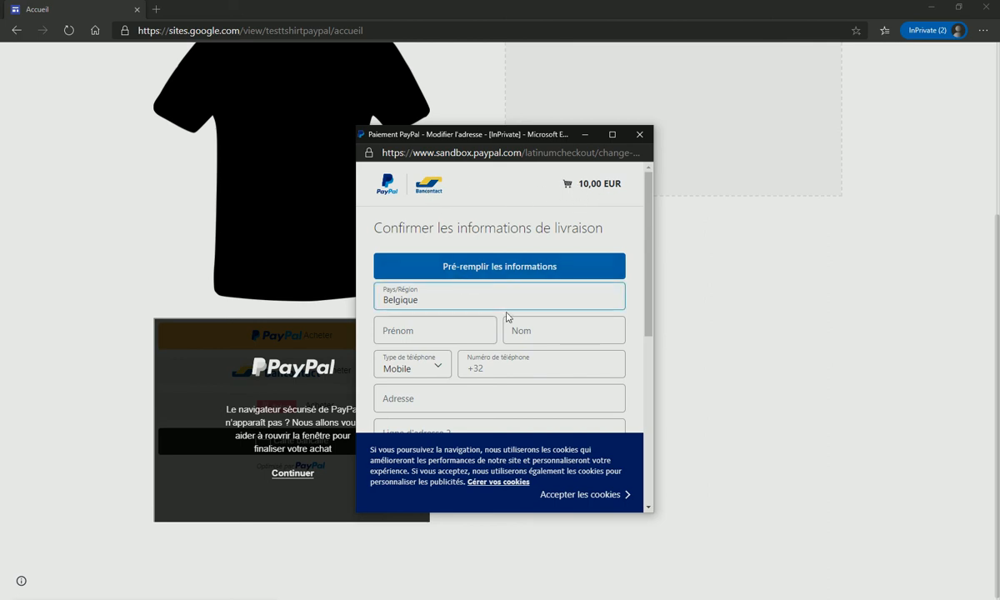
scroll(511, 324, down, 5)
scroll(511, 324, up, 5)
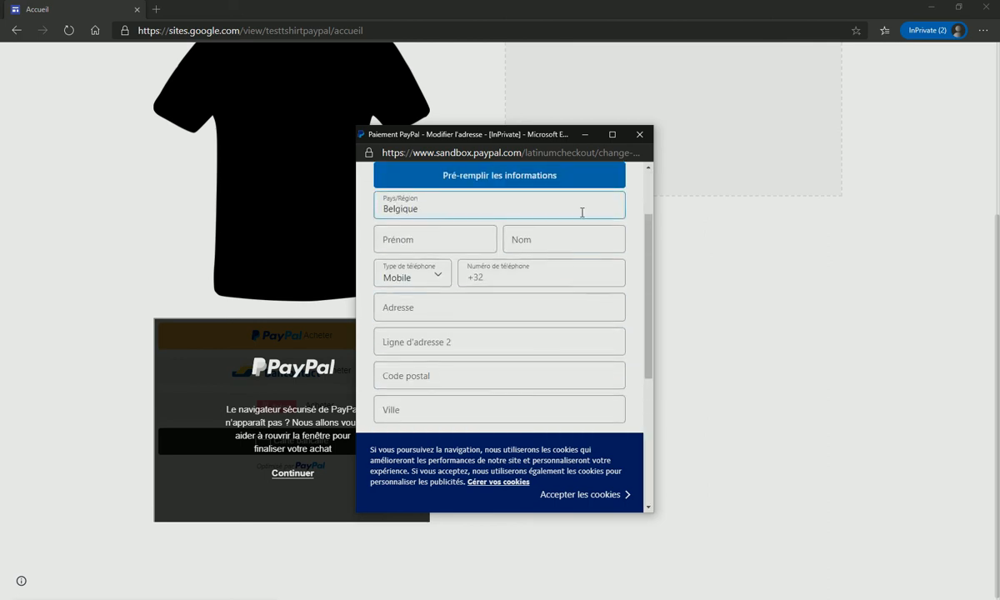
click(639, 135)
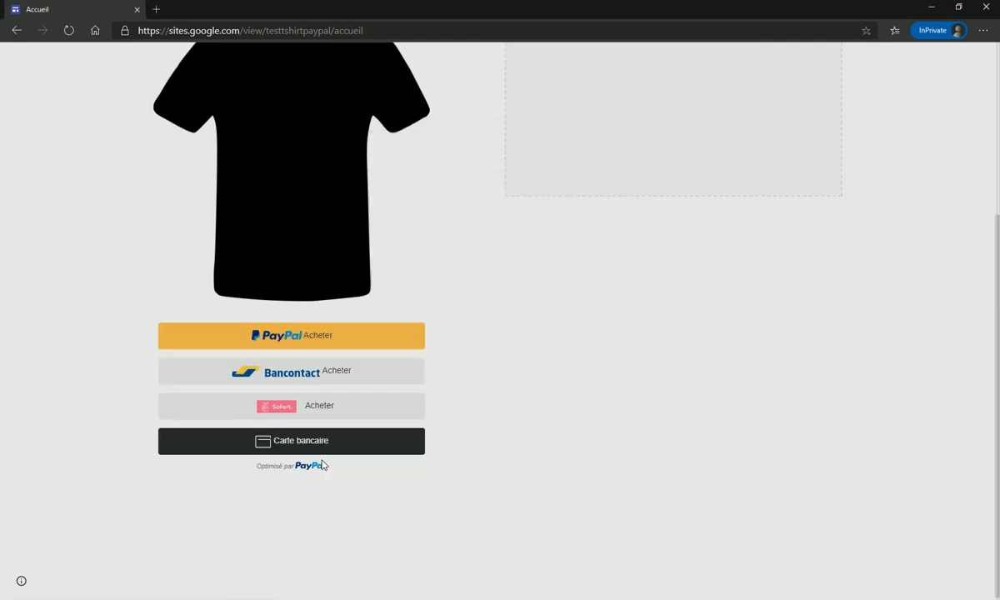
- Test the Sofort checkout, then open the Carte bancaire card payment form
click(315, 413)
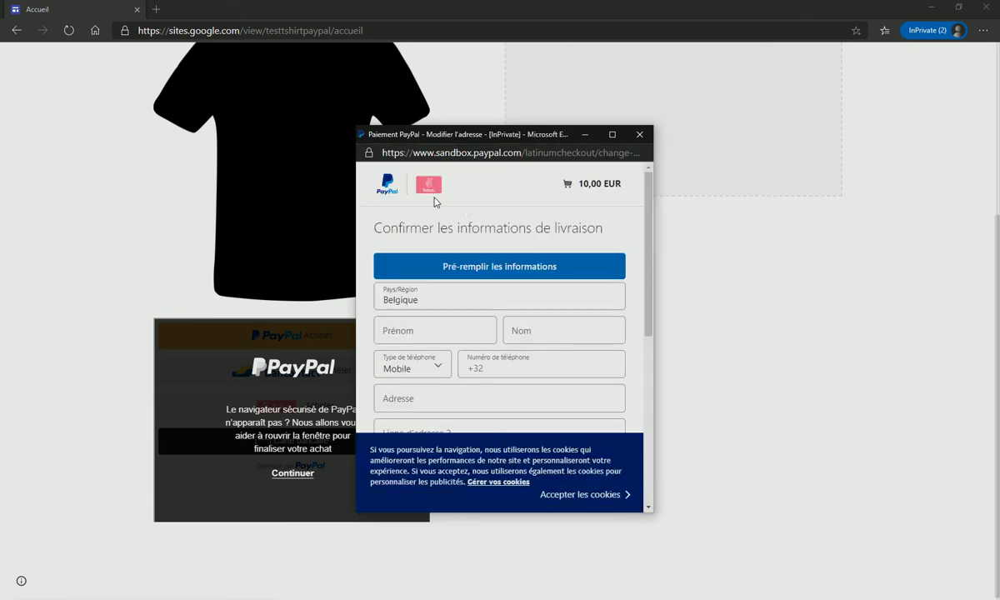
scroll(531, 343, down, 3)
scroll(538, 328, up, 3)
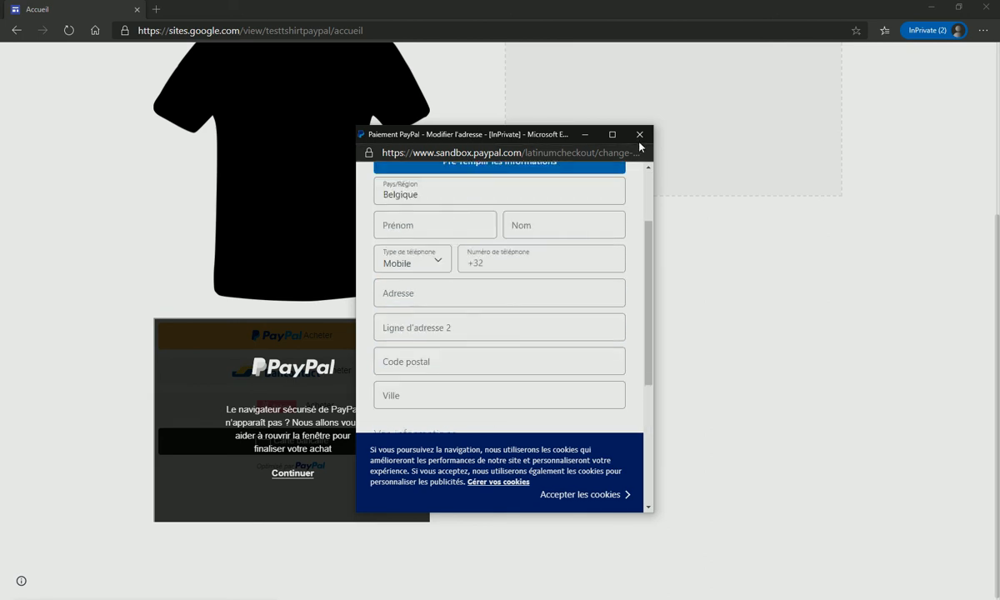
click(639, 136)
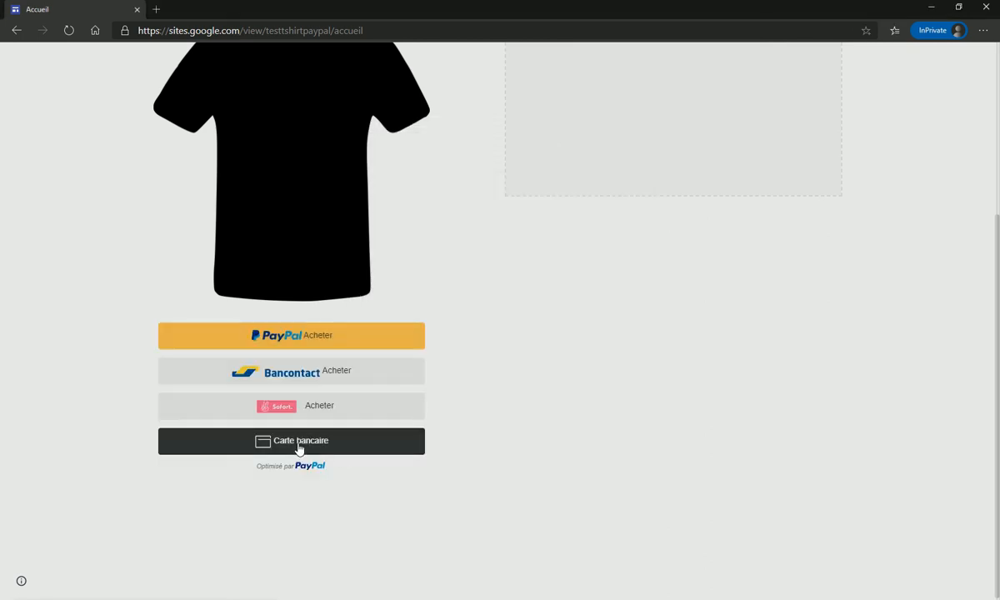
click(298, 450)
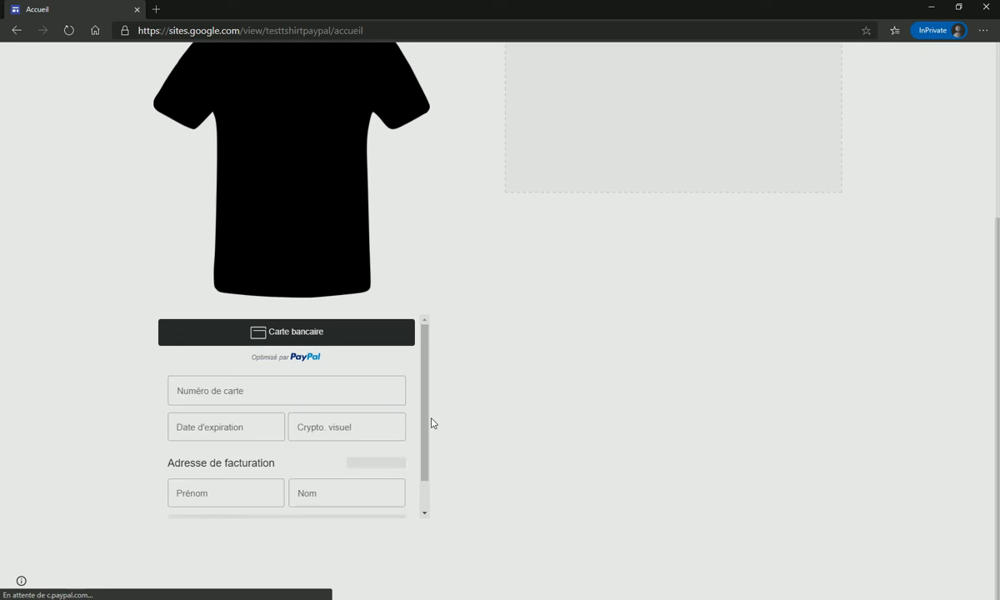
drag(423, 388, 421, 360)
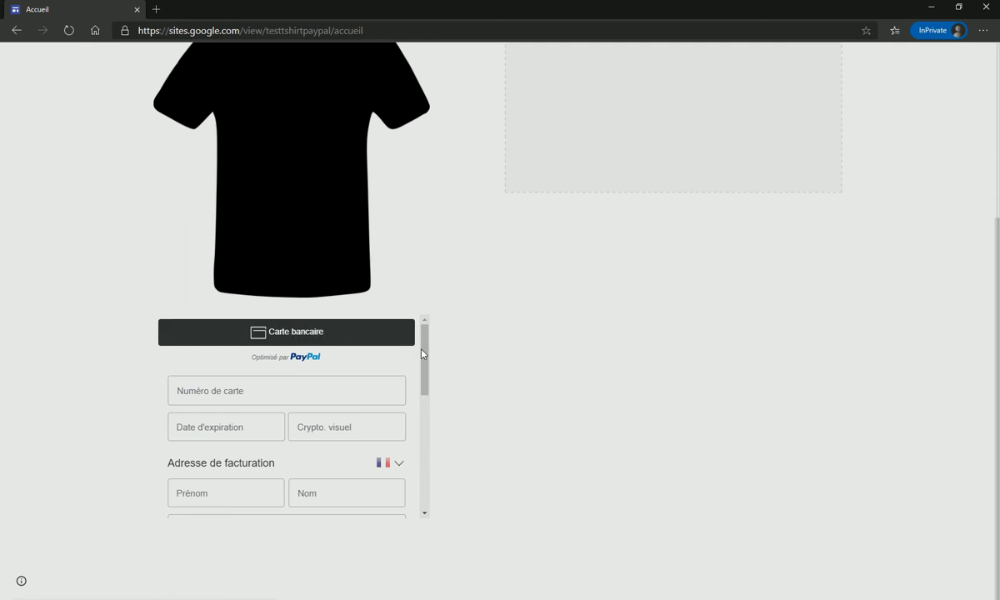
right_click(473, 338)
click(315, 340)
- Reload the published page, dismiss the cookie notice, and minimize the private window
click(68, 30)
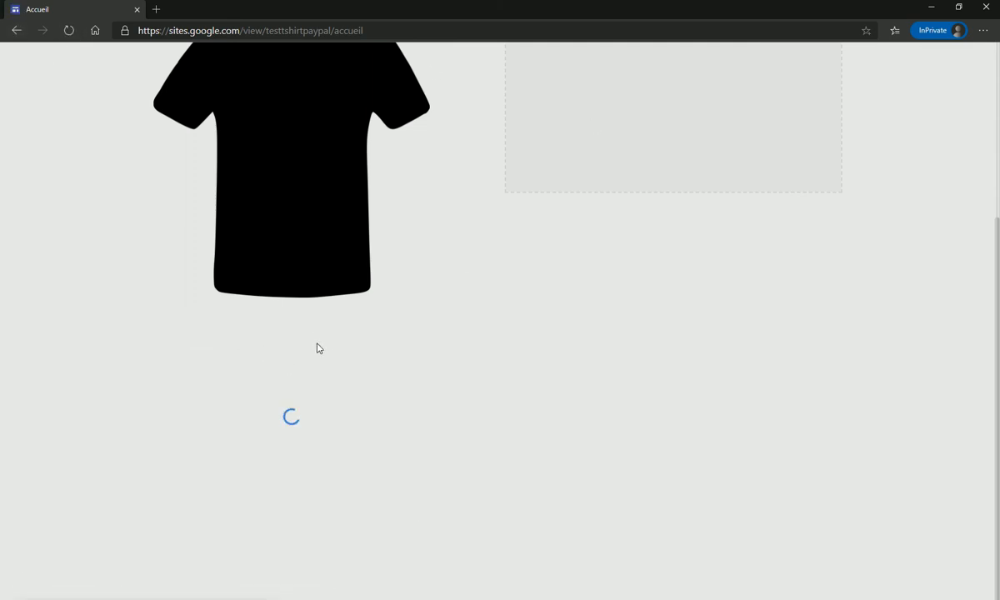
click(260, 572)
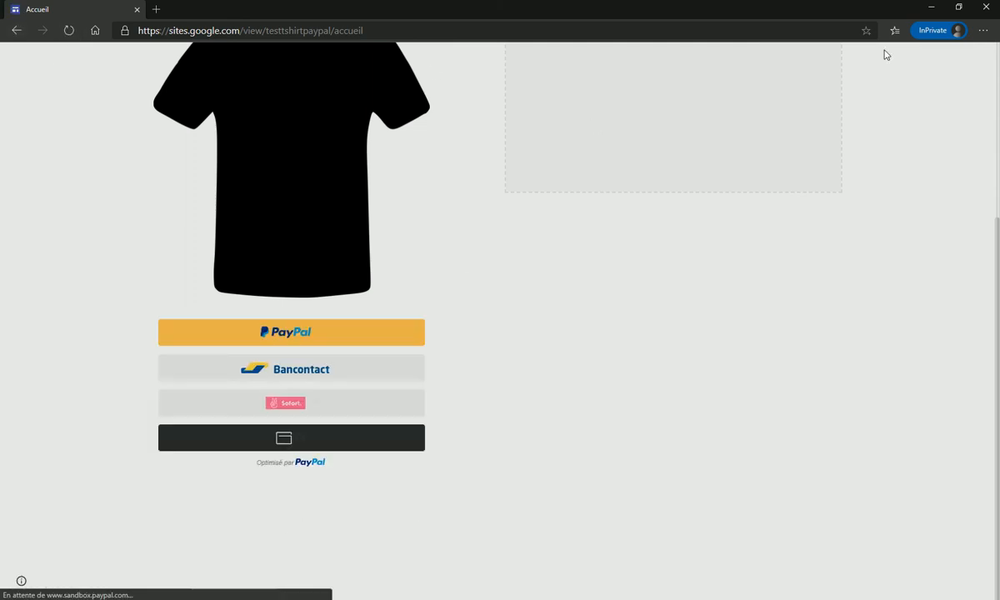
click(931, 7)
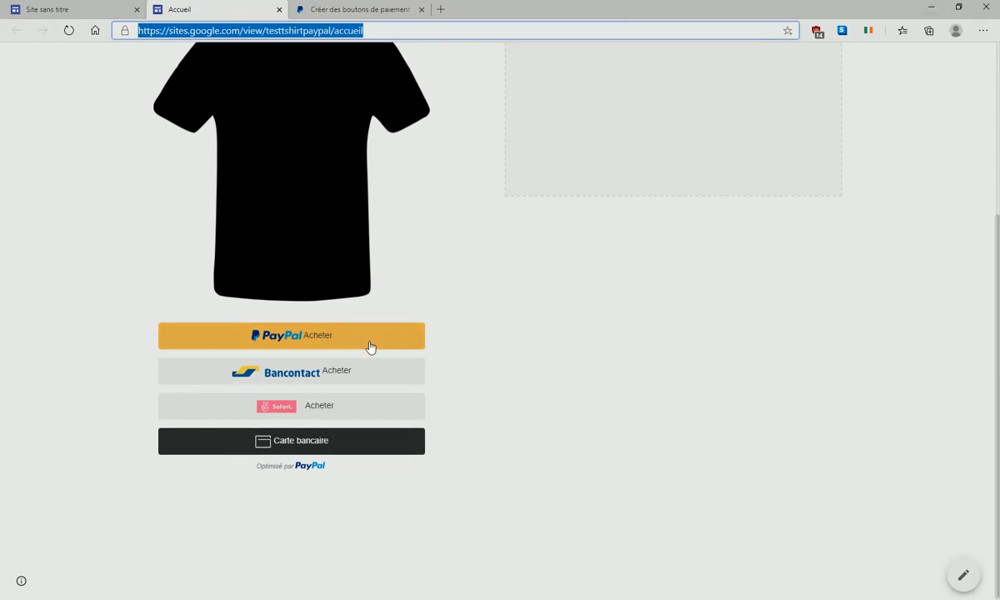
- In the editor, stretch the payment-buttons embed under the black T-shirt downward, then switch to the PayPal tab
click(976, 572)
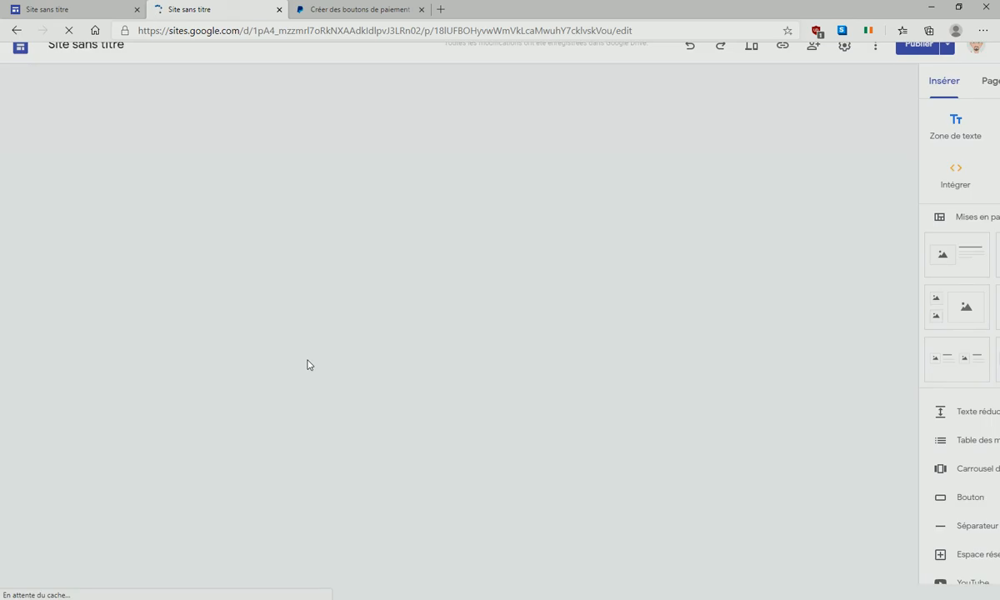
scroll(259, 392, down, 3)
scroll(258, 393, down, 3)
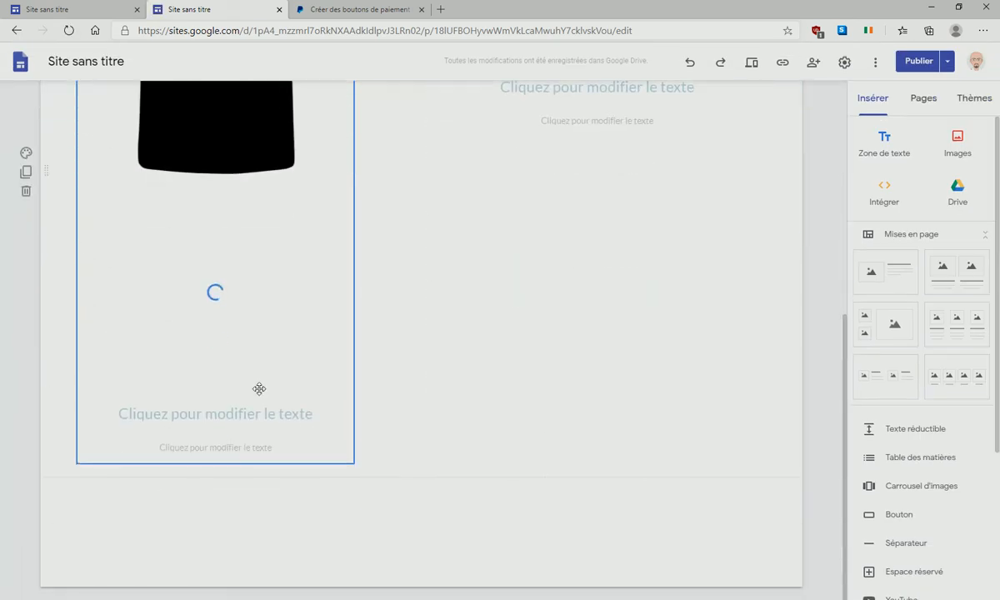
click(221, 268)
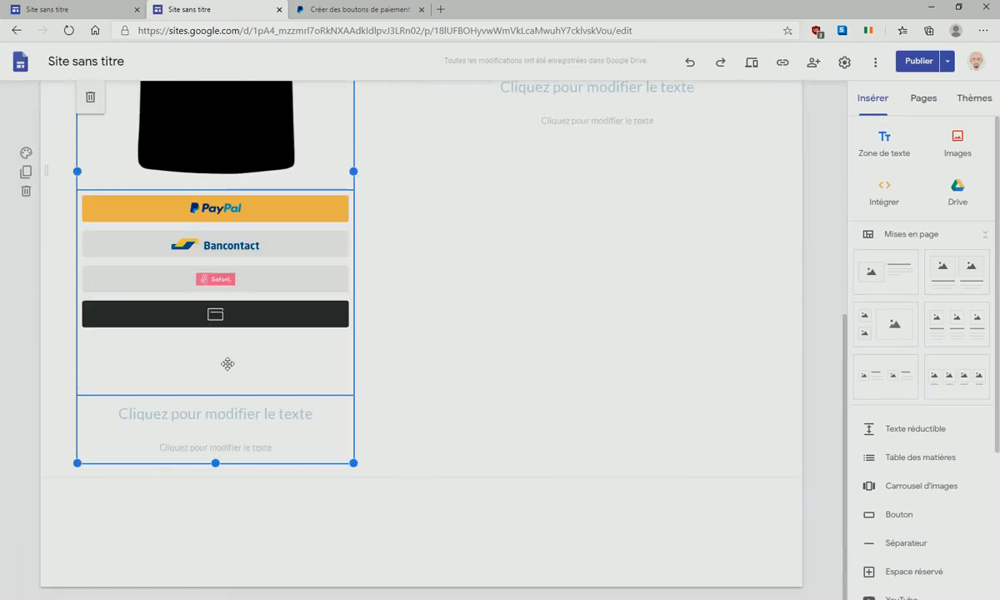
click(225, 315)
drag(215, 394, 227, 599)
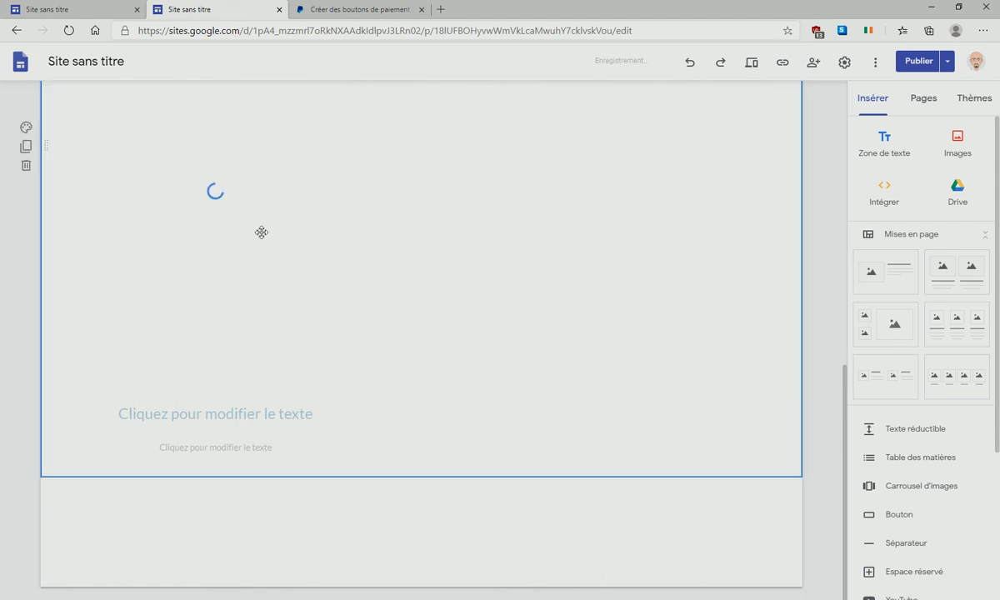
scroll(299, 242, up, 4)
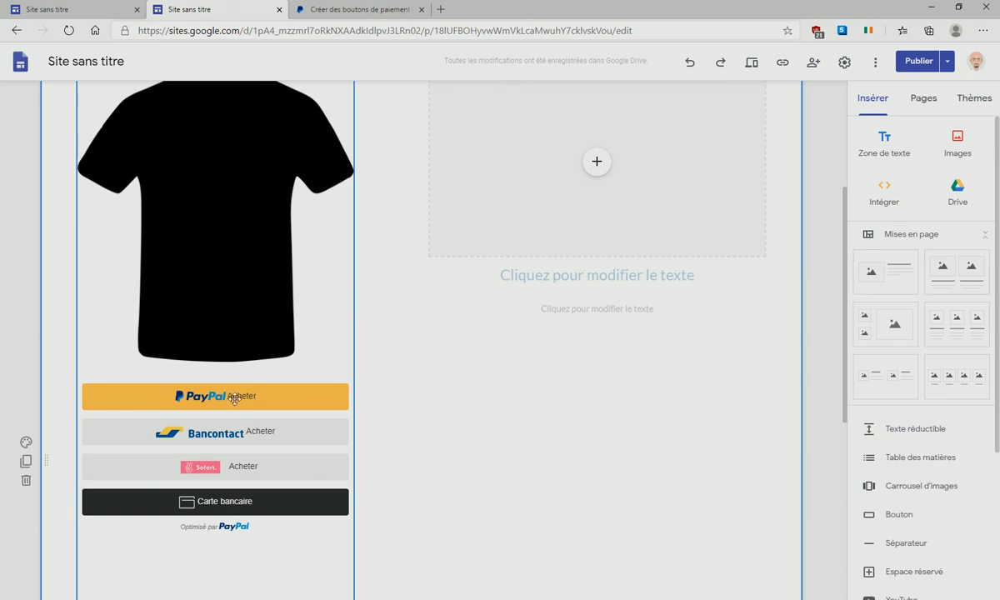
click(333, 10)
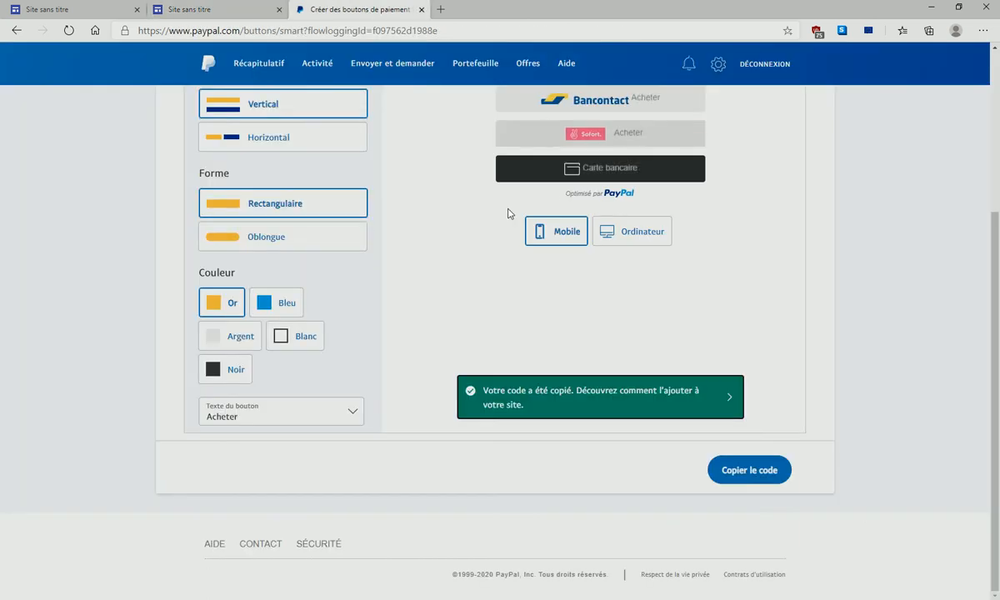
- Test the previewed PayPal Acheter button, clear the login password field, close it, and return to 'Site sans titre'
scroll(411, 210, up, 3)
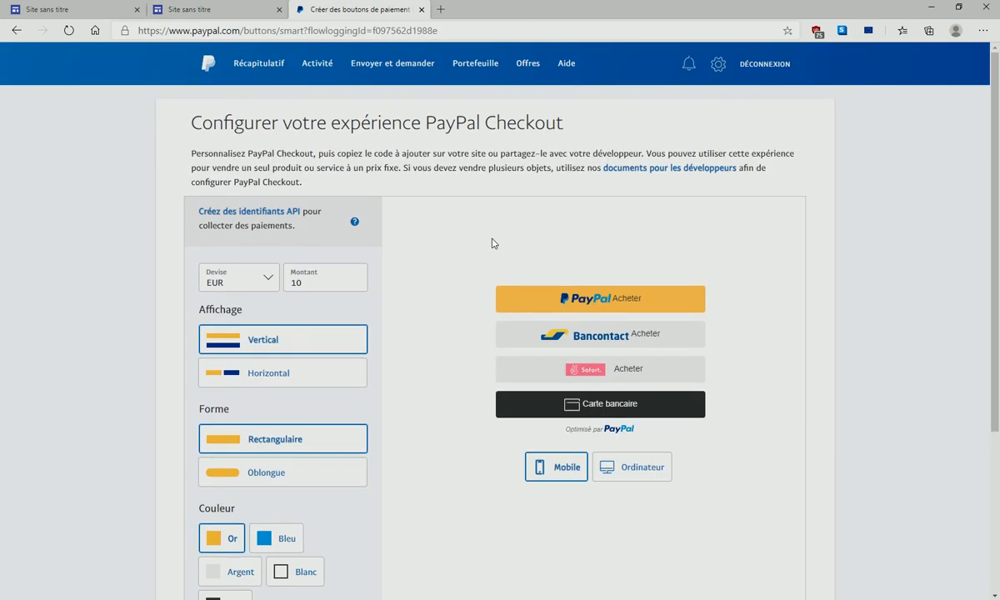
click(609, 306)
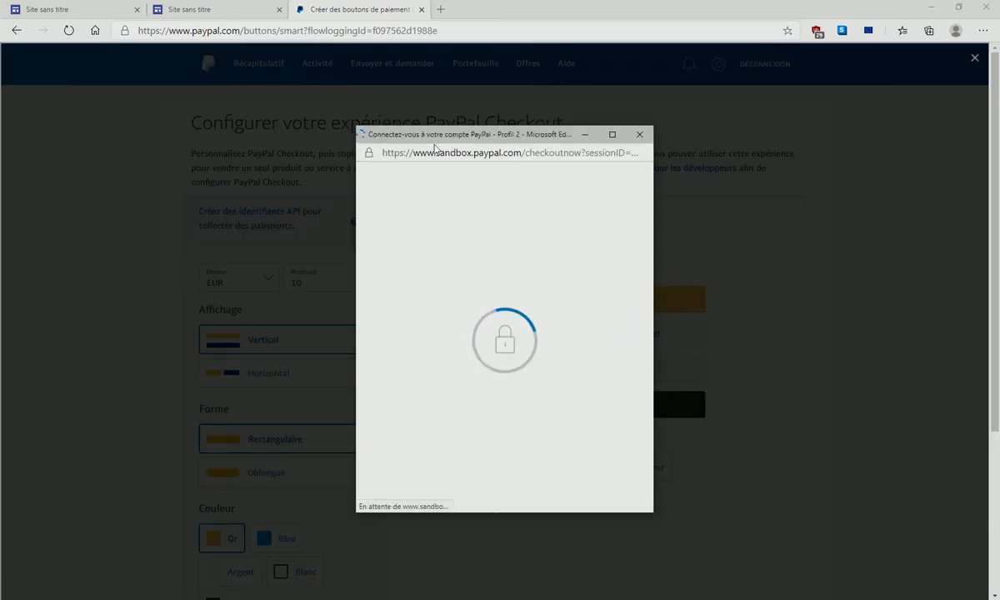
click(640, 134)
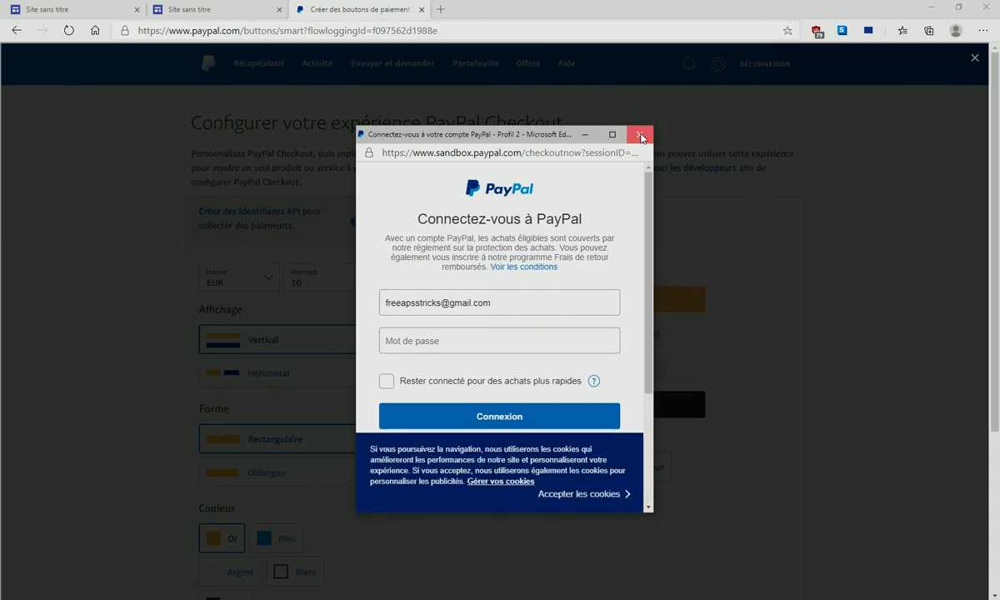
right_click(503, 339)
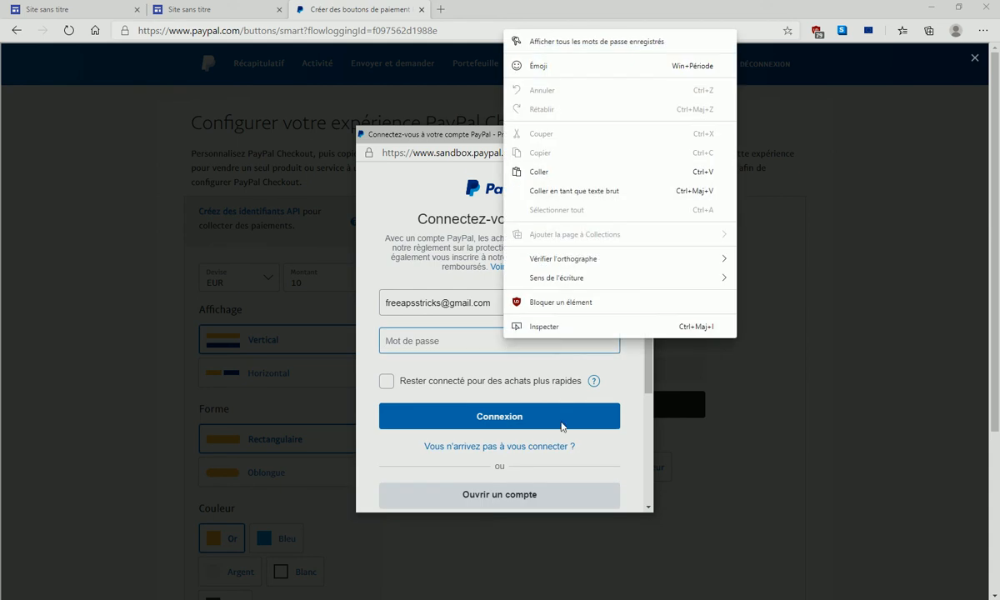
click(562, 189)
drag(563, 341, 375, 355)
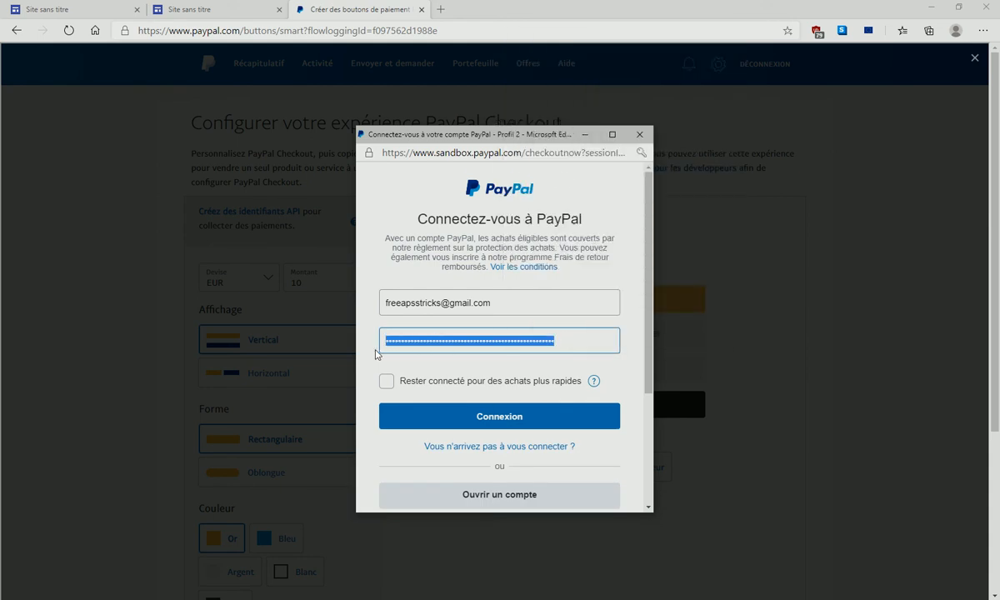
key(BackSpace)
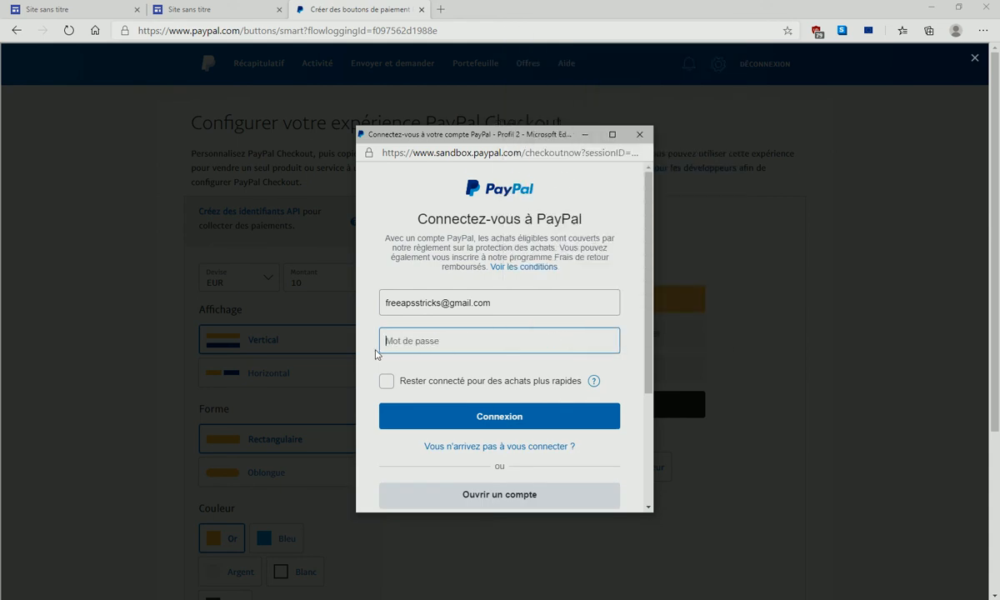
click(639, 134)
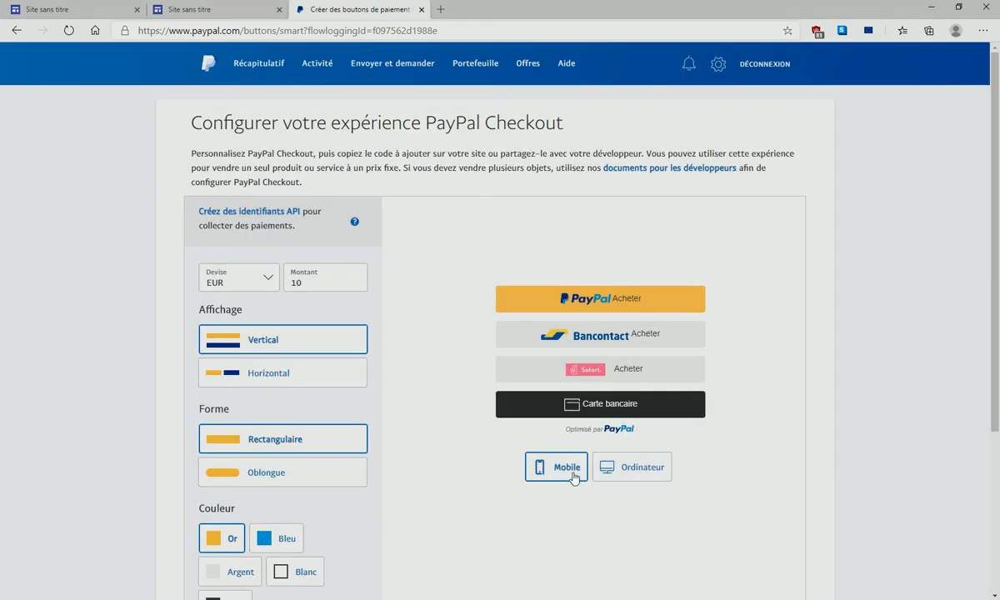
click(235, 10)
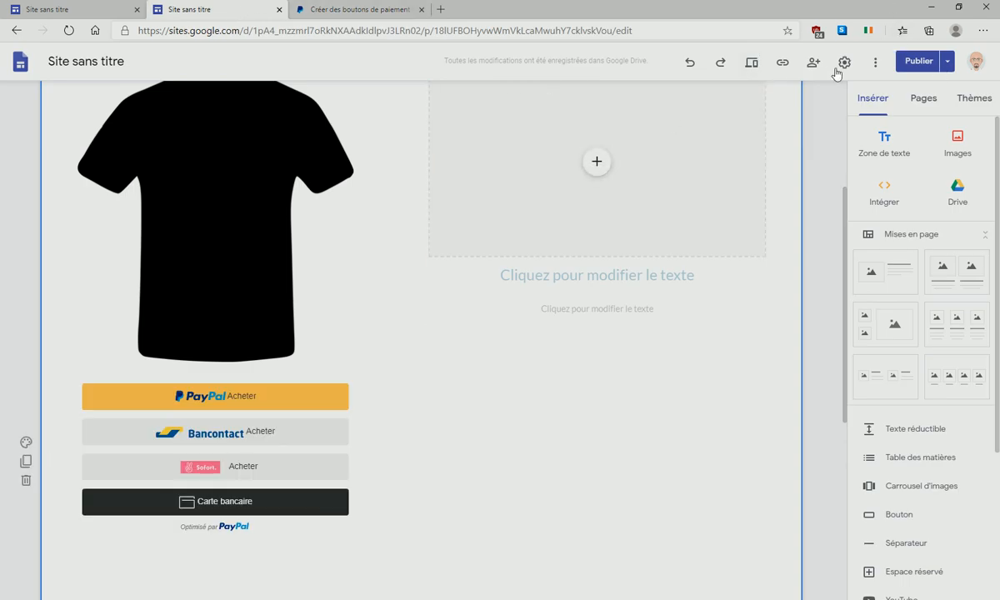
- Preview the page at phone and tablet widths, close the preview, then open a new browser tab
click(752, 64)
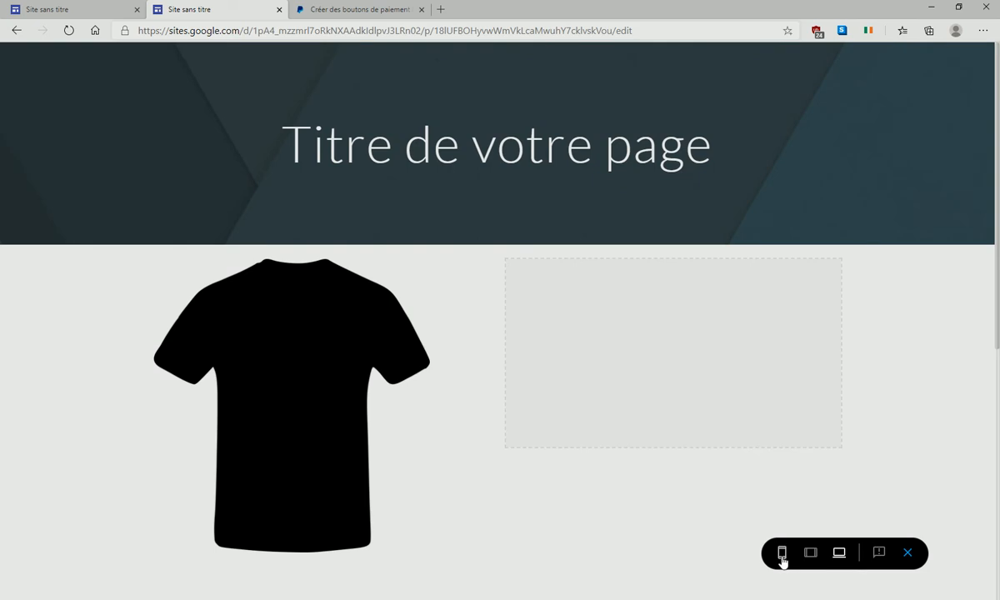
click(780, 553)
scroll(550, 279, down, 4)
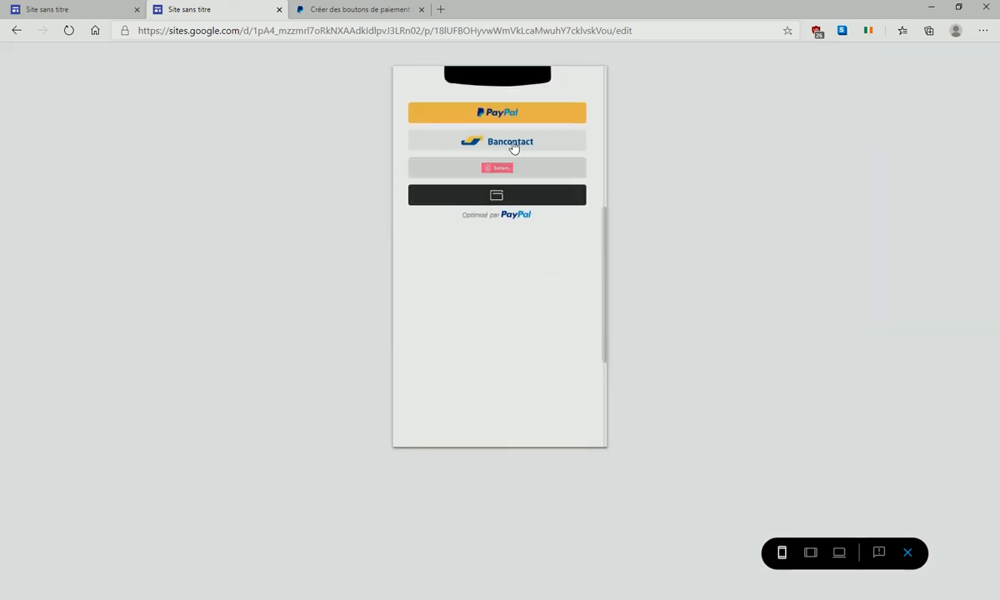
click(810, 553)
scroll(631, 291, up, 4)
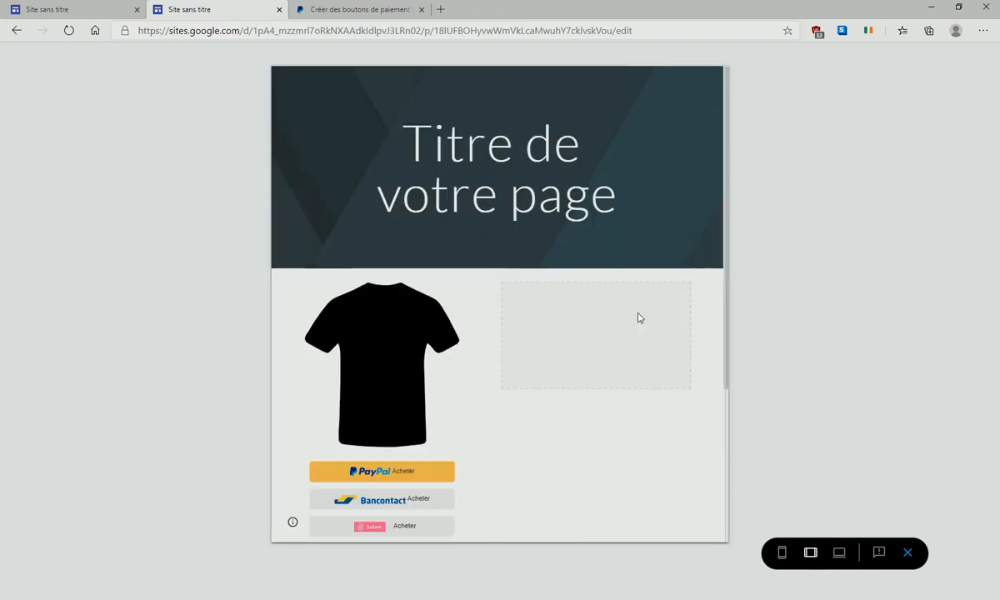
scroll(639, 317, down, 2)
click(908, 553)
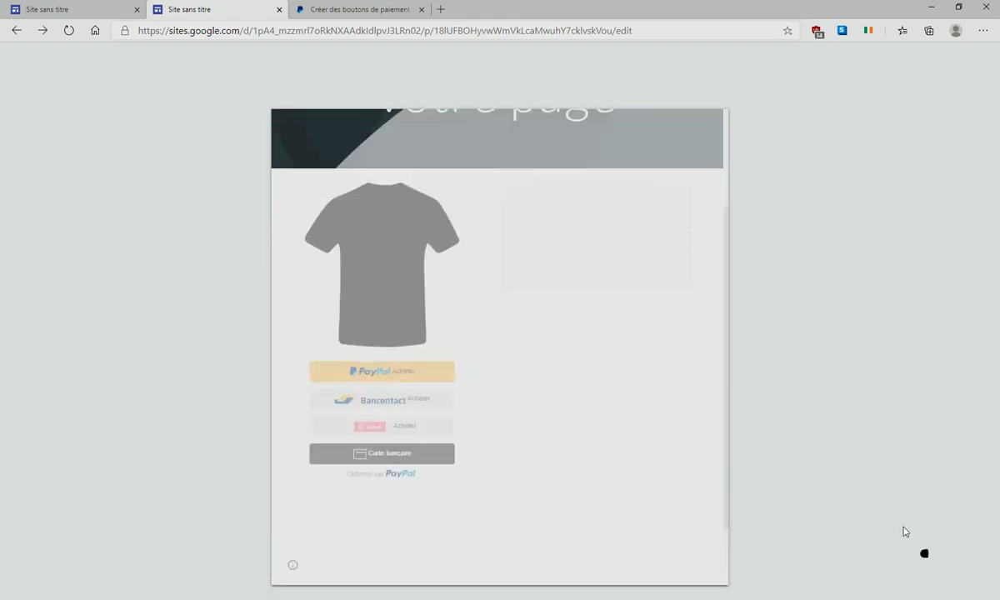
scroll(286, 310, up, 10)
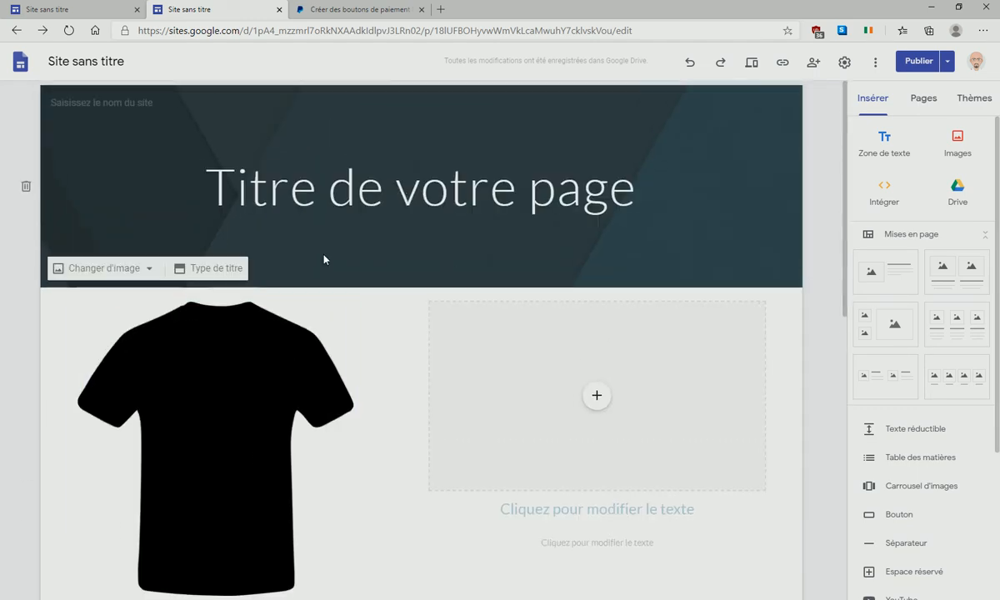
scroll(275, 364, down, 3)
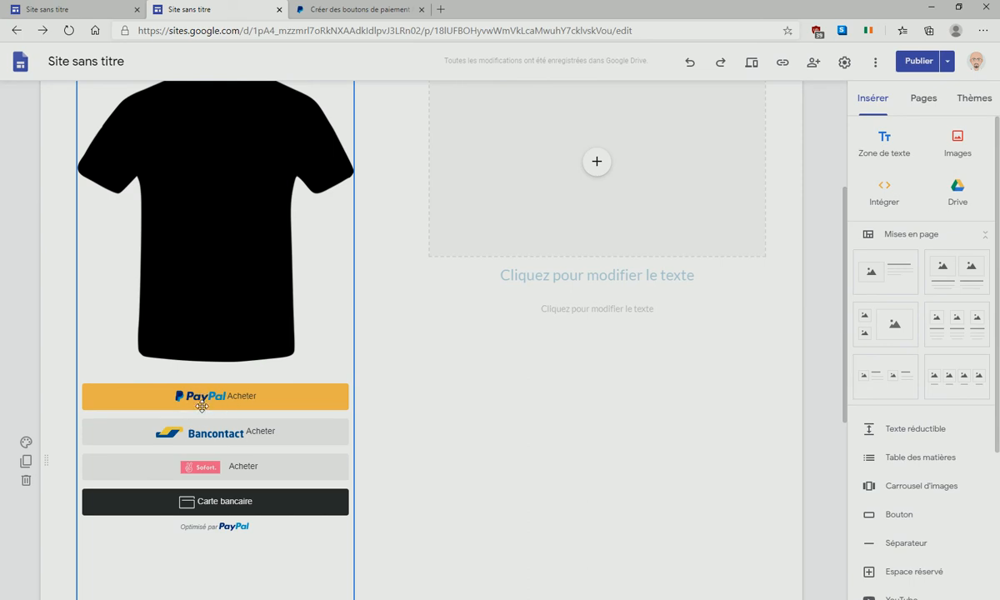
click(440, 10)
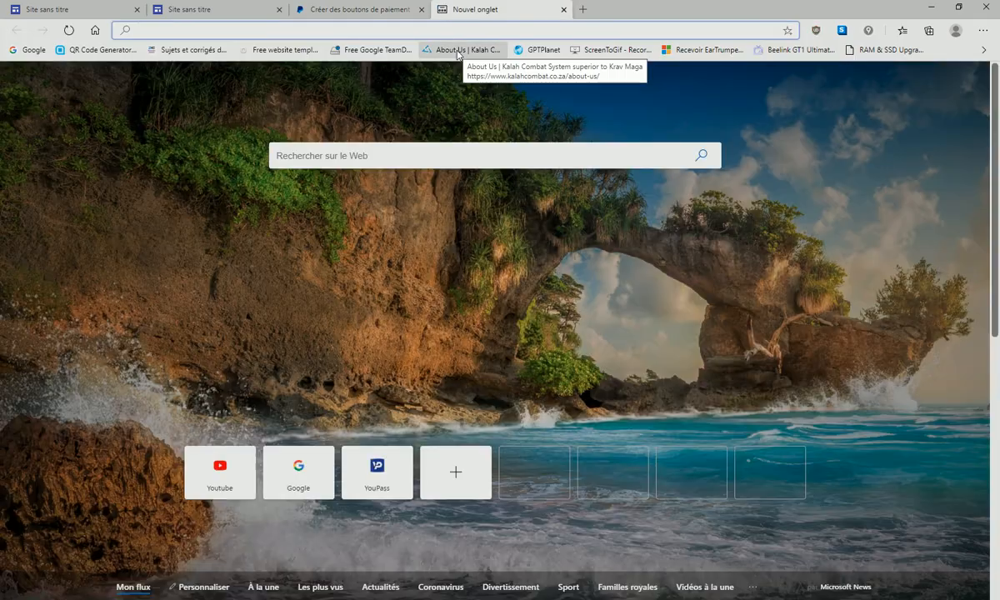
- Search Google for 'bouton paypal intégration'
click(95, 30)
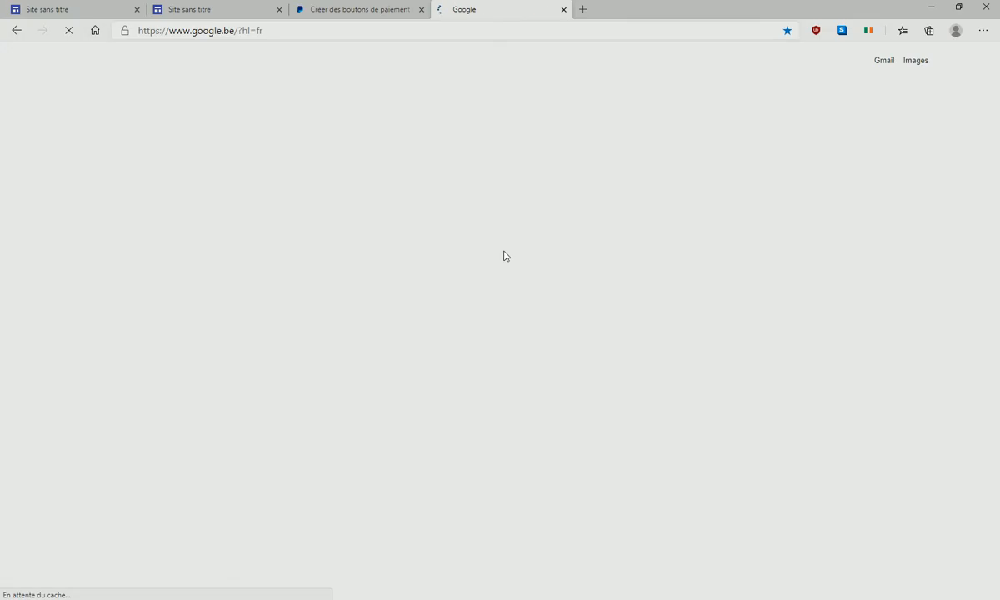
text(bou)
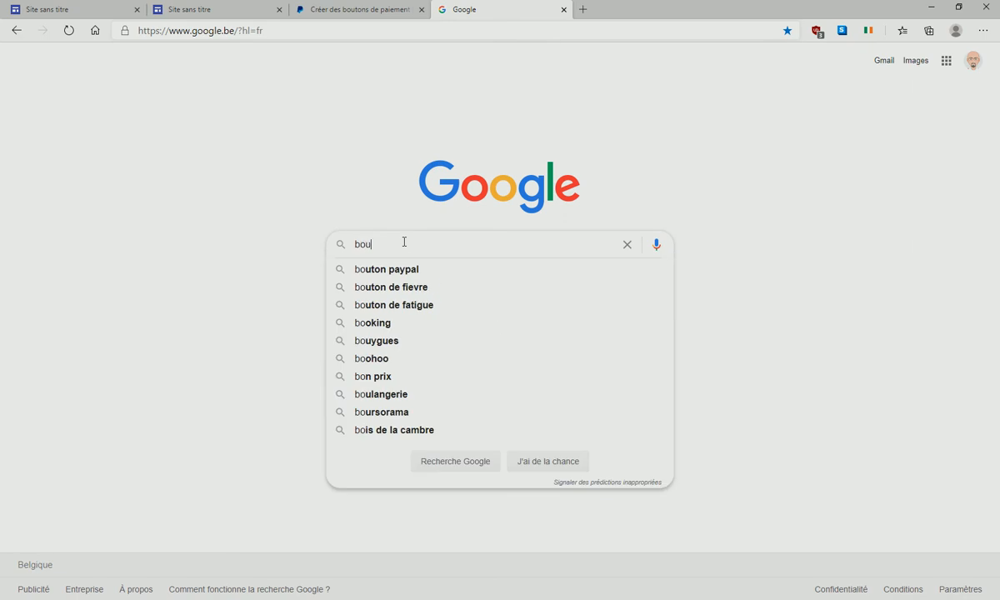
text(ton payp)
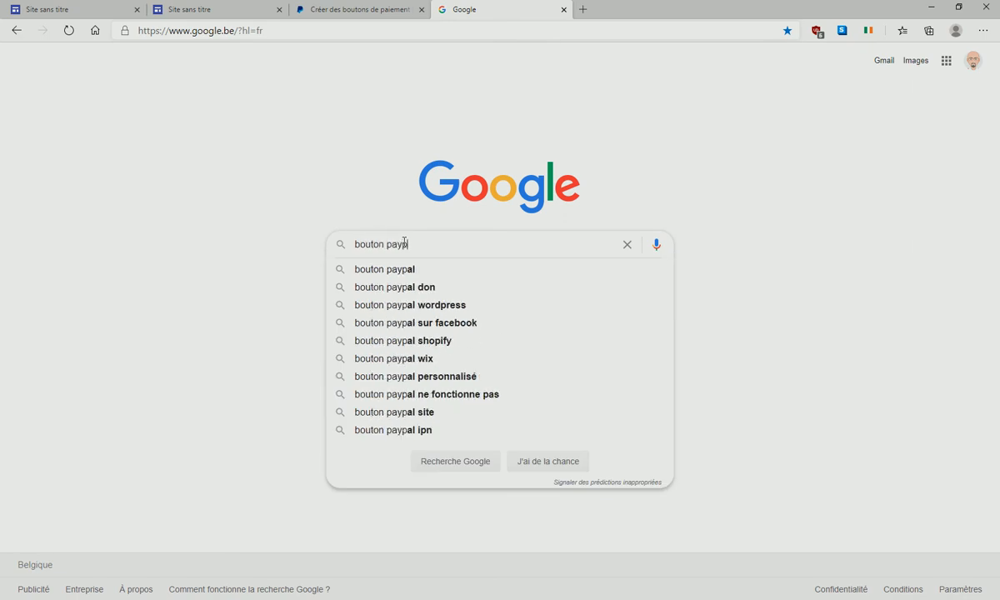
text(al )
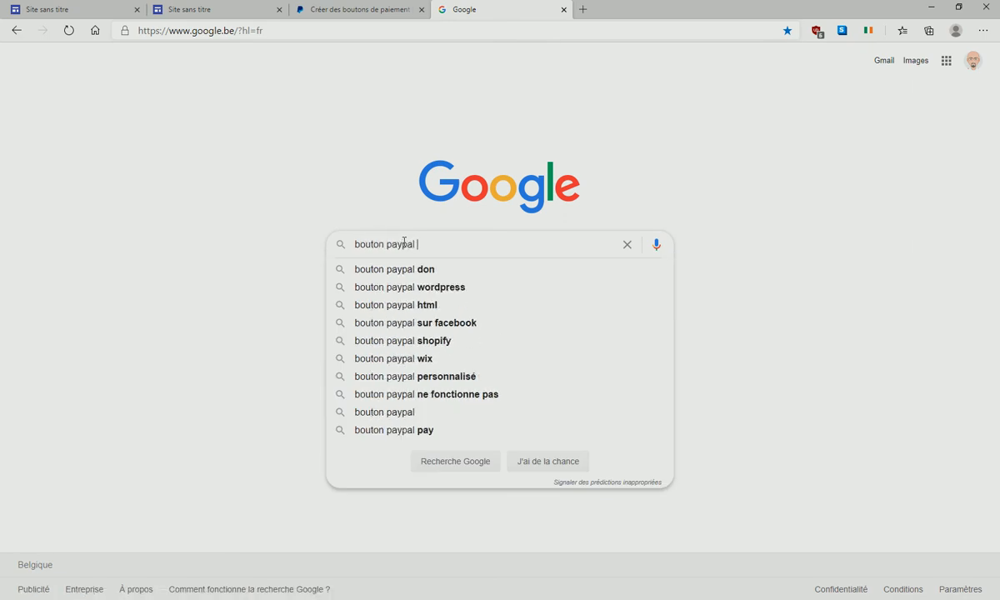
text(intégration)
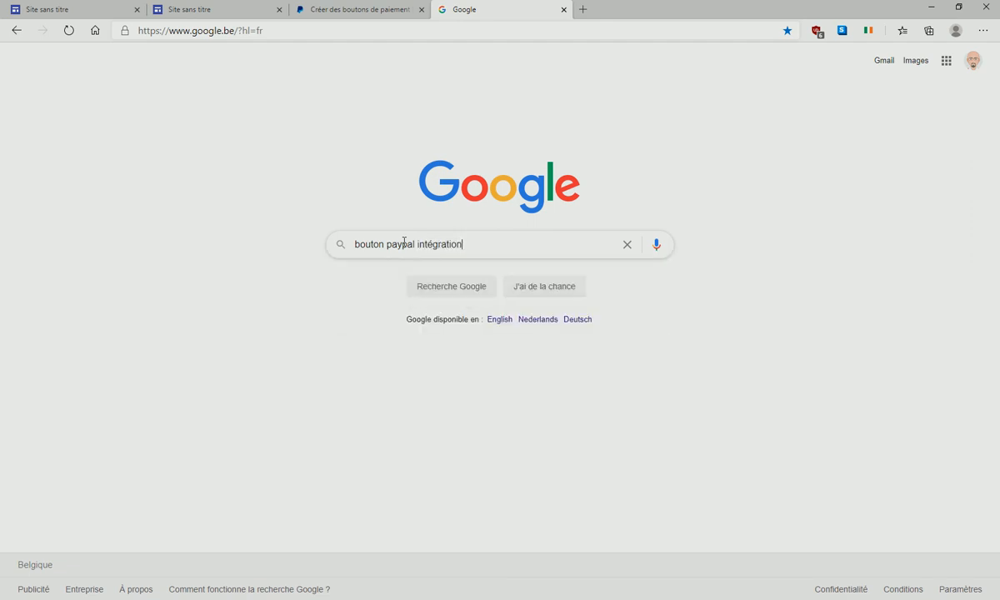
key(Return)
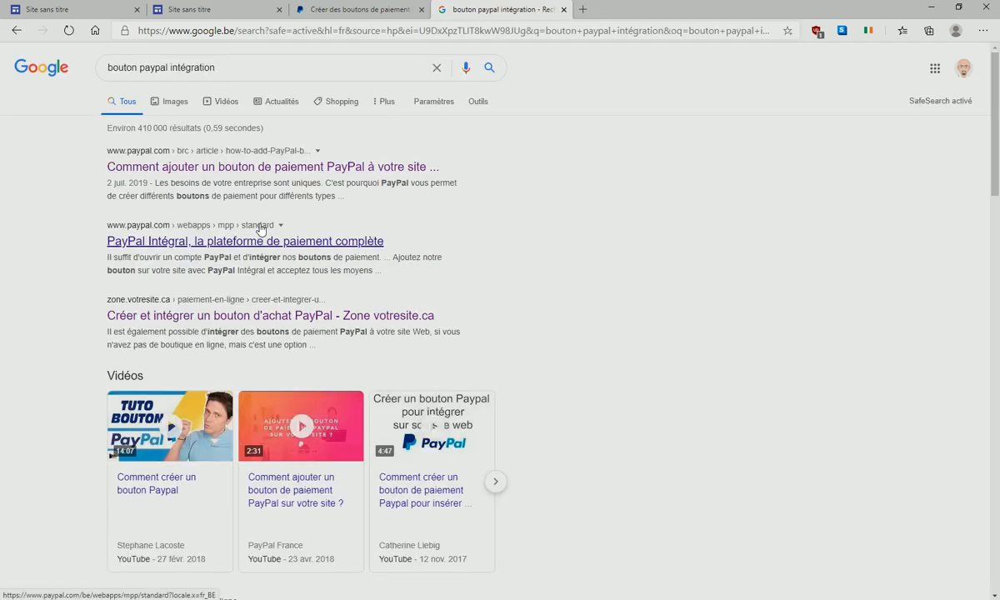
scroll(339, 243, down, 5)
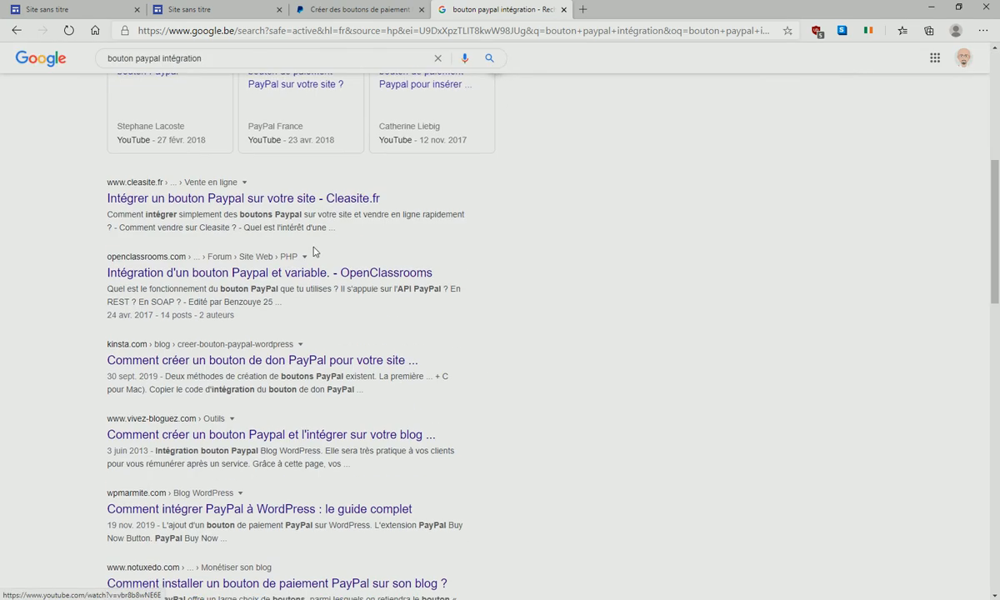
scroll(314, 212, up, 5)
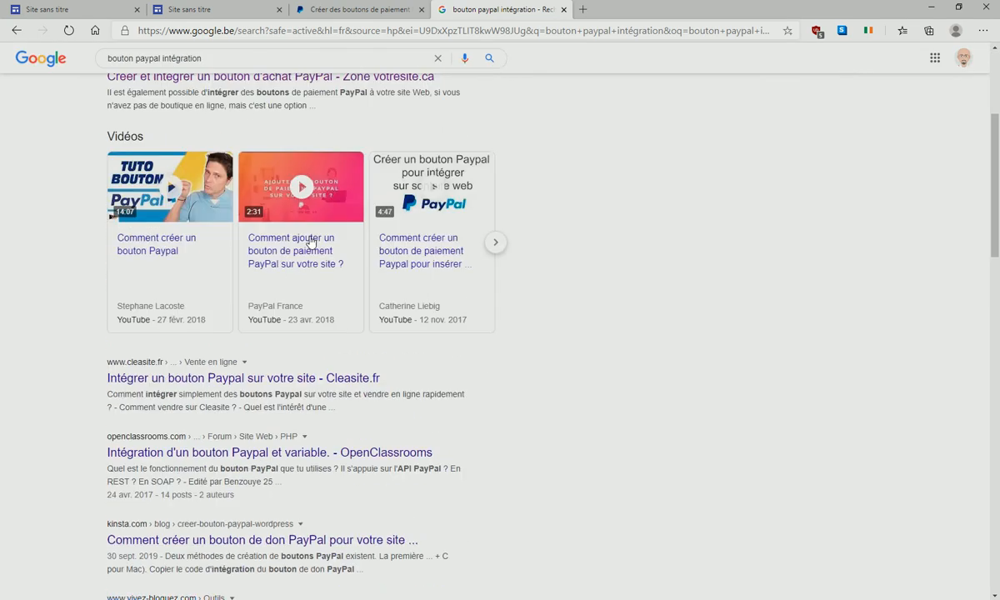
- Search again for 'paypal bouton de paiement', then return to the PayPal button page
drag(221, 69, 70, 74)
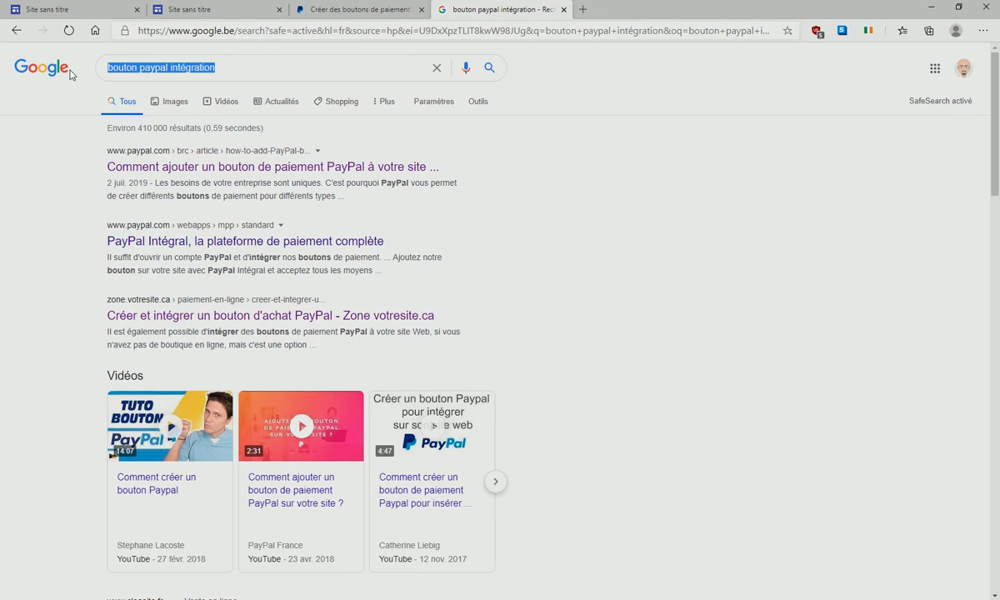
text(paypal bouton de pai)
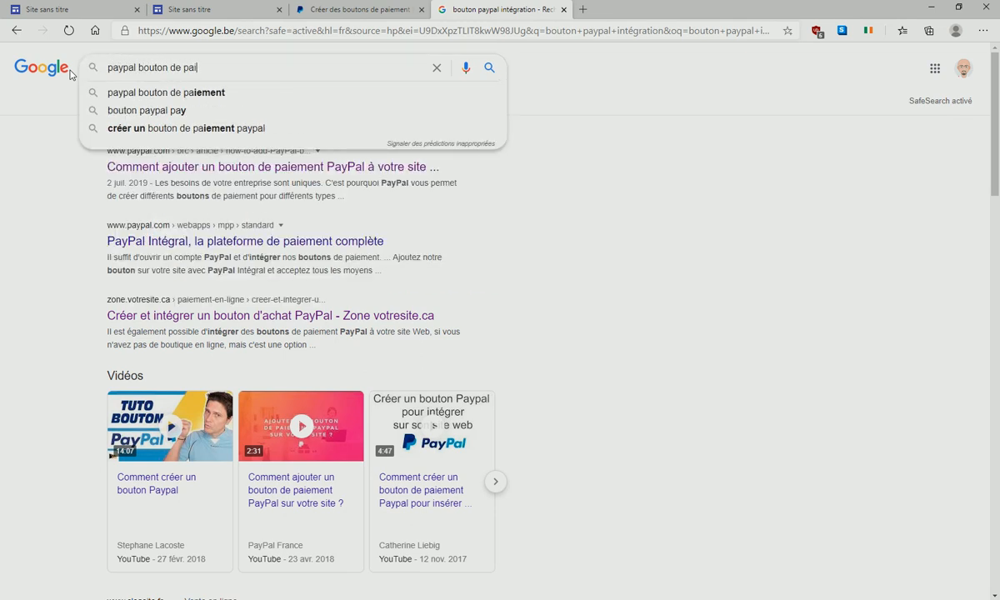
text(ement)
key(Return)
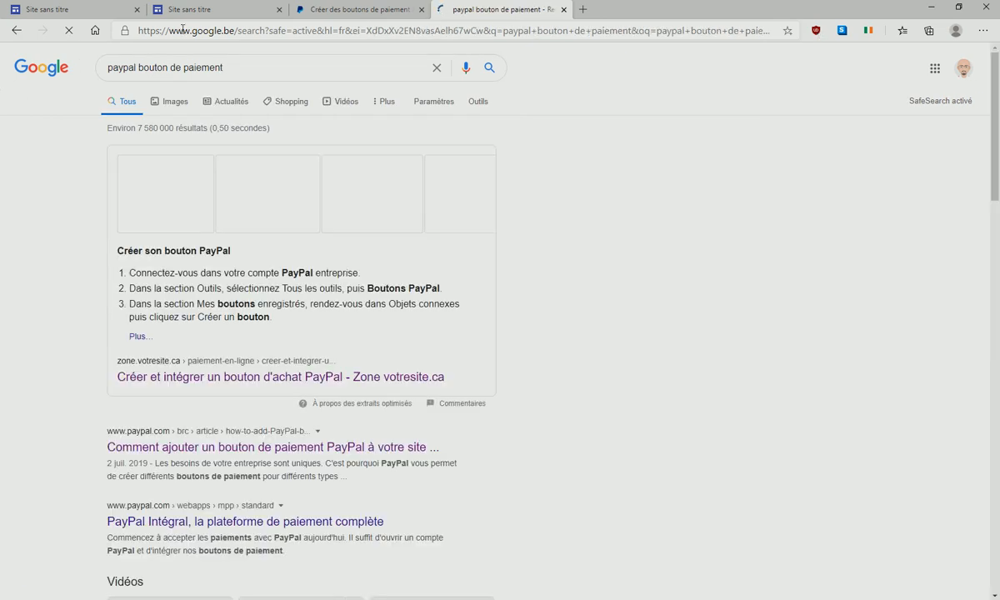
scroll(177, 268, down, 3)
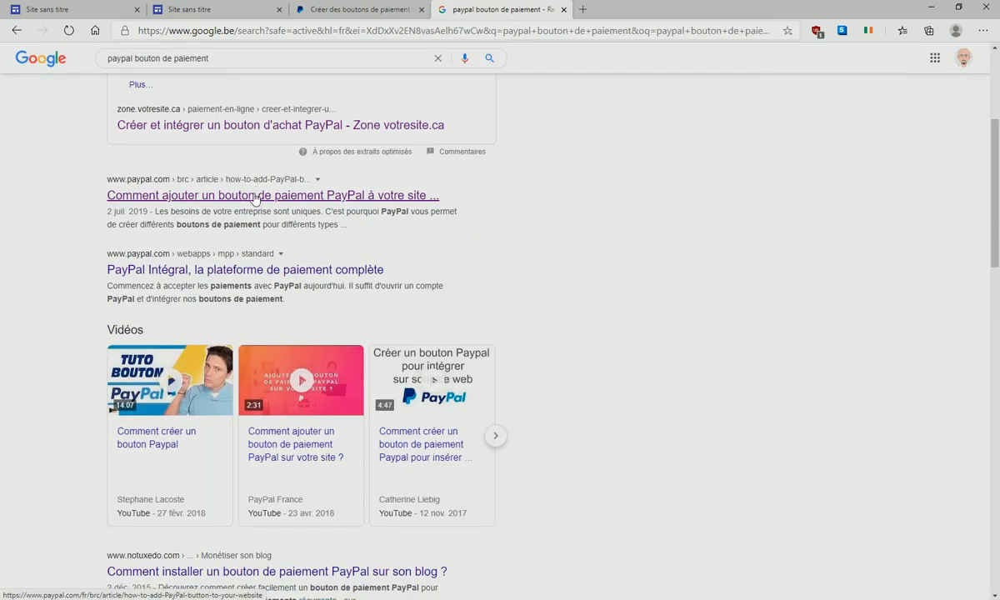
scroll(266, 246, down, 4)
scroll(279, 244, up, 1)
scroll(215, 304, down, 4)
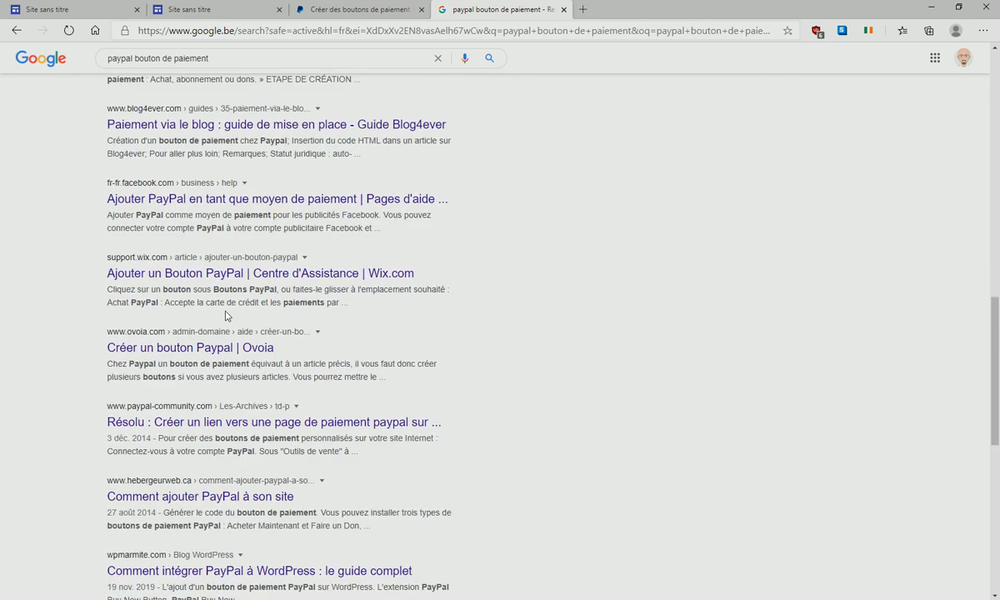
scroll(324, 60, up, 5)
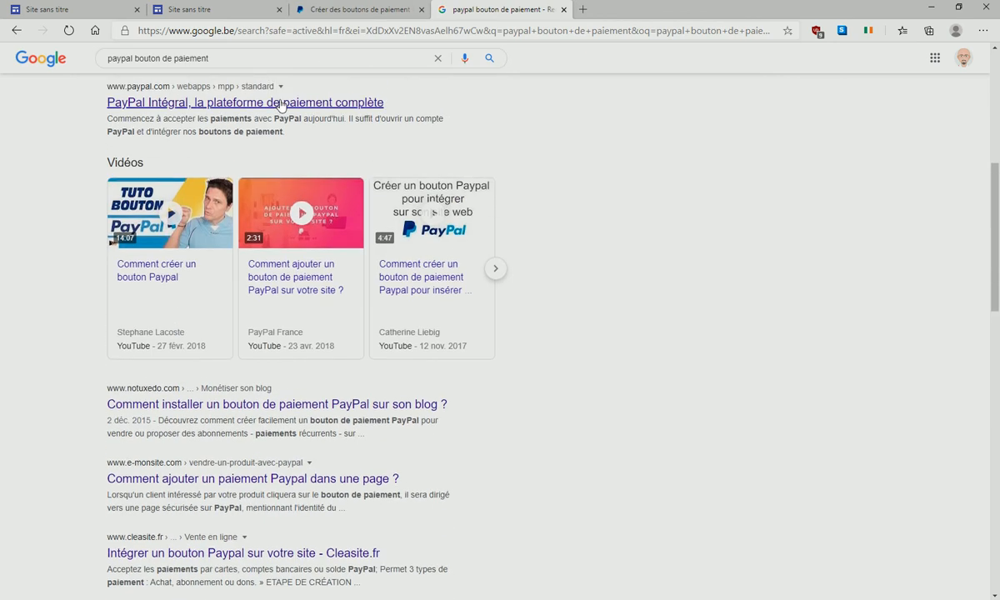
scroll(281, 104, up, 5)
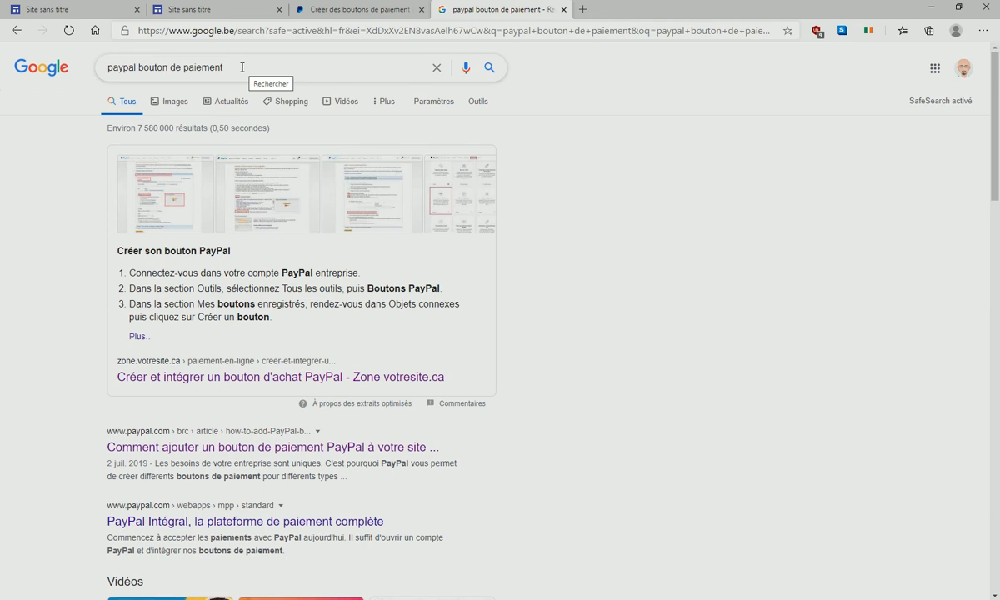
click(202, 12)
click(355, 6)
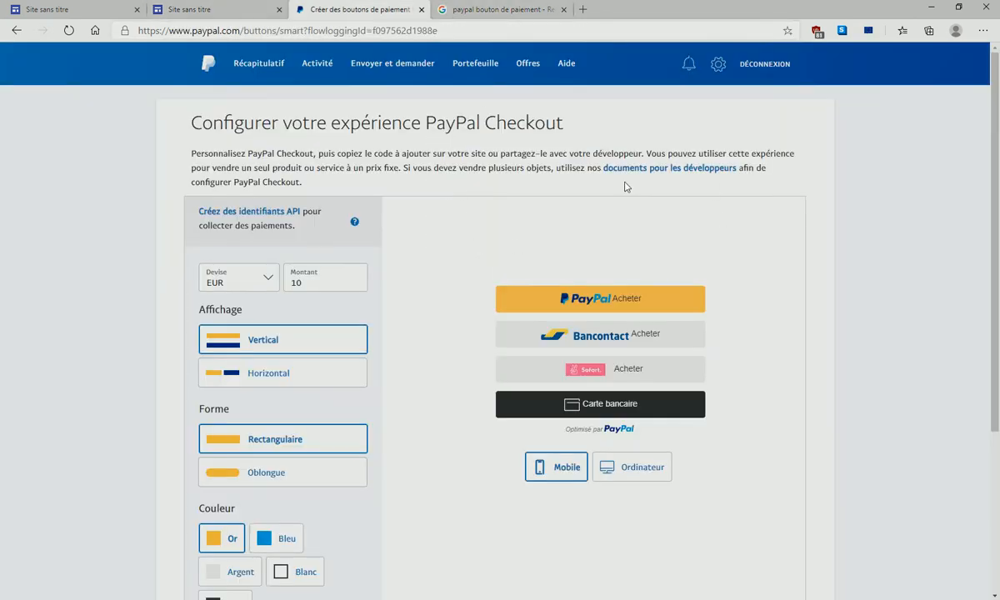
- Create an Acheter button: item tshirt, ID 02, price 10 EUR, shipping 5 EUR, 25% VAT
click(15, 31)
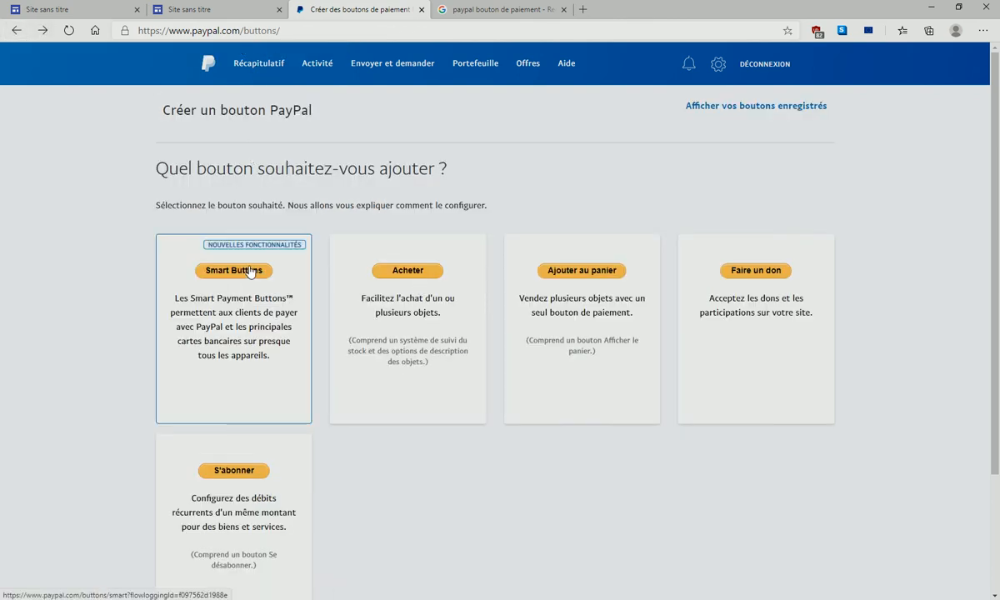
click(416, 273)
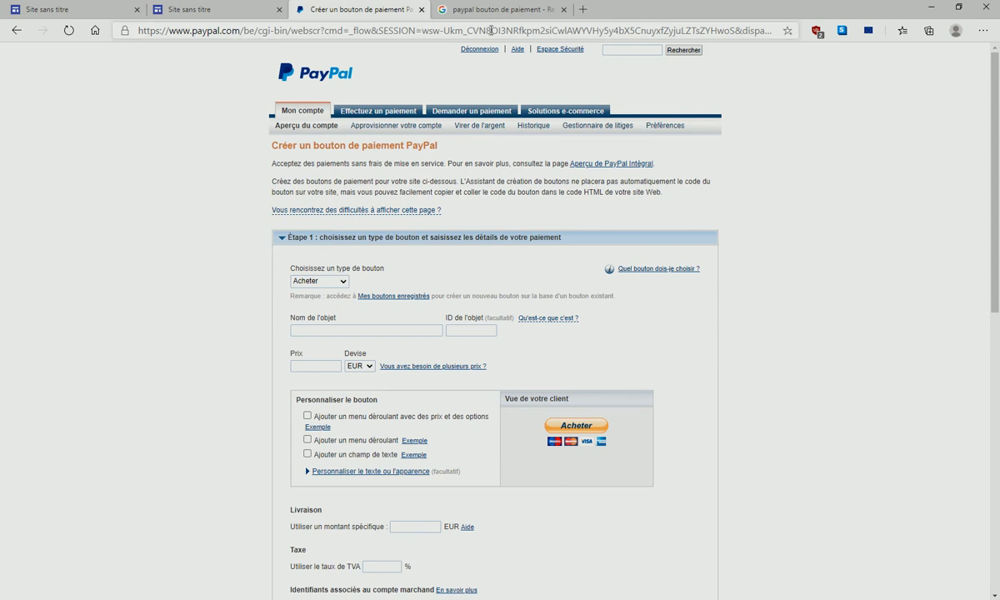
scroll(397, 244, down, 2)
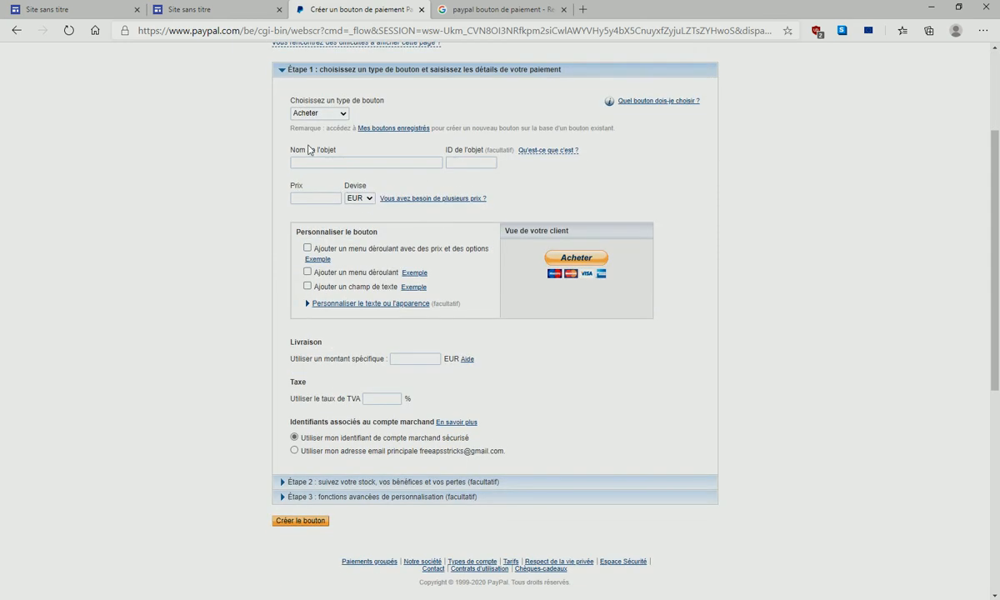
click(331, 163)
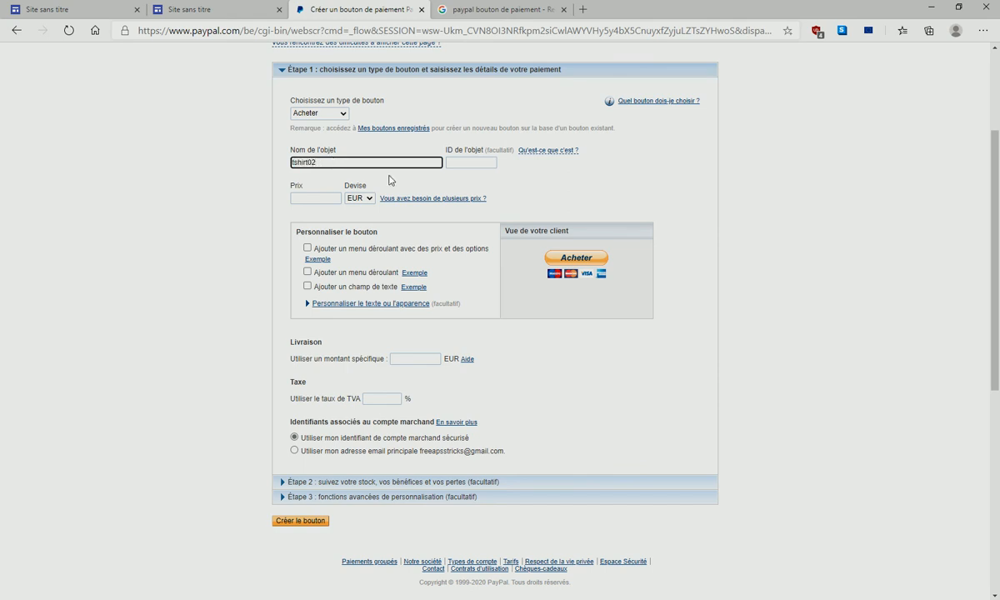
click(483, 162)
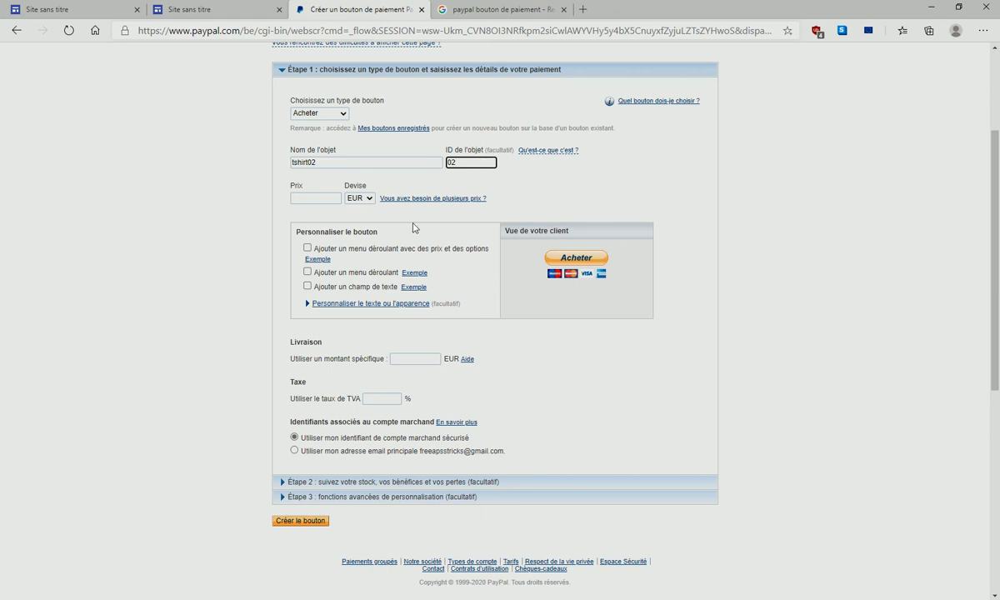
drag(308, 163, 337, 164)
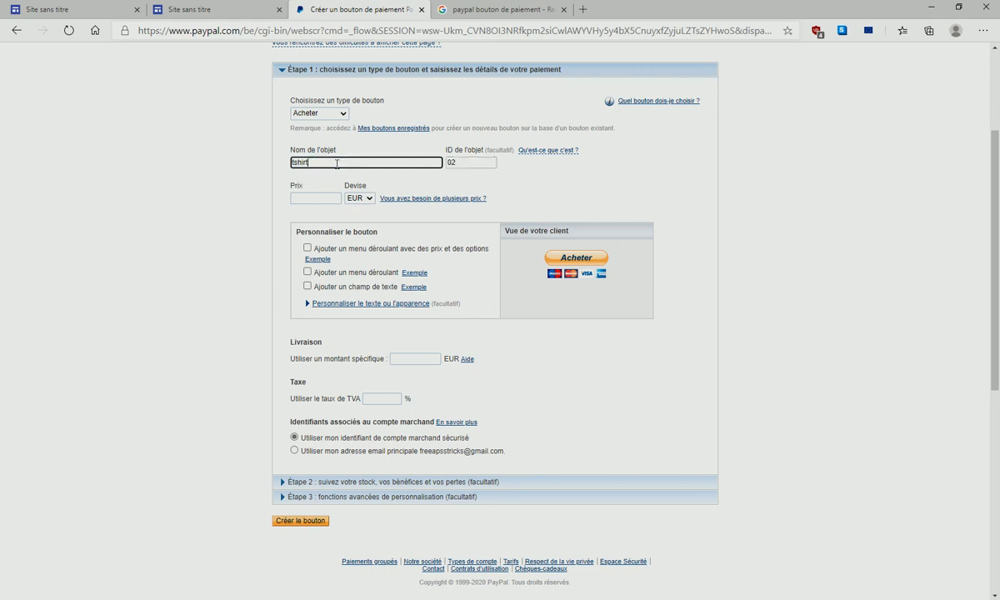
click(320, 199)
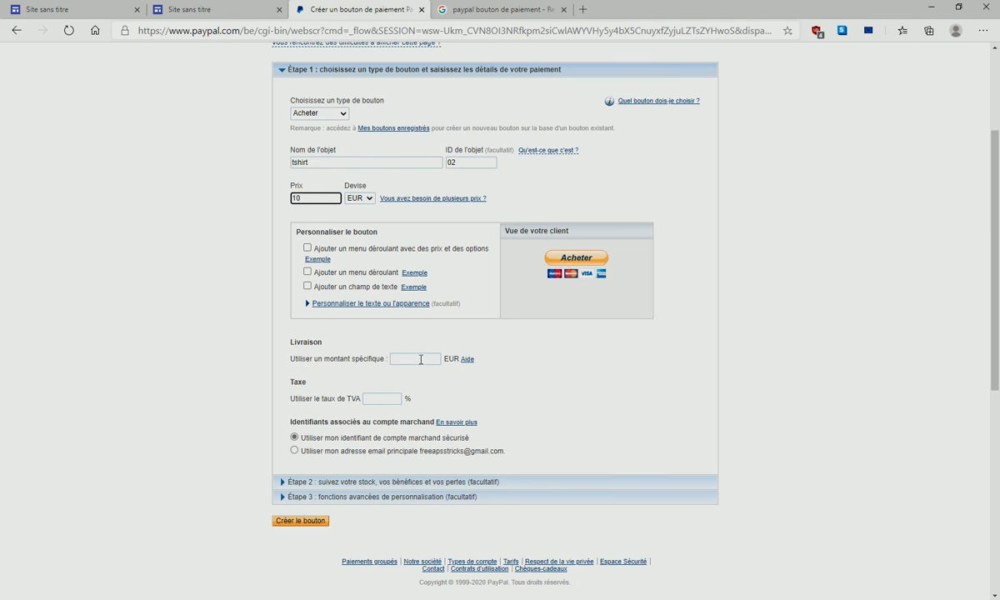
click(421, 359)
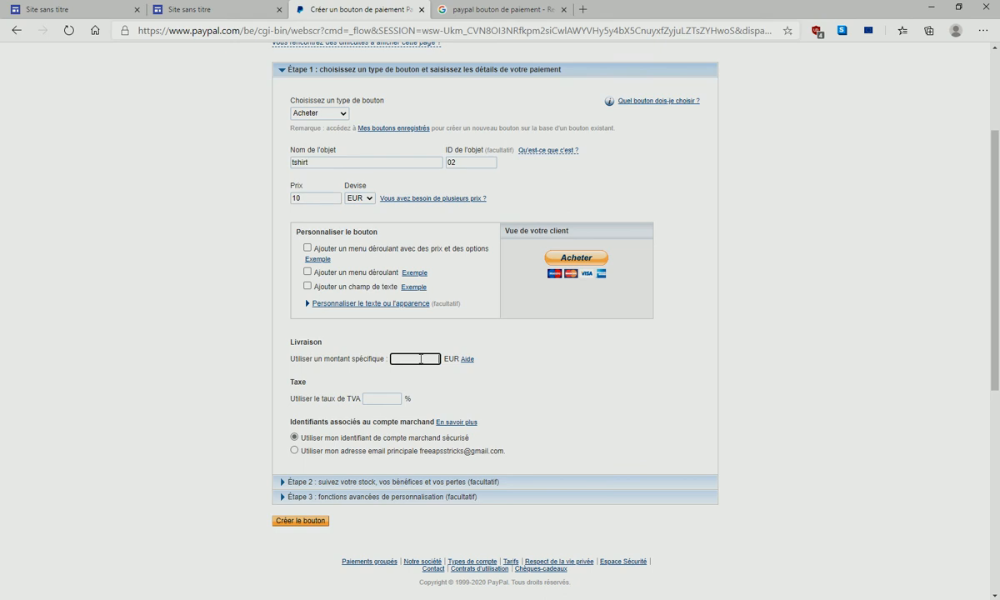
click(392, 399)
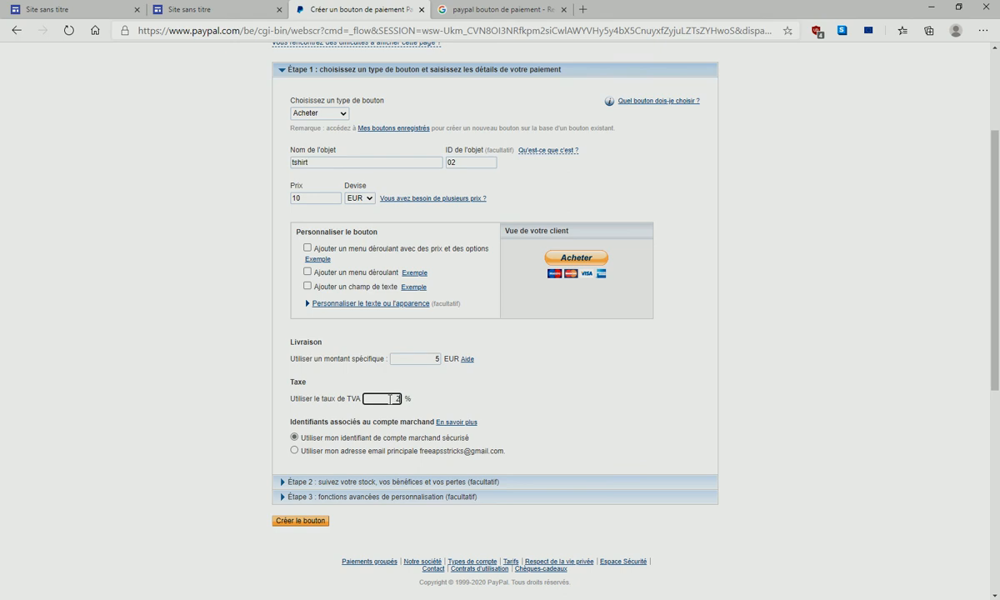
click(298, 482)
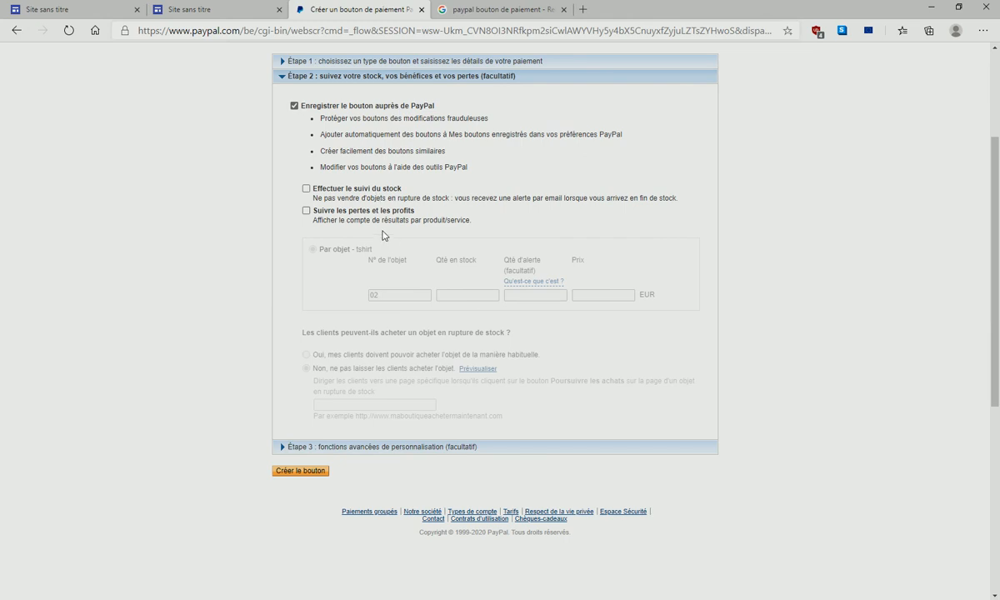
- Review step 3 advanced options: quantity changes, seller instructions, and shipping address set to Oui
click(288, 448)
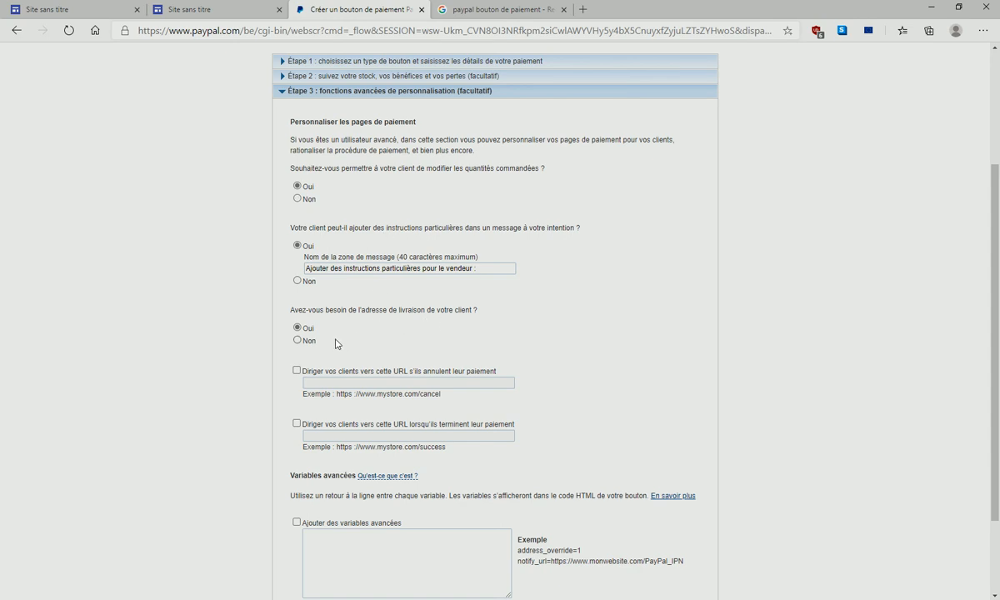
scroll(330, 342, down, 2)
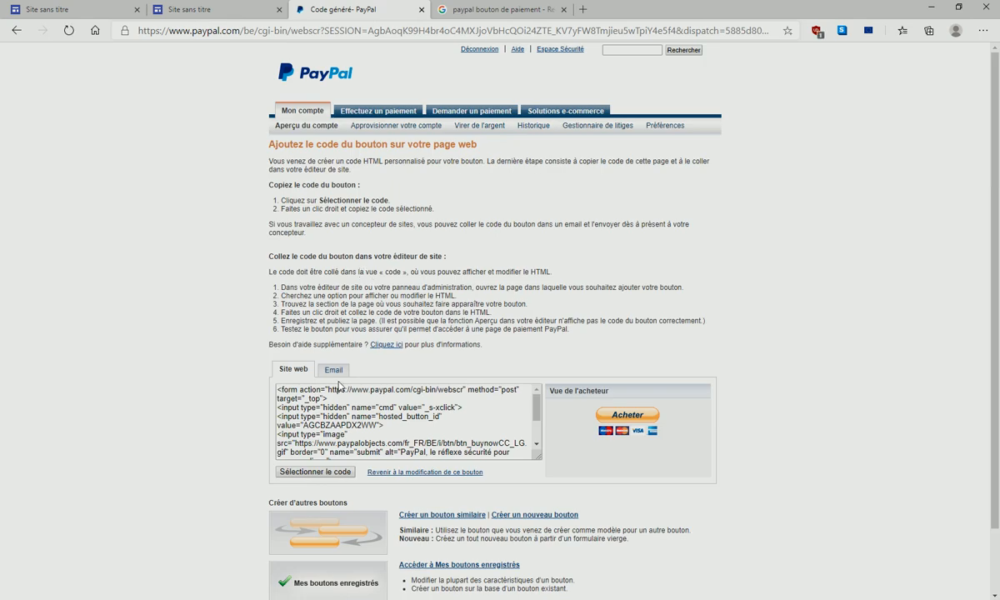
- On the Email tab, select and copy the T-shirt button's payment URL
scroll(440, 378, down, 2)
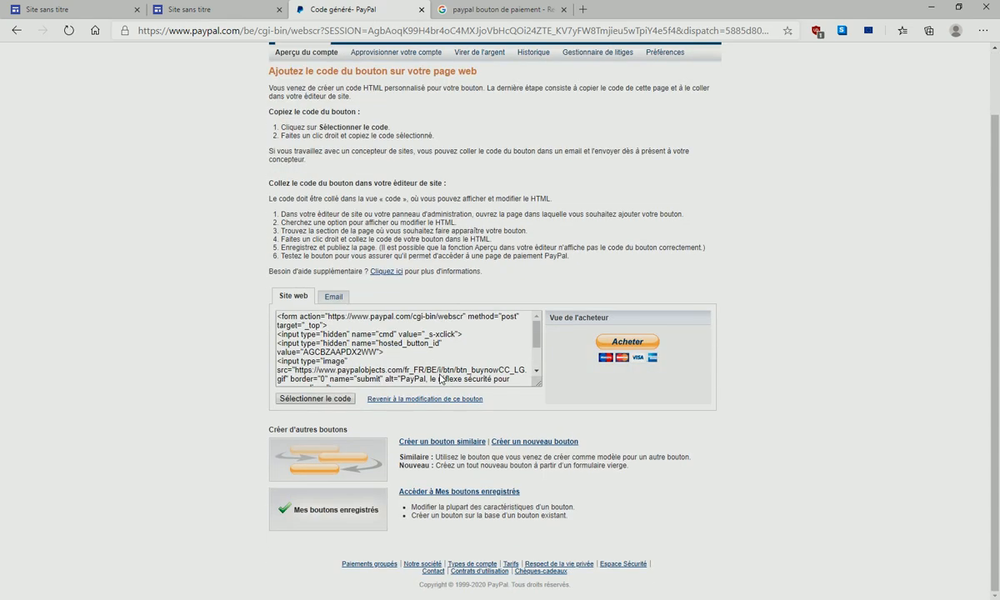
click(334, 298)
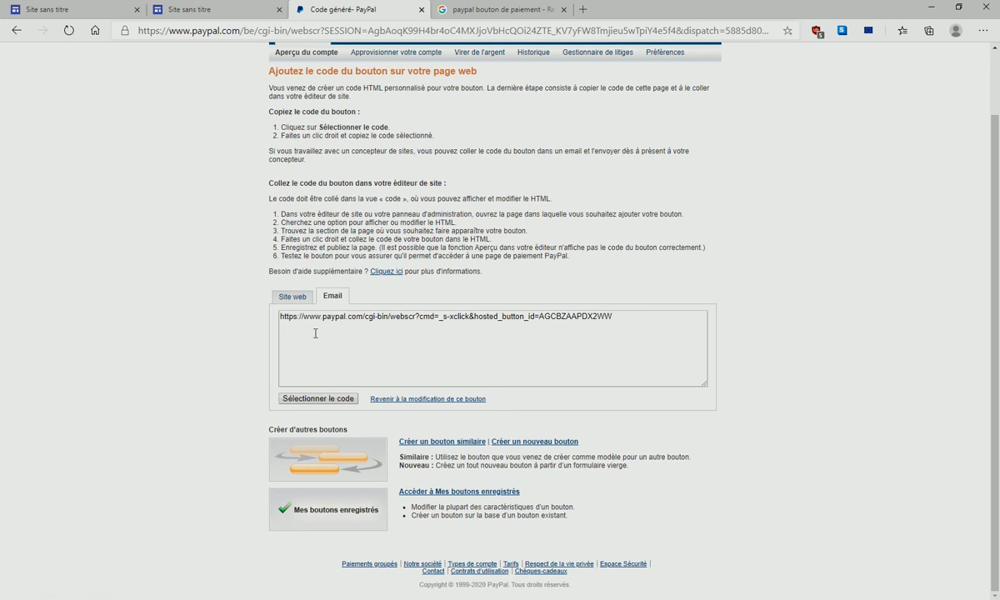
drag(281, 317, 635, 318)
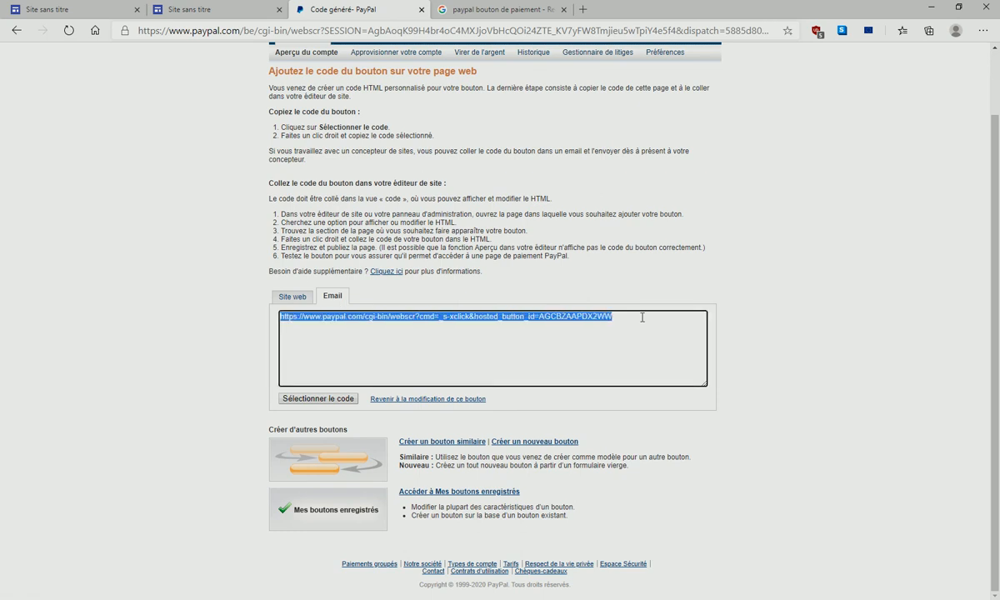
right_click(607, 313)
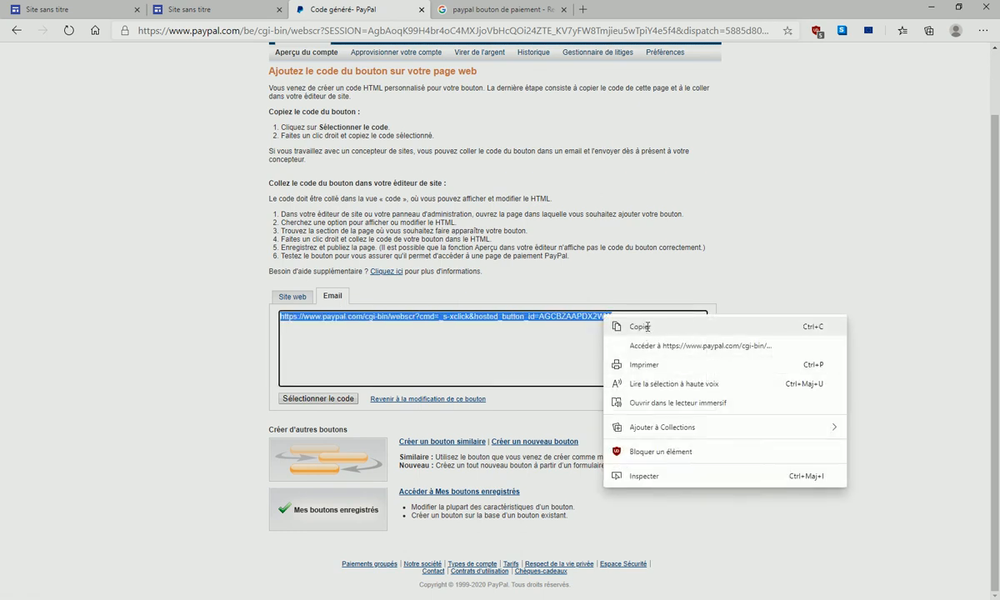
click(645, 326)
- Switch back to the 'Site sans titre' editor, deselect the image block, and minimize the browser
click(202, 9)
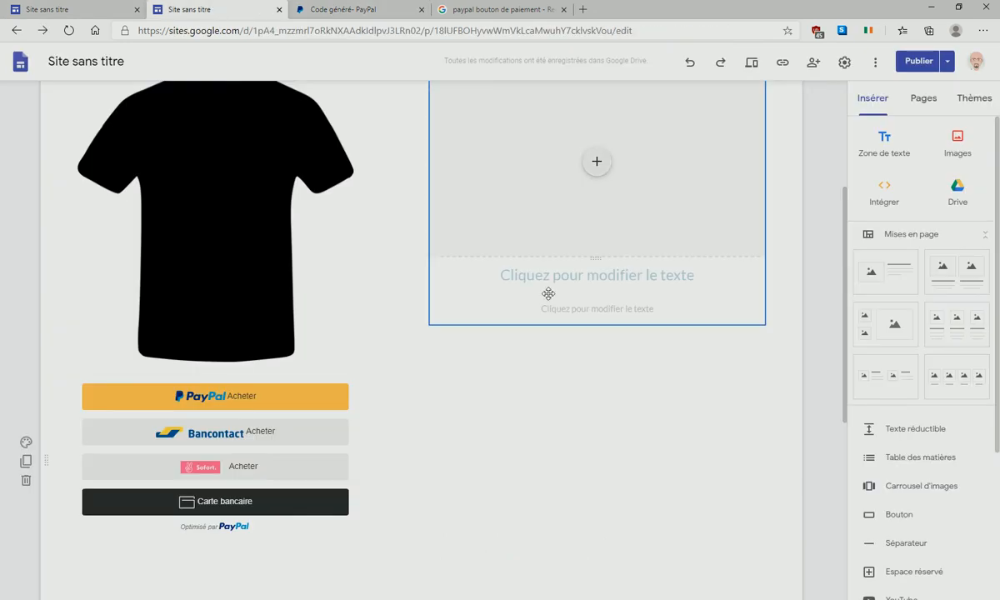
click(525, 364)
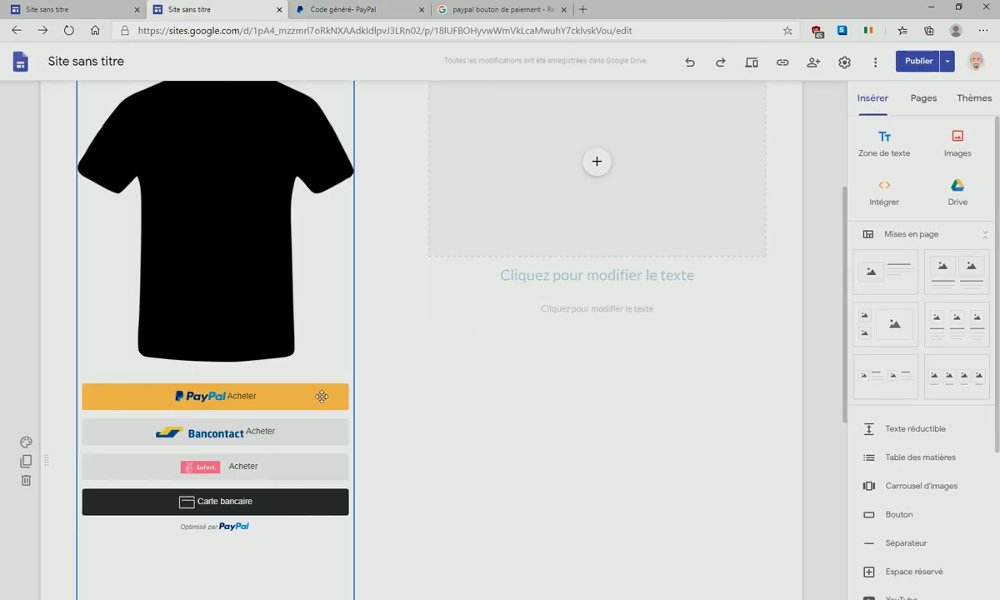
click(935, 9)
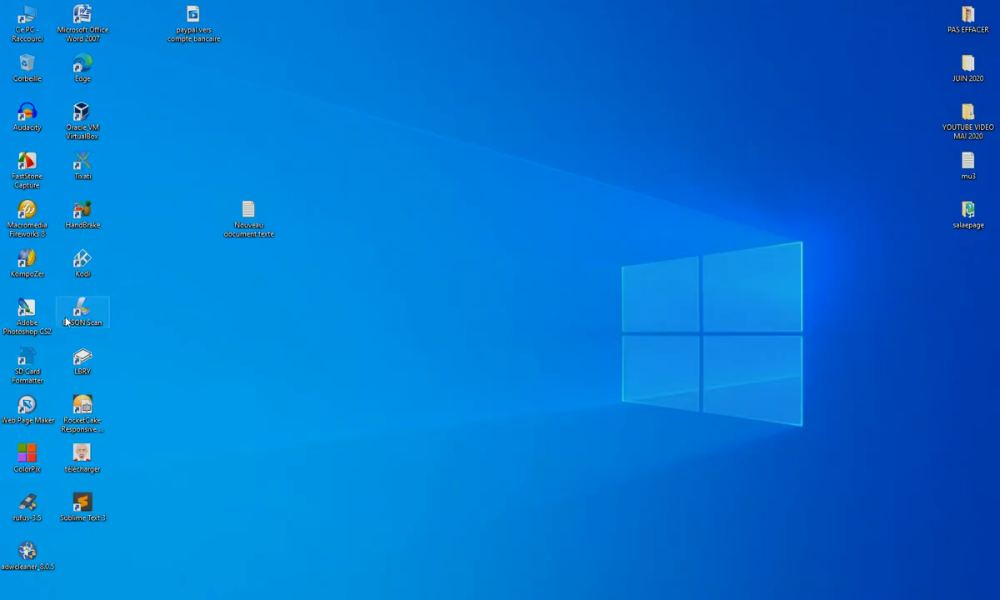
- Screenshot a region around the published page's PayPal Acheter button with FastStone Capture
double_click(34, 167)
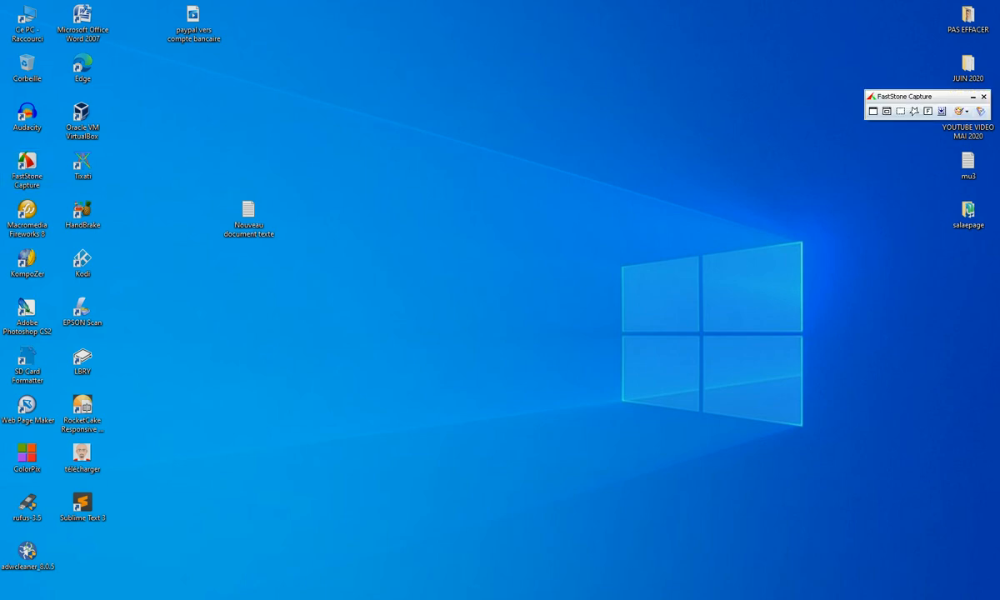
mouse_move(562, 593)
click(633, 556)
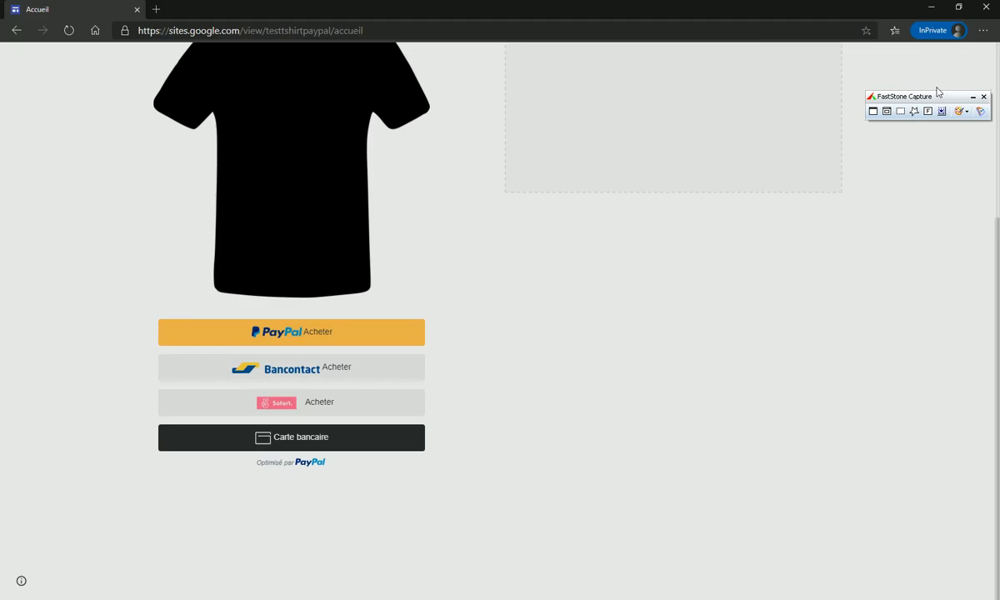
key(ctrl+Print)
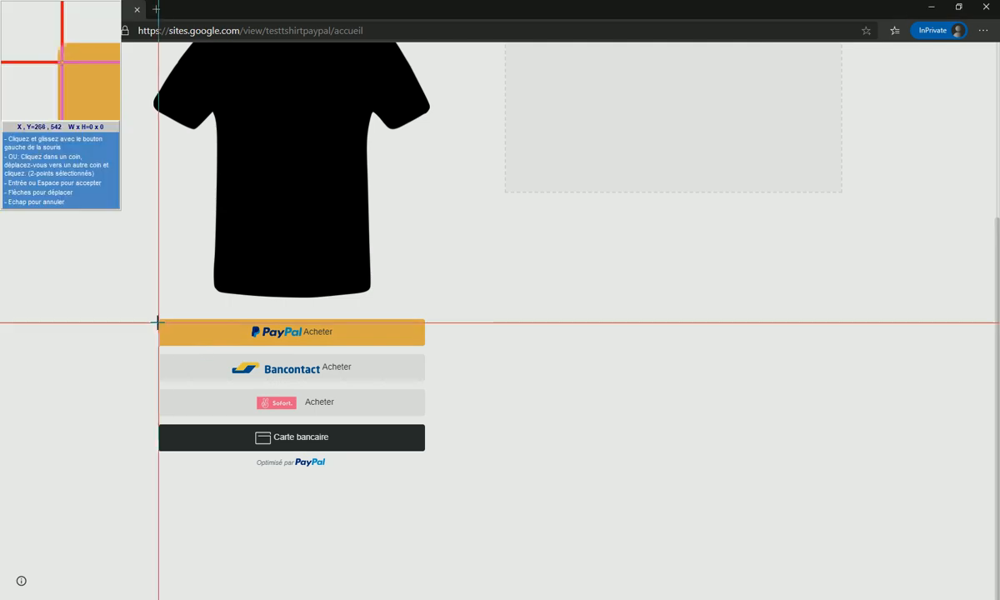
drag(159, 319, 426, 346)
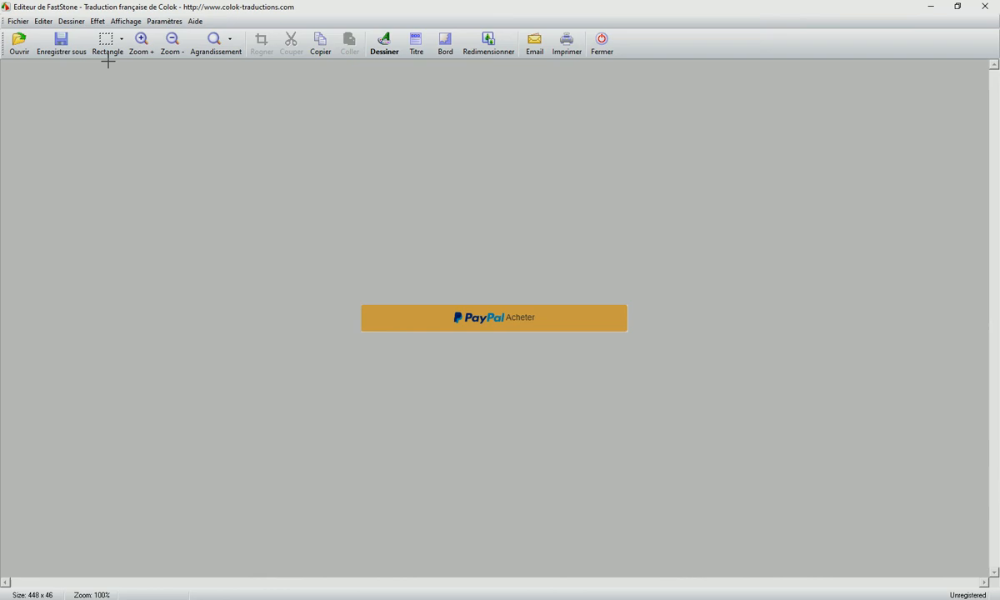
- Save the capture to the desktop as 'bouton paypal' and close the published page window
click(104, 49)
click(72, 130)
click(61, 48)
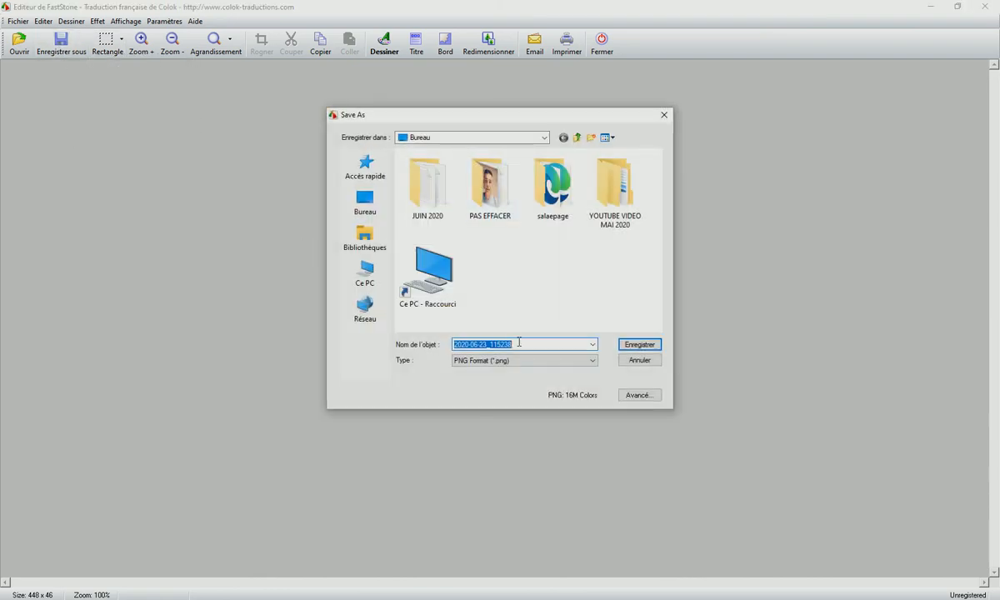
text(b)
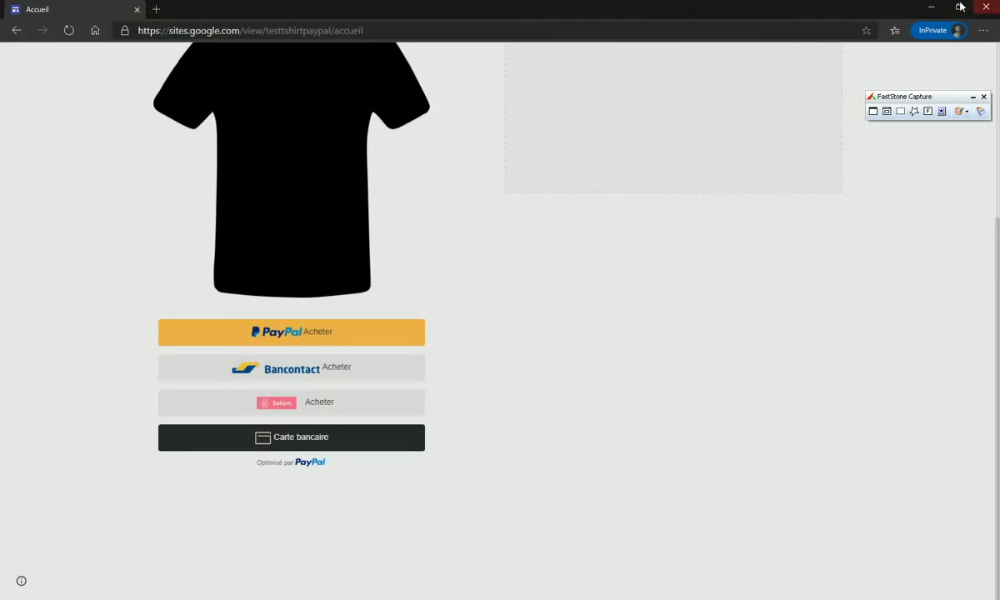
scroll(488, 235, up, 3)
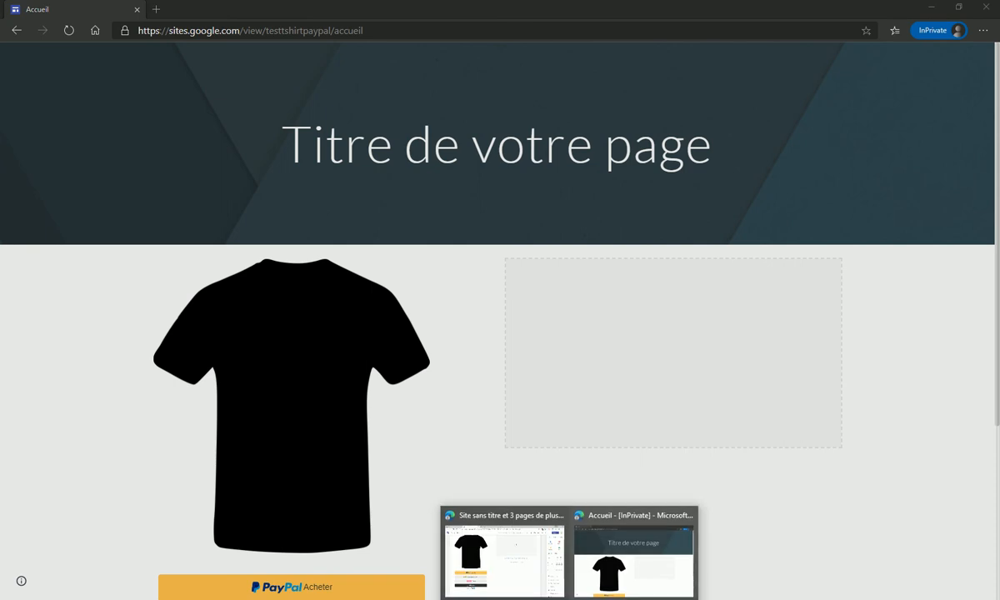
click(687, 517)
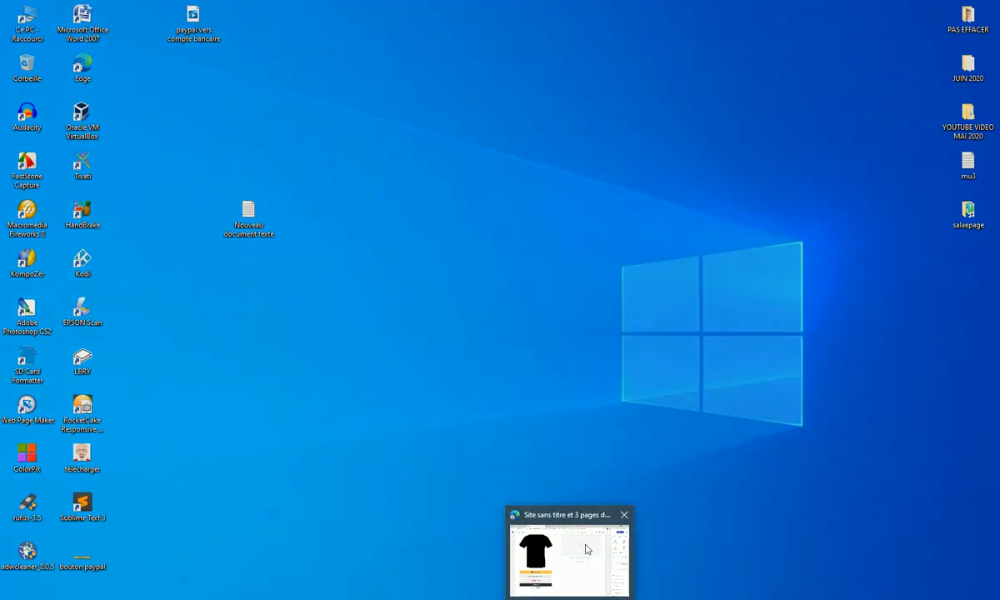
- Upload the 'bouton paypal' image and place it below the right-column placeholder
click(586, 547)
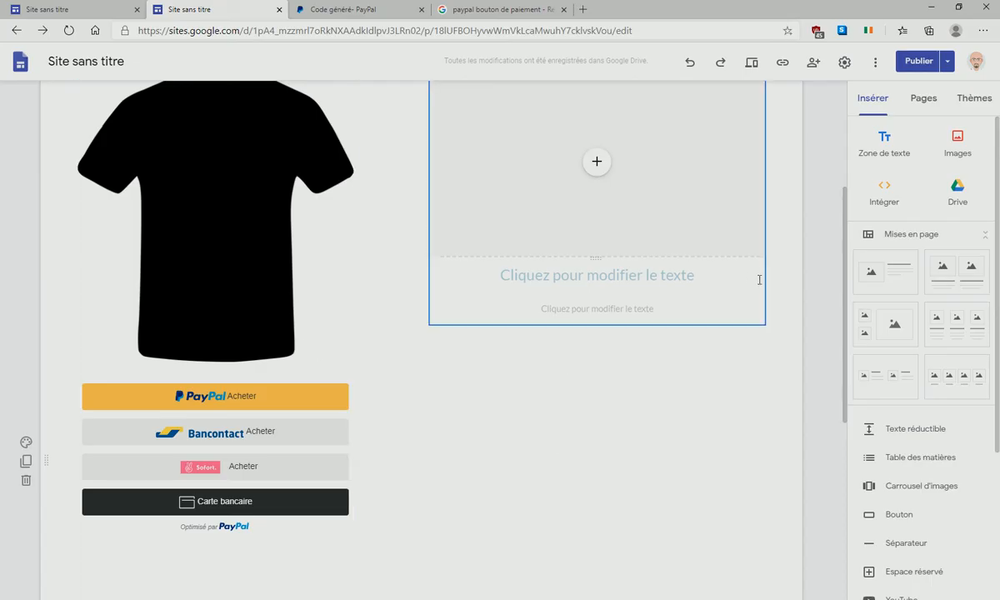
click(619, 276)
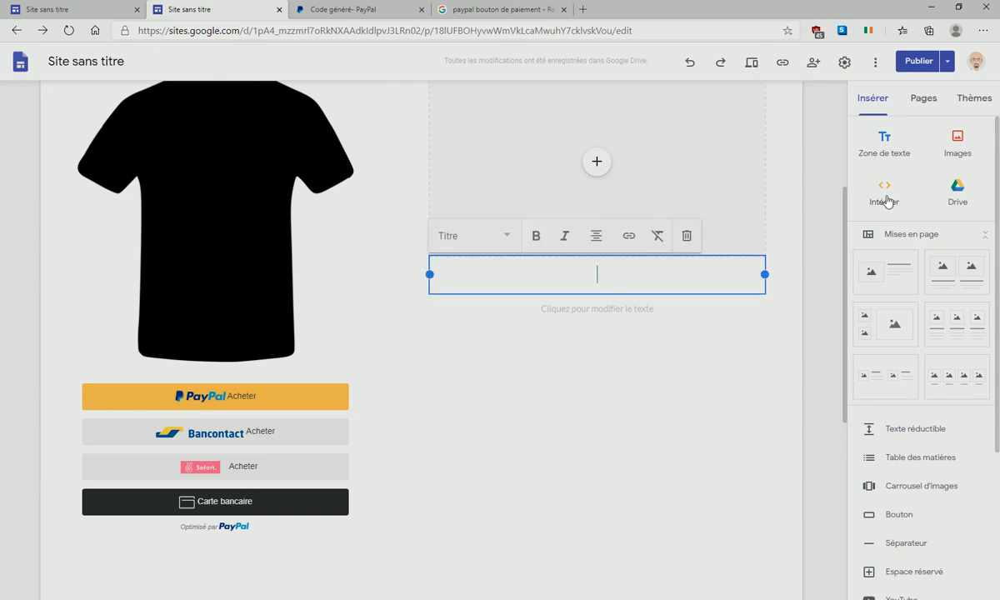
click(956, 143)
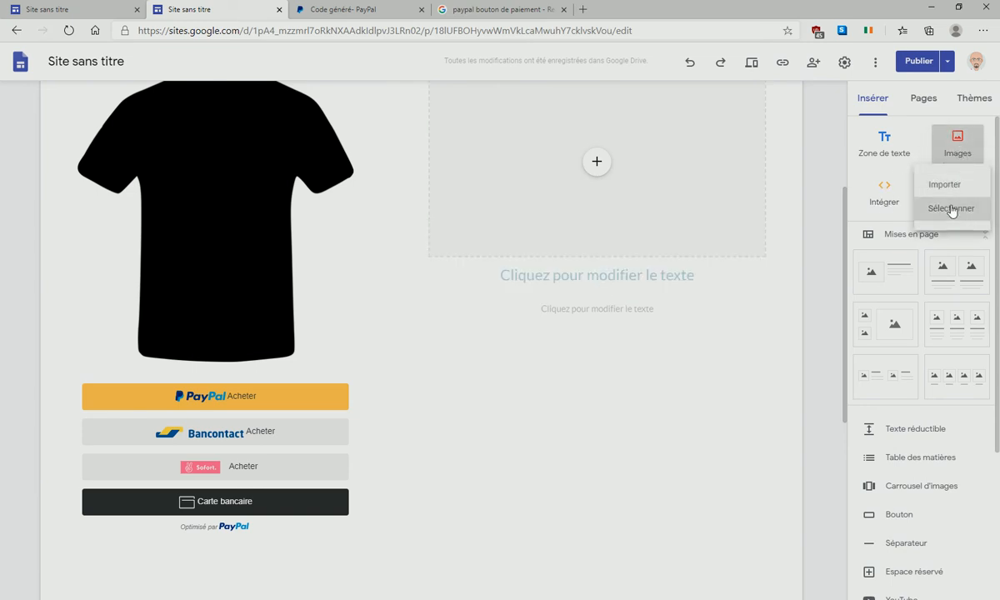
click(887, 186)
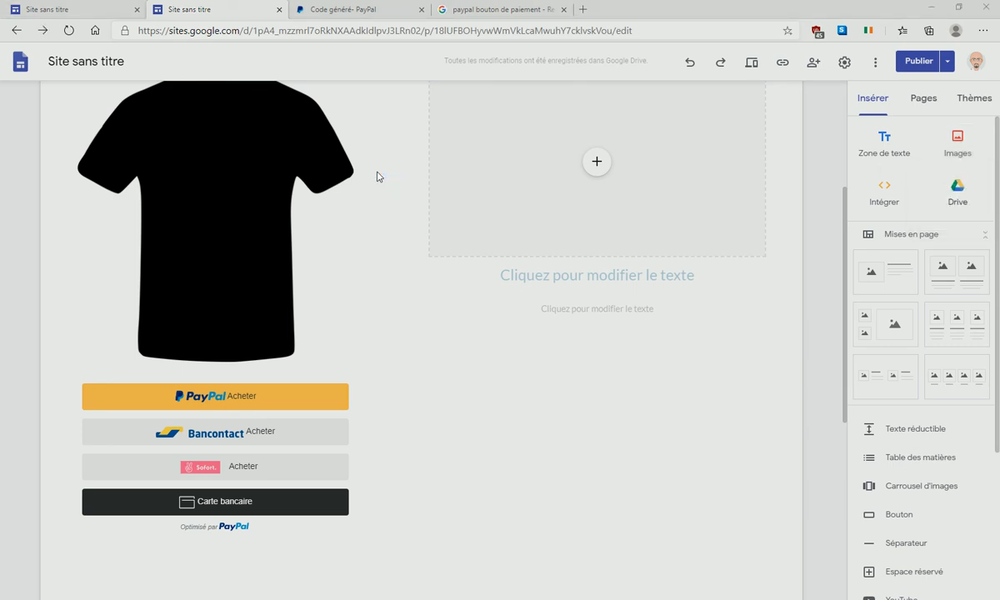
click(389, 123)
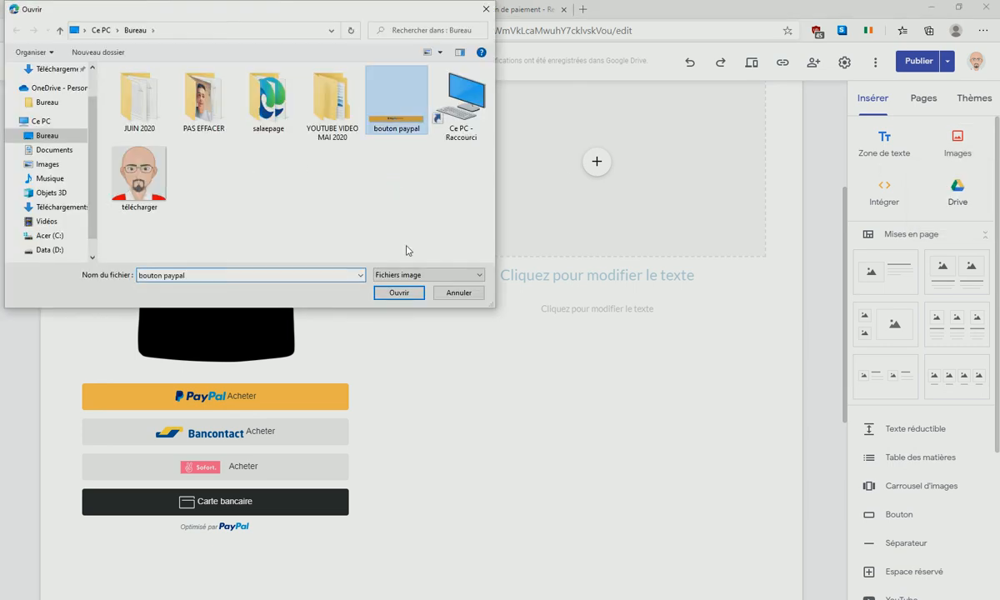
click(399, 294)
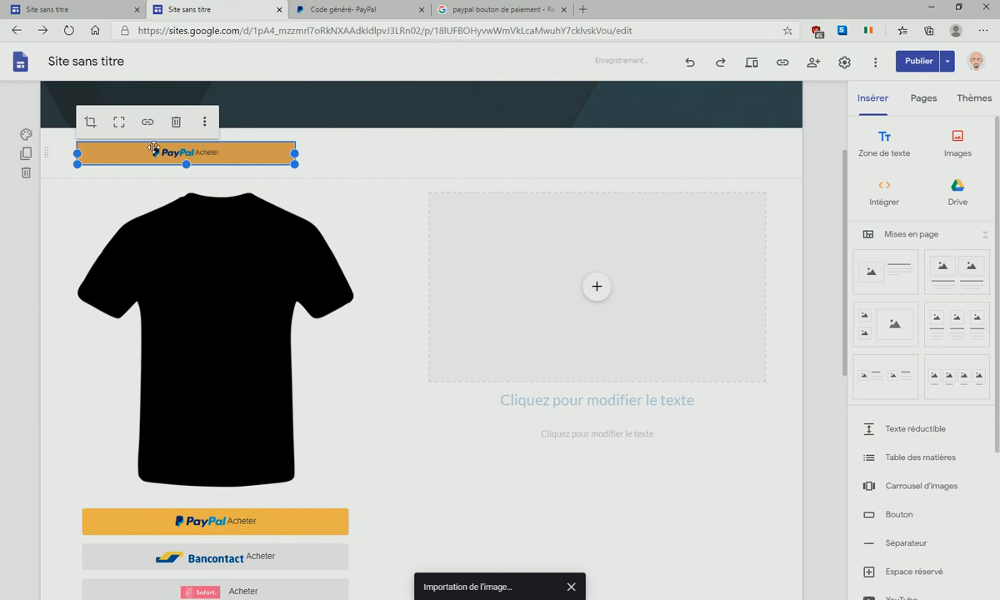
drag(180, 152, 557, 404)
click(409, 147)
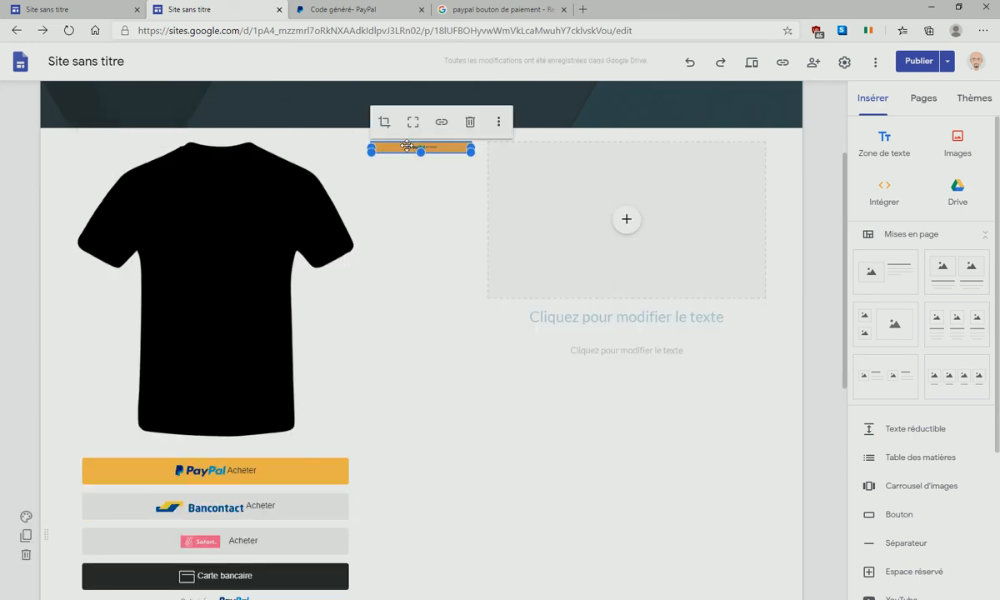
drag(388, 151, 598, 348)
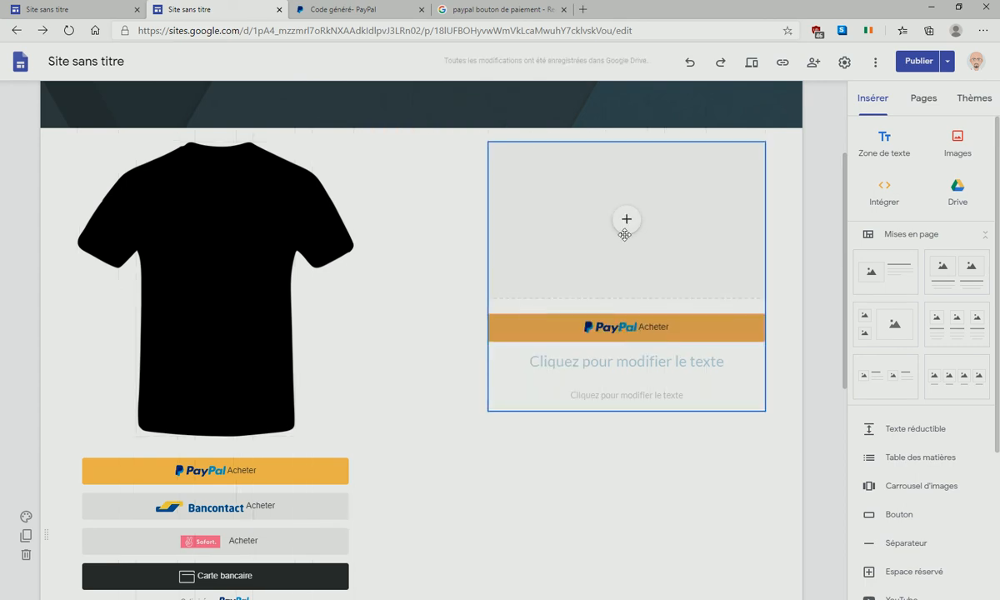
- Link the PayPal button image to the pasted PayPal payment URL
click(659, 329)
double_click(632, 327)
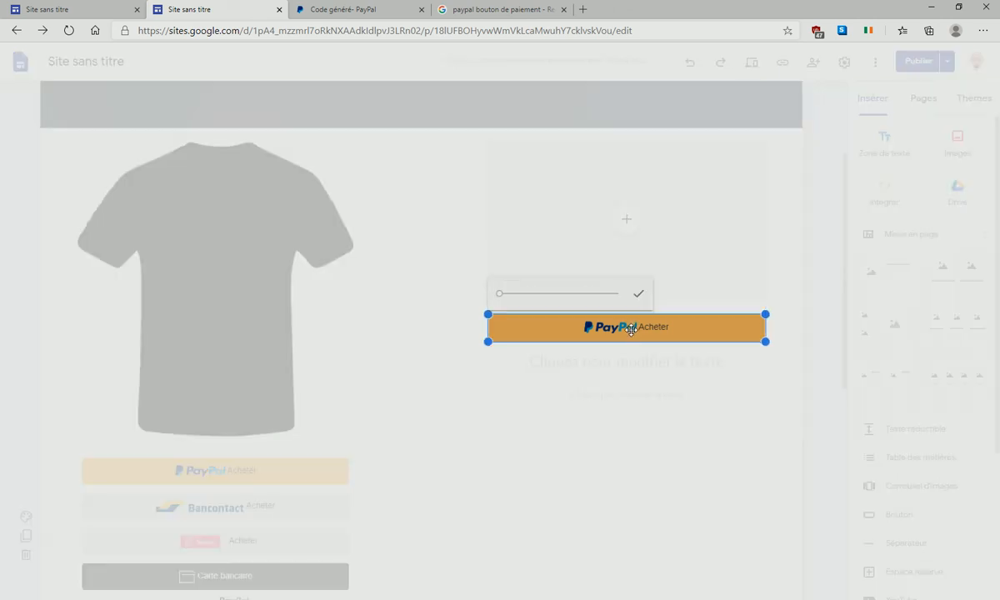
click(617, 404)
click(559, 294)
right_click(538, 299)
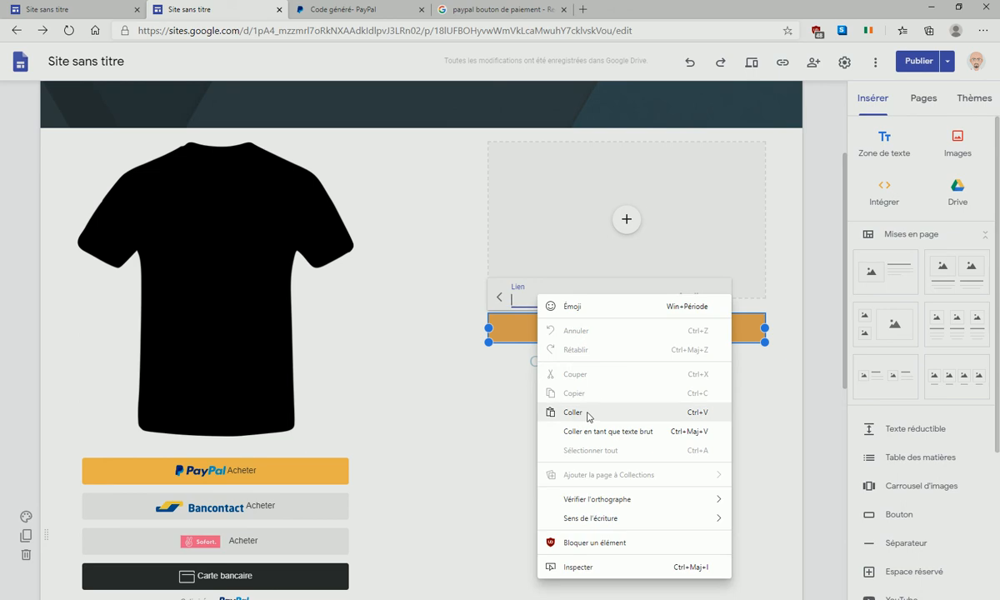
click(586, 414)
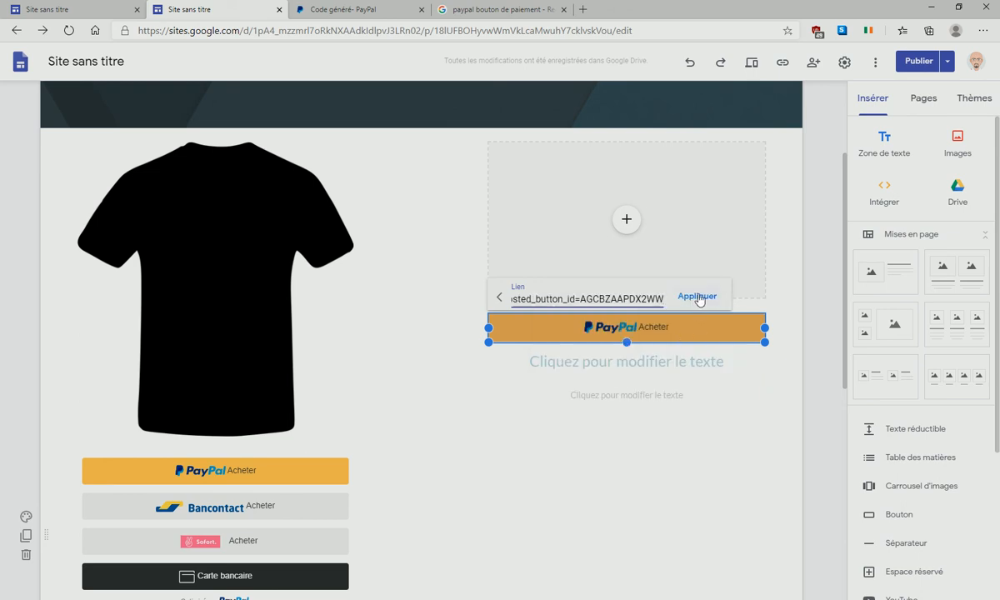
click(701, 297)
click(721, 504)
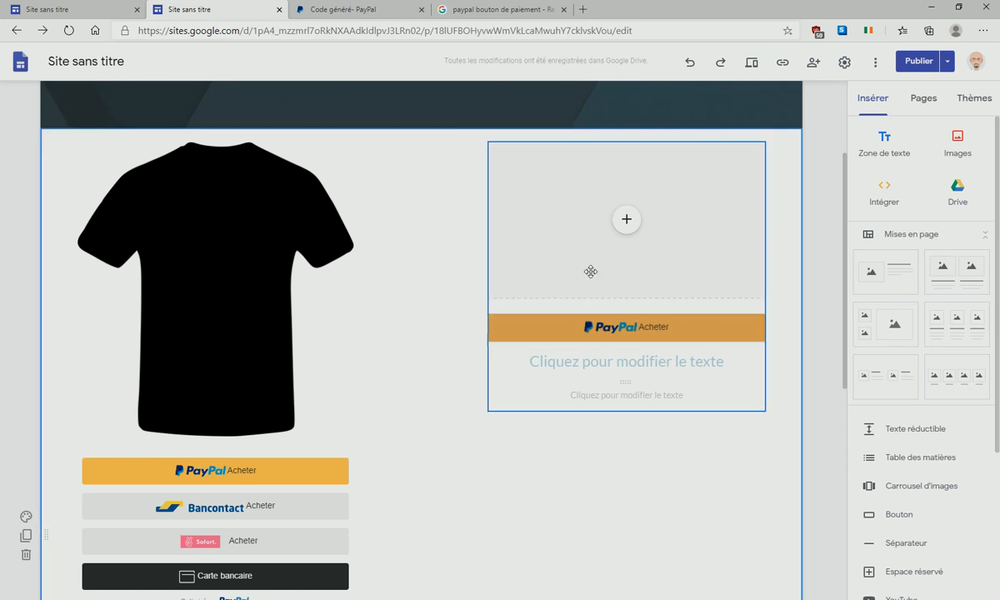
click(626, 219)
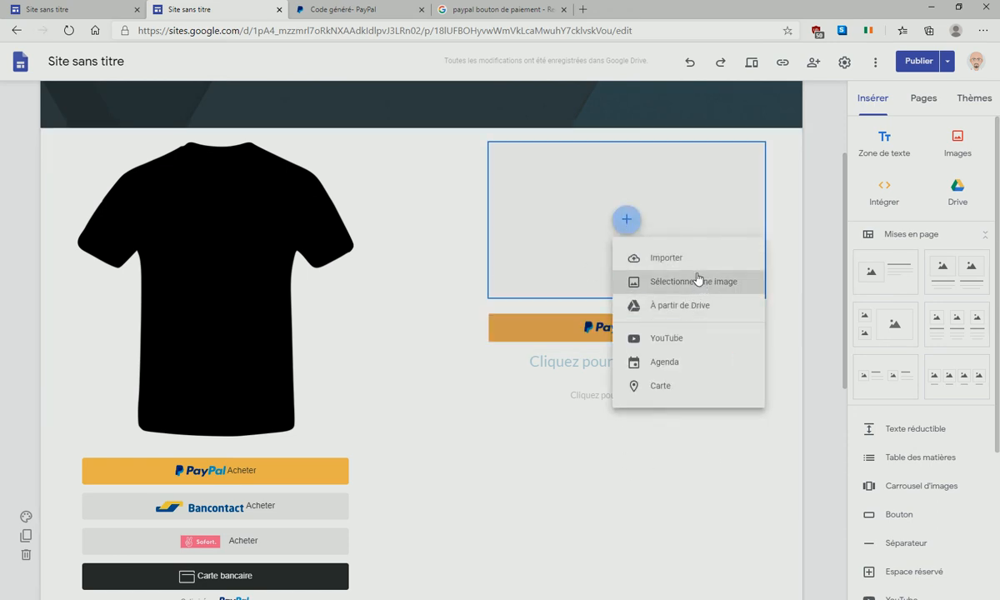
- Search Google images for 'tshirt' to fill the empty right-column placeholder
click(684, 258)
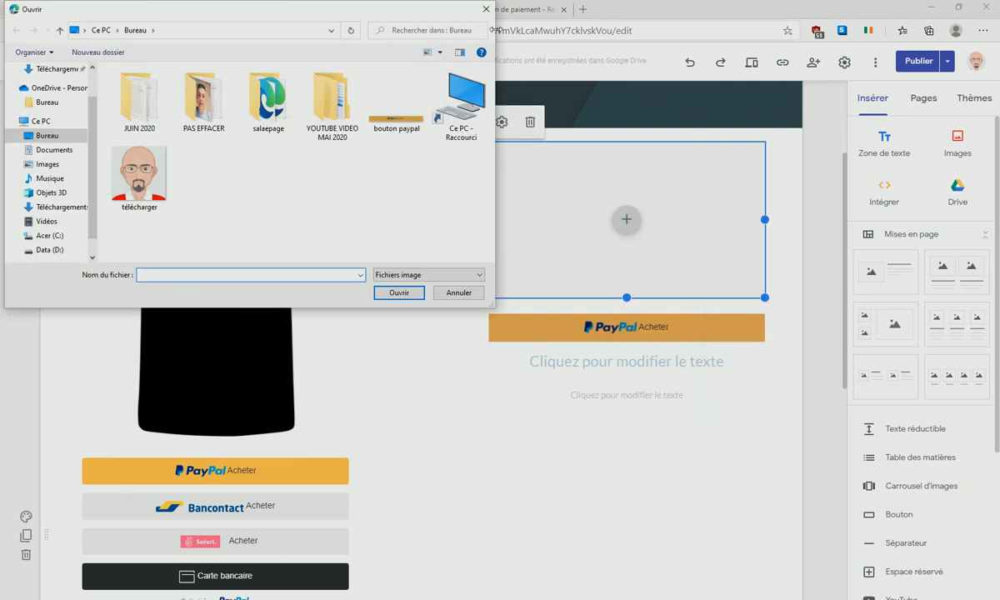
click(457, 9)
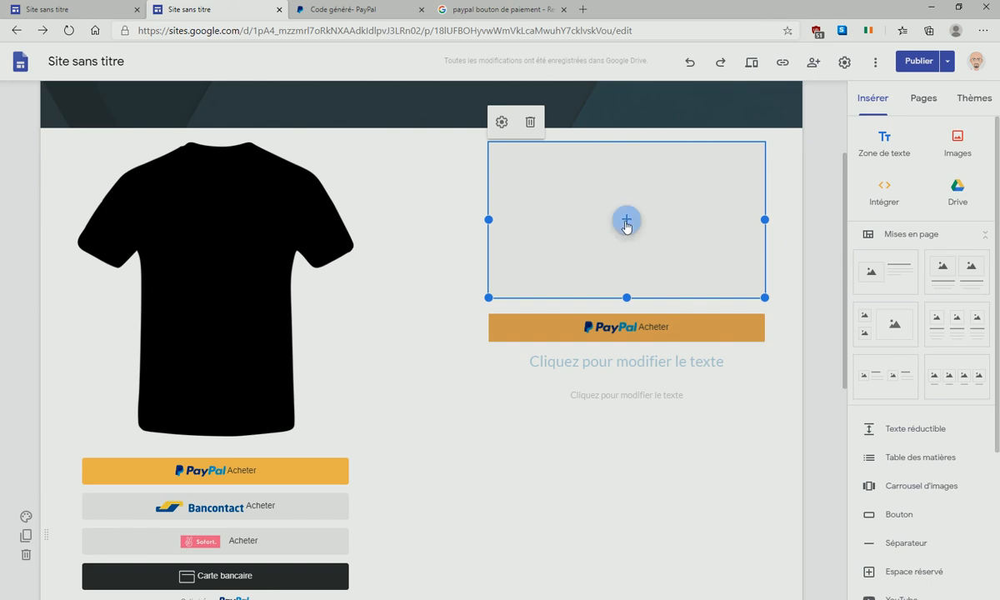
click(626, 220)
click(682, 281)
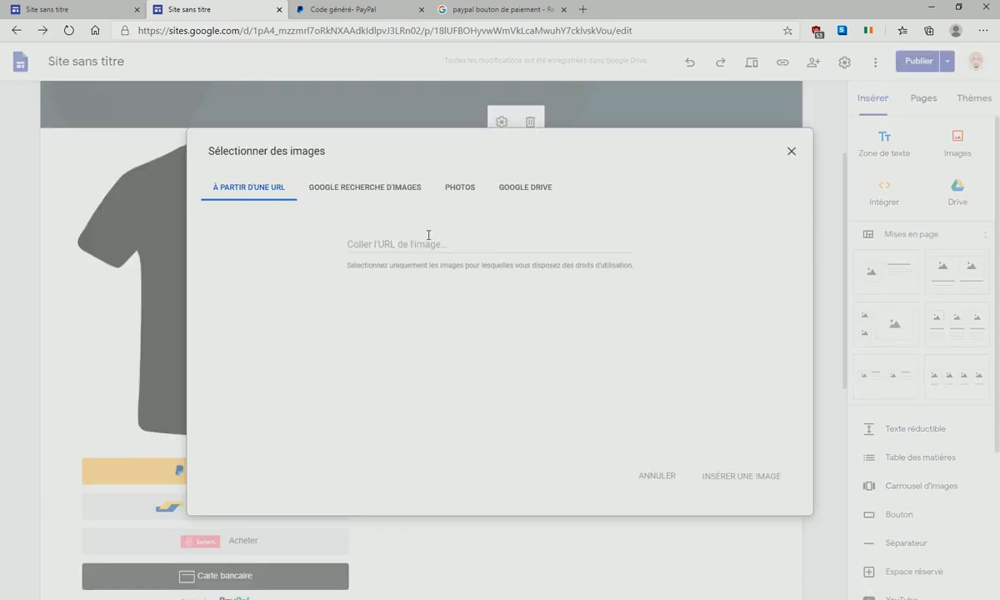
click(377, 185)
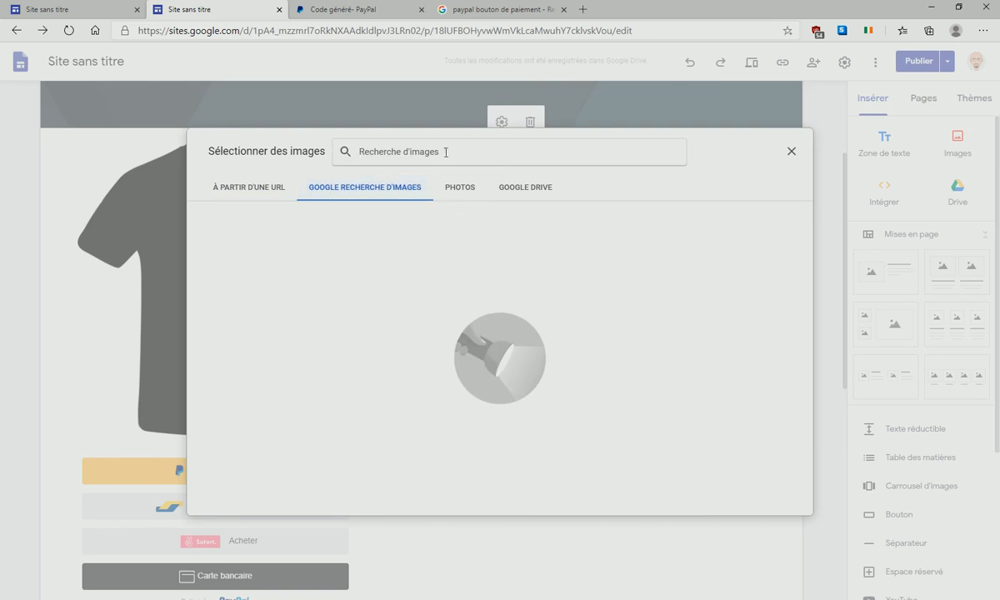
text(ts)
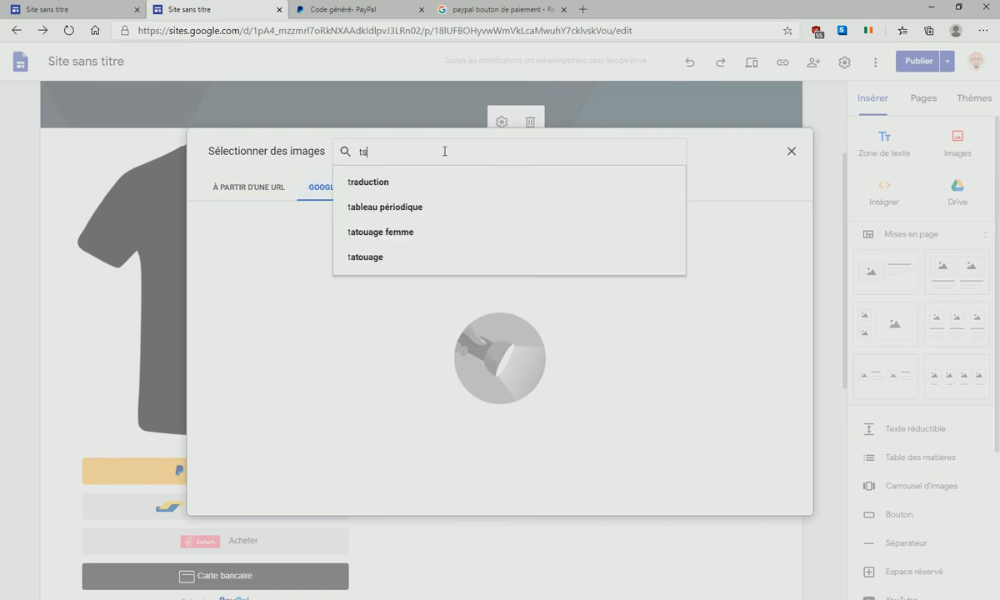
text(hirt)
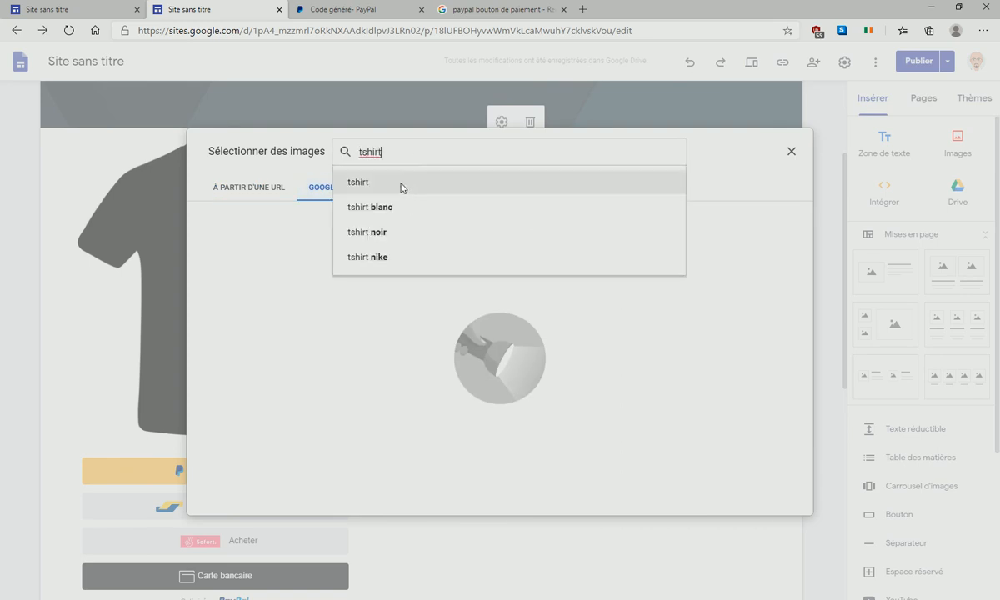
click(401, 183)
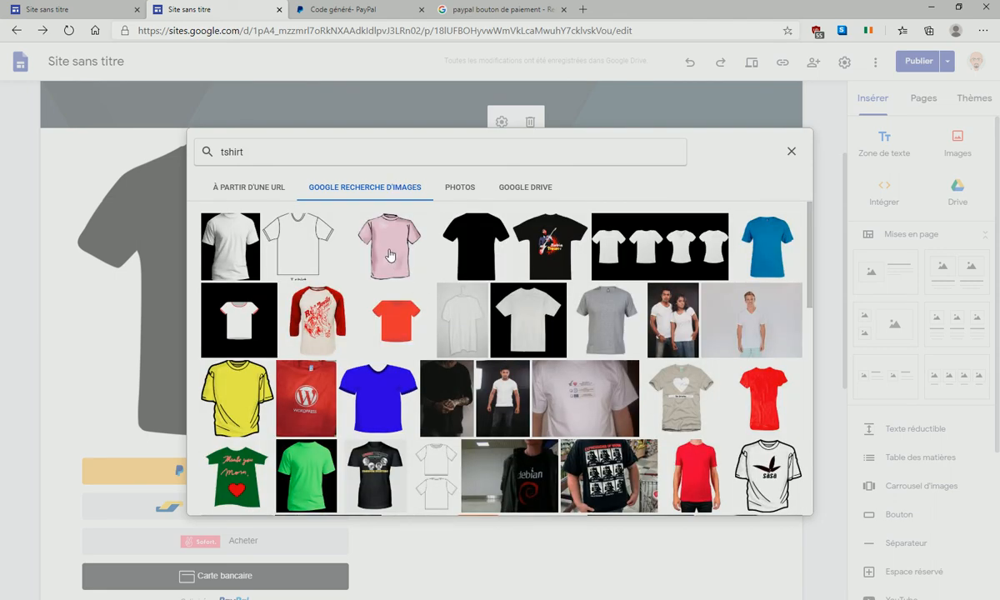
- Insert the pink t-shirt picture, stretch it taller, and begin publishing
click(389, 256)
click(782, 500)
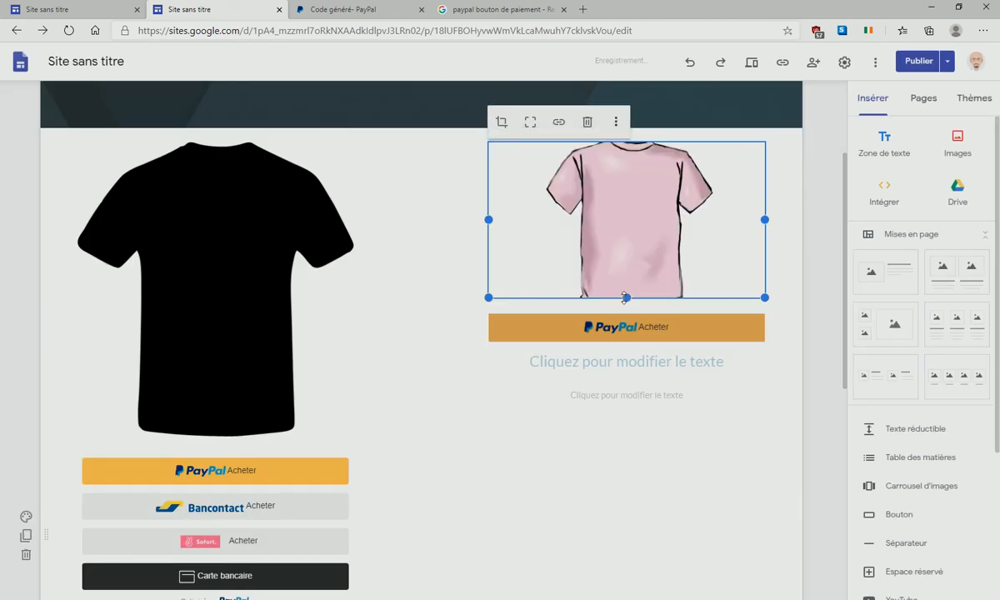
drag(632, 333, 640, 434)
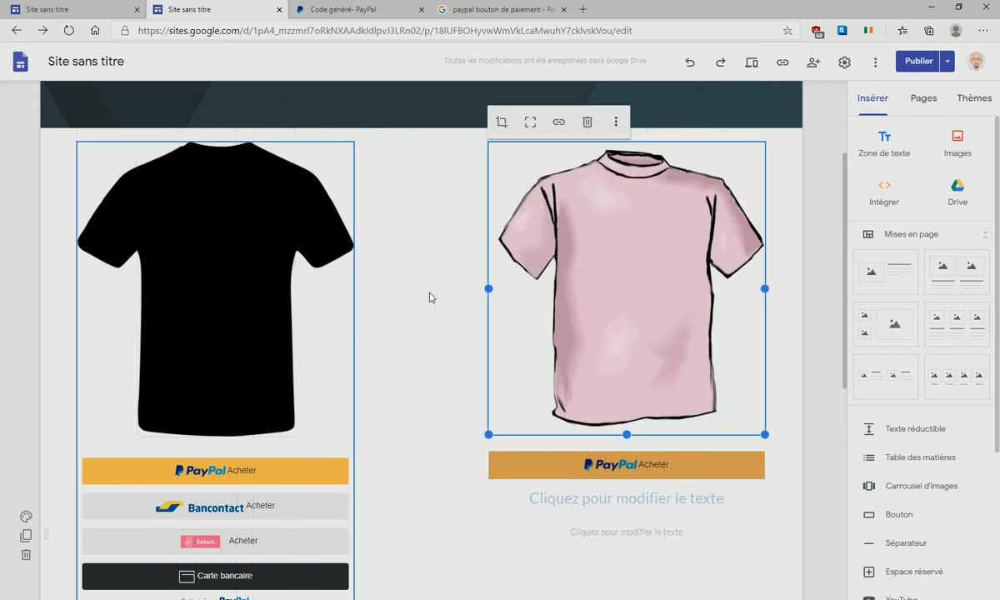
click(917, 66)
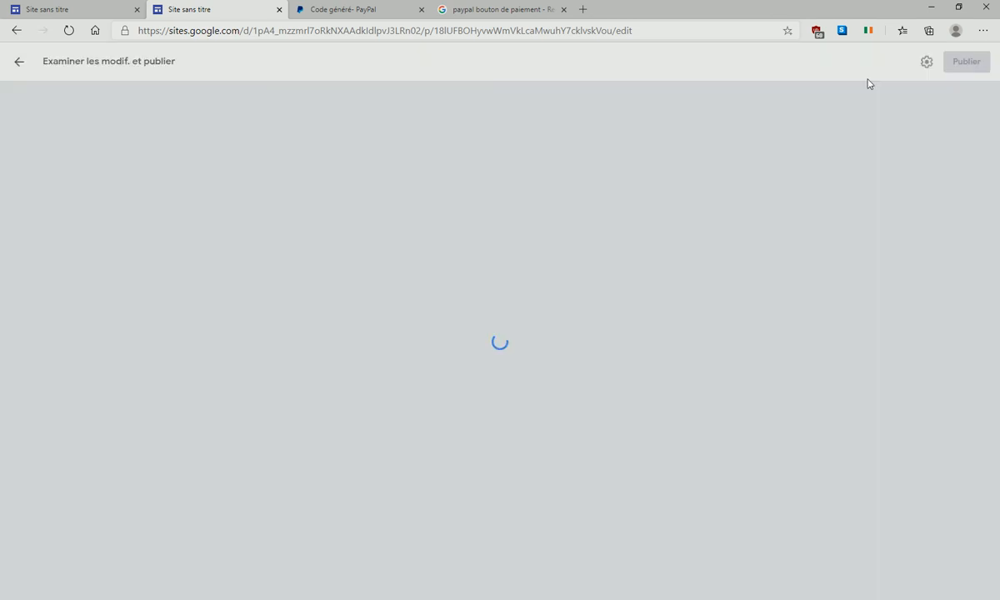
- Publish the site and view the live page, scrolling down to the PayPal buttons
click(966, 63)
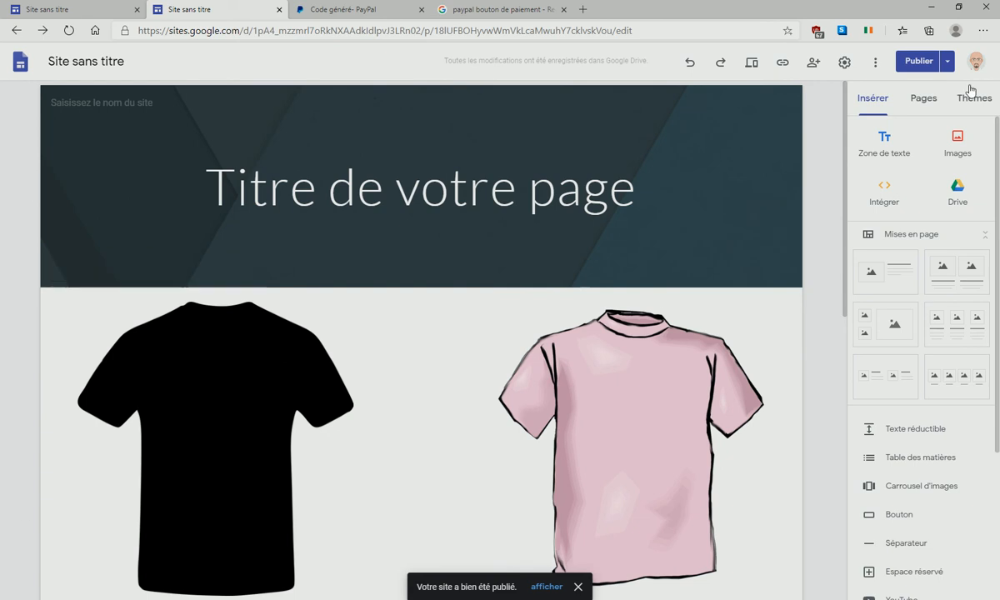
click(947, 62)
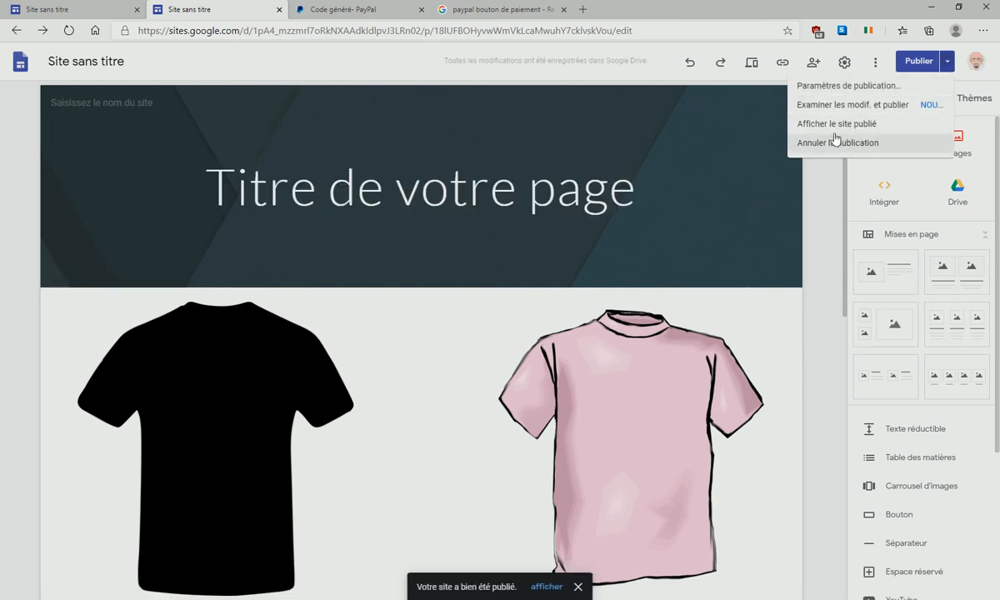
click(838, 125)
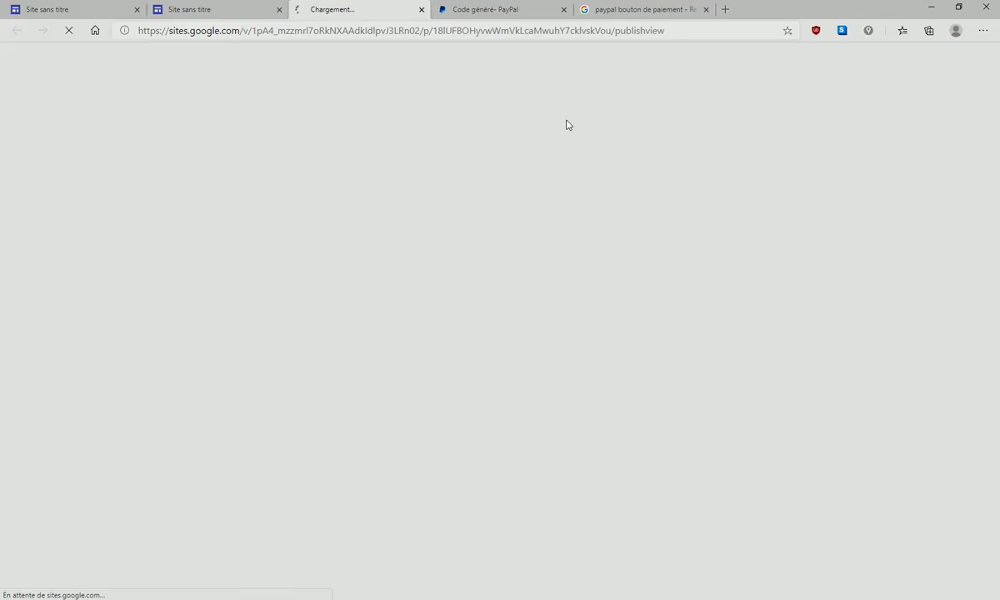
scroll(525, 239, down, 5)
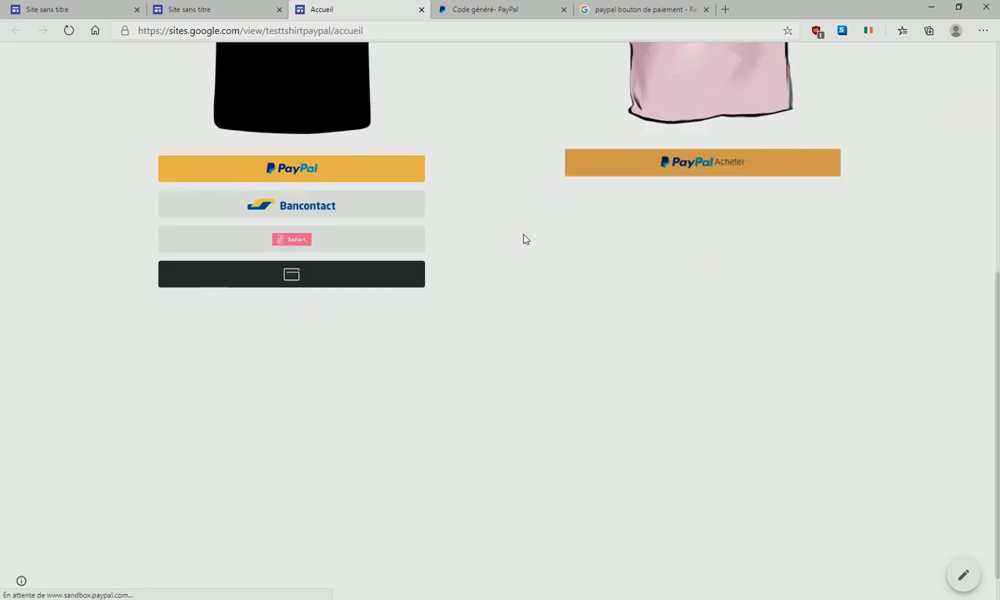
- Test the pink shirt's PayPal button, confirming a 10,00 EUR tshirt checkout, then return to the button code
click(731, 167)
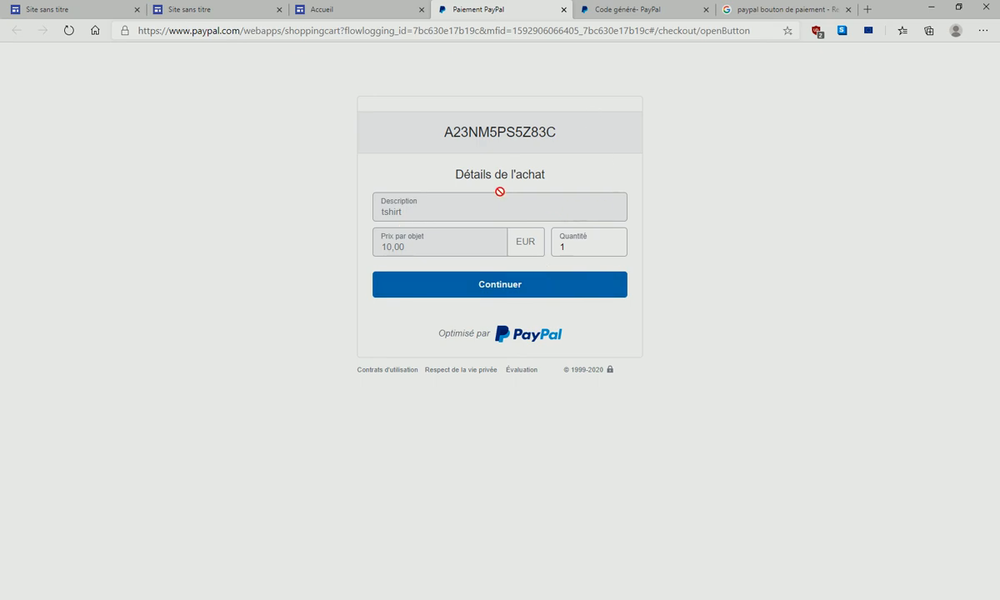
click(375, 12)
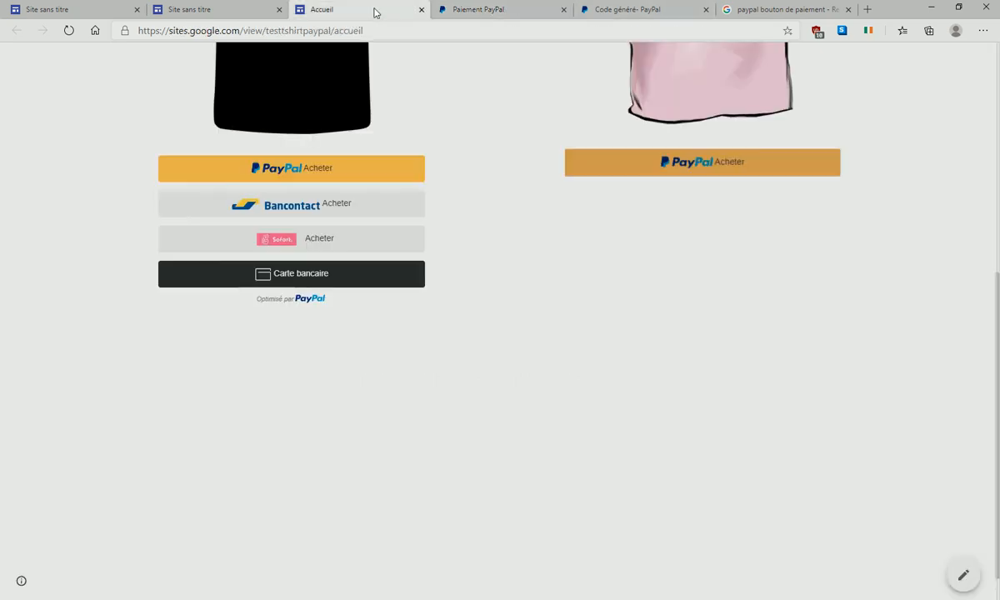
click(479, 11)
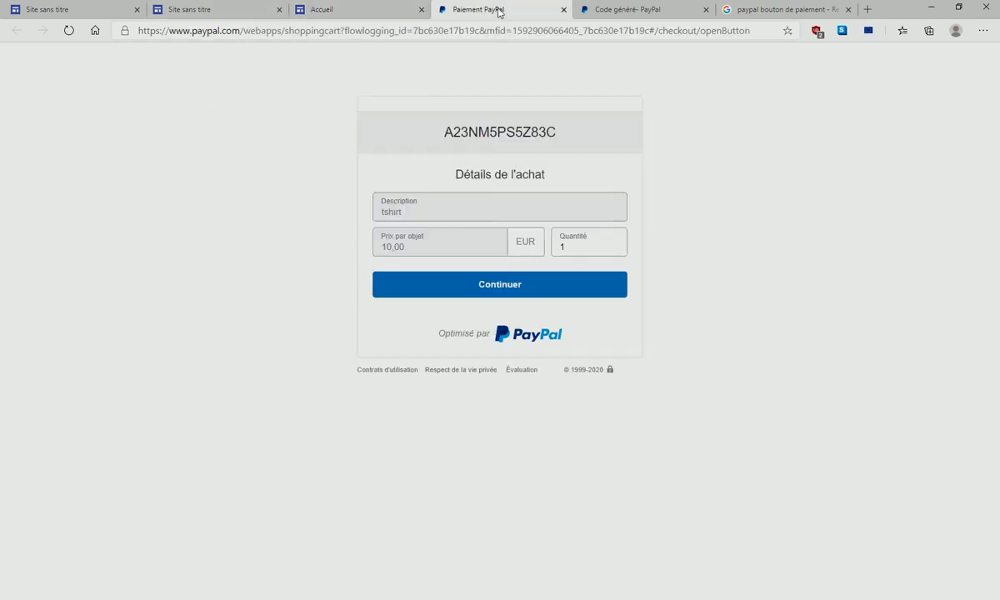
click(621, 8)
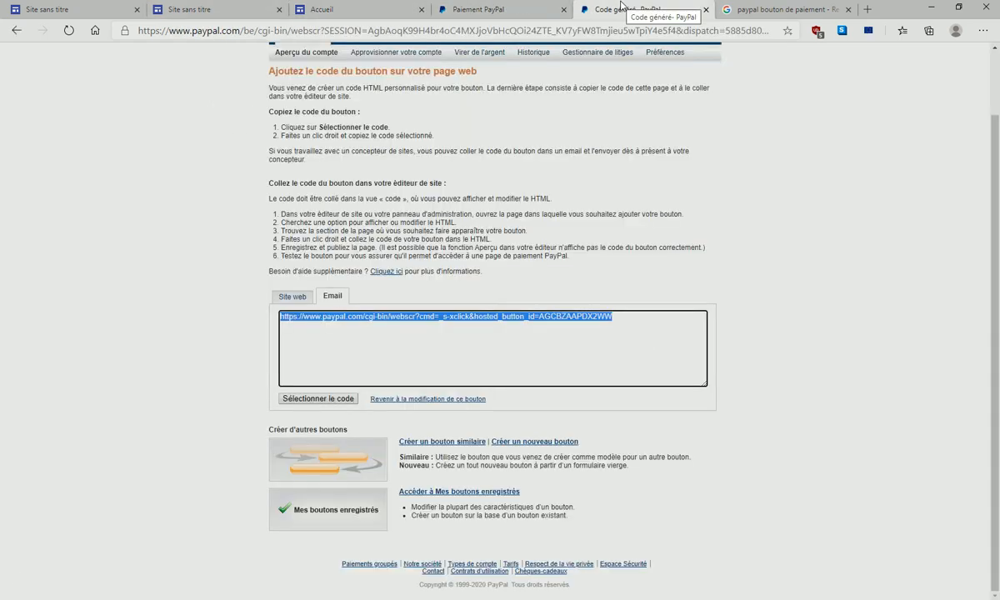
- Go back to PayPal's button type chooser and look at the add-to-cart button form
right_click(16, 35)
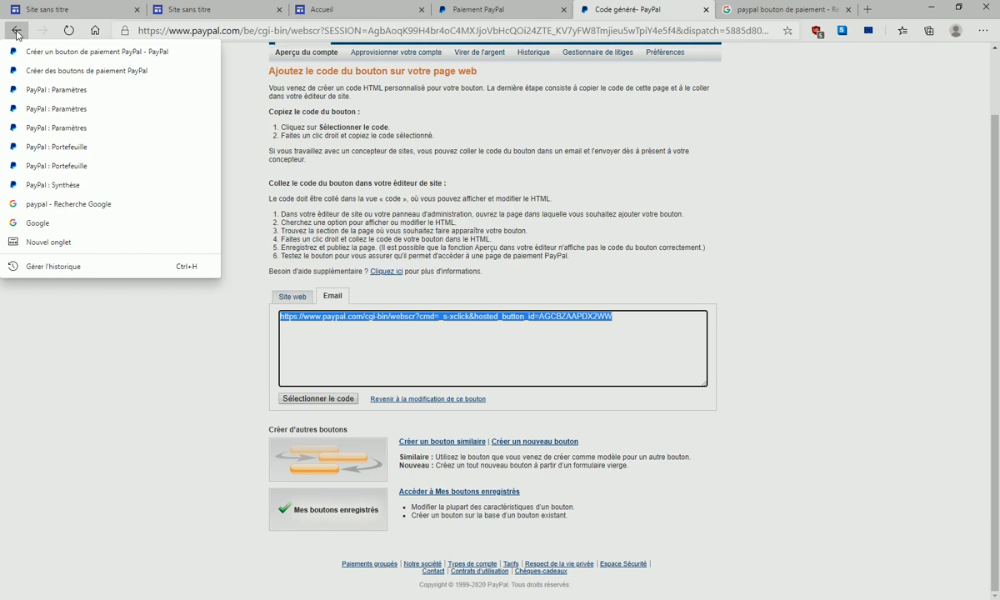
click(17, 33)
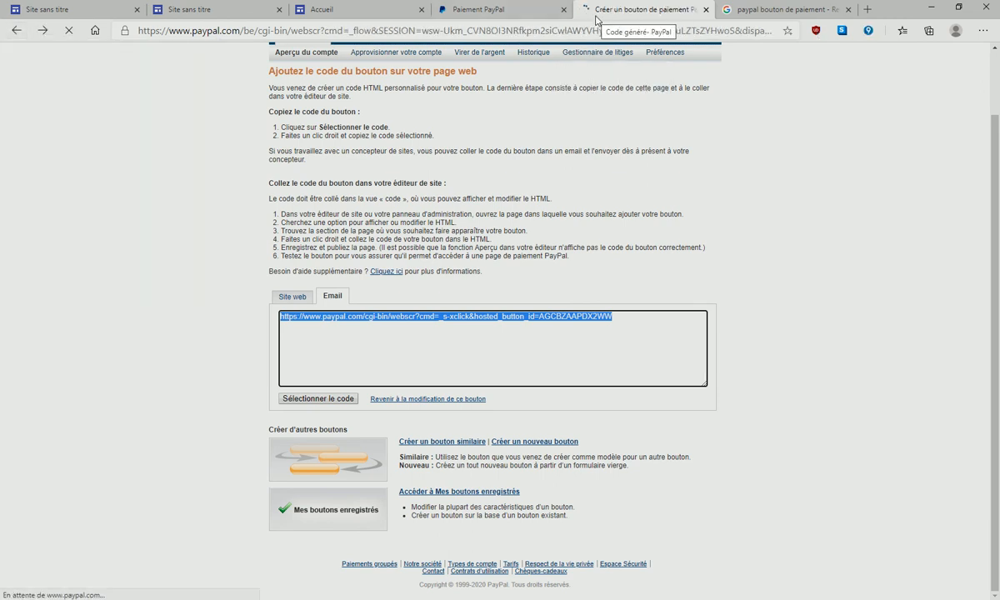
click(17, 32)
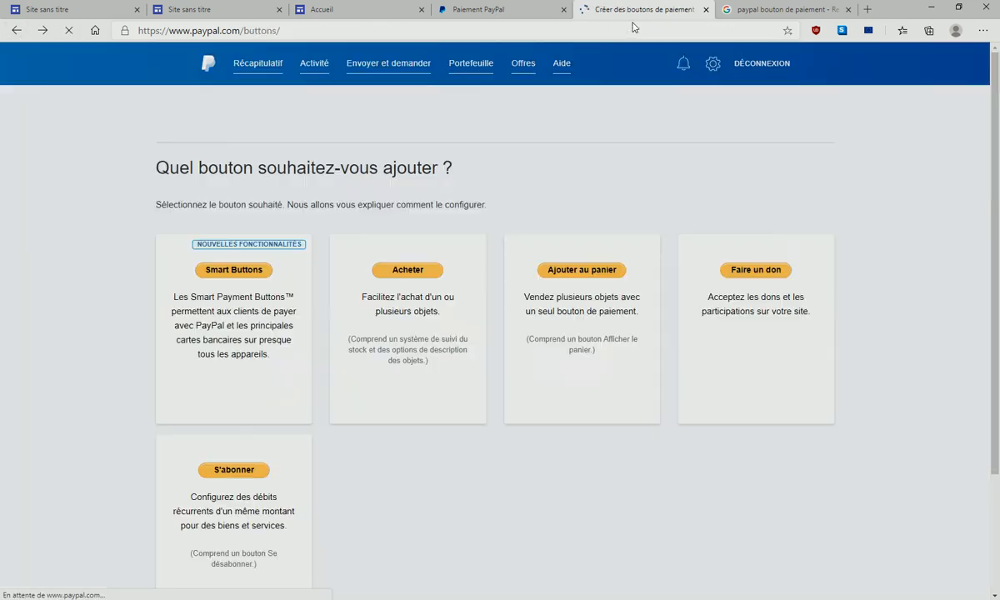
click(593, 275)
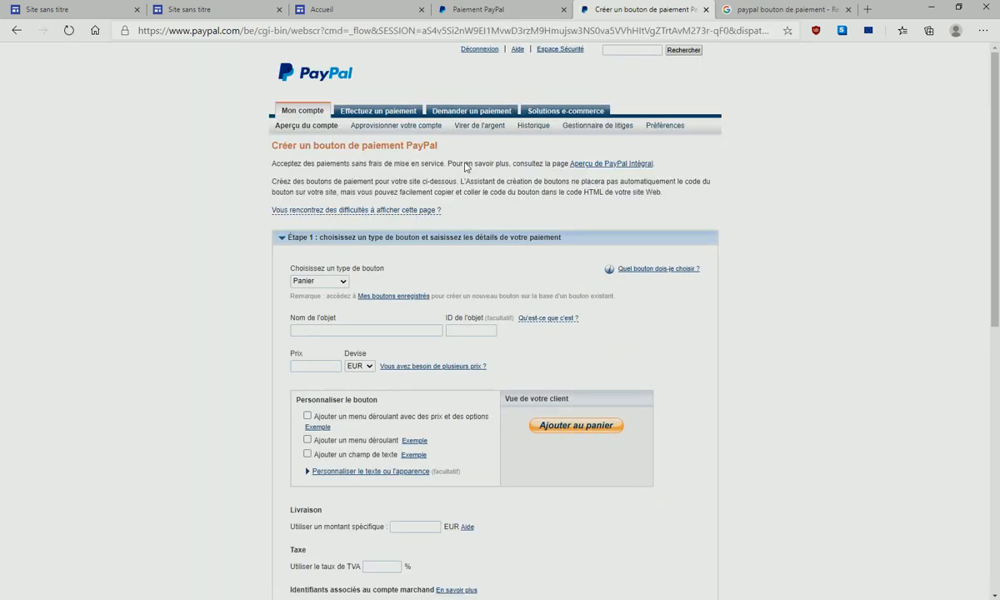
click(342, 284)
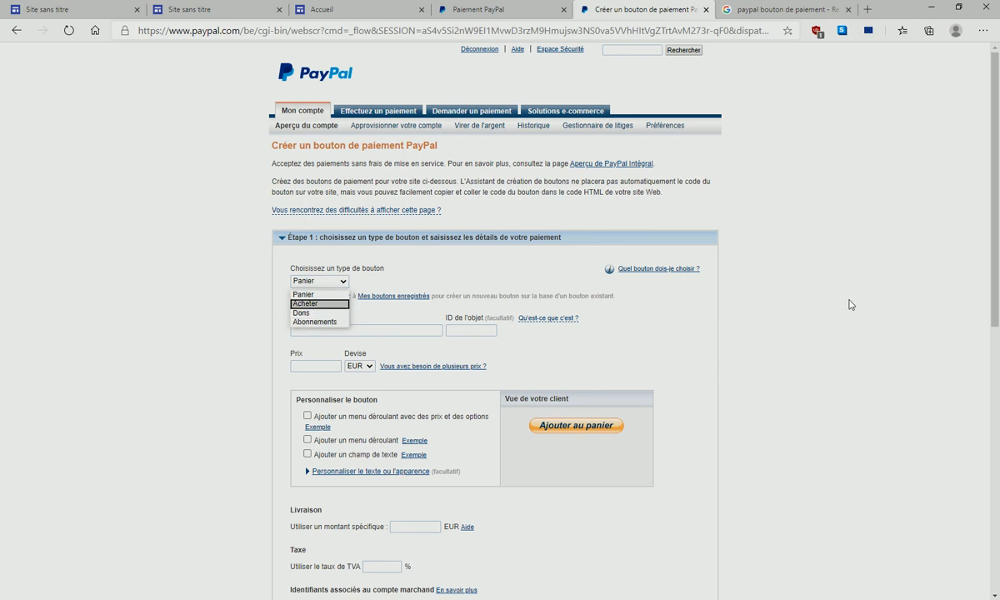
click(798, 285)
- Close the checkout test tab and preview the subscription button form before returning to the button list
click(498, 12)
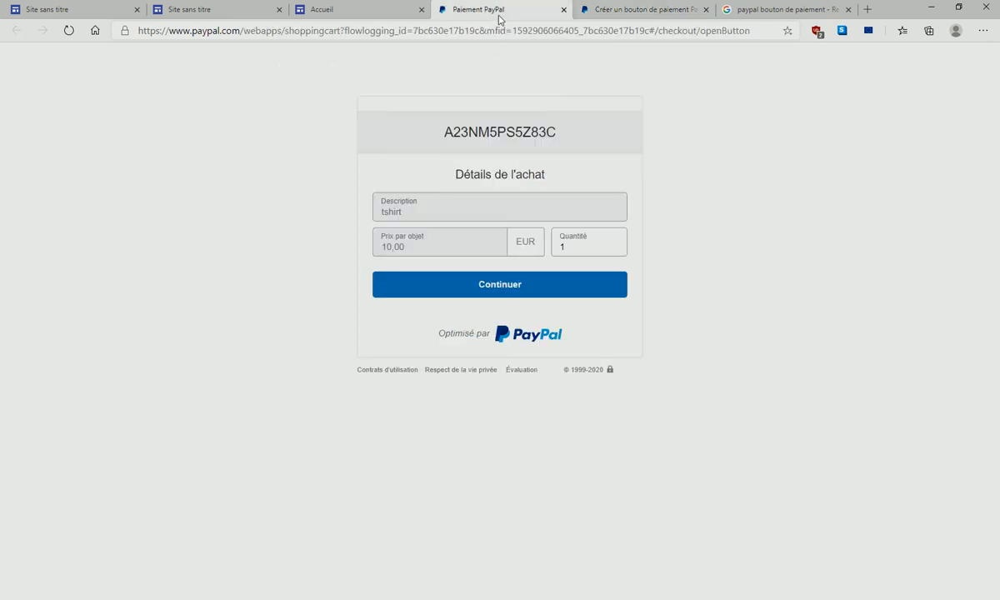
click(564, 10)
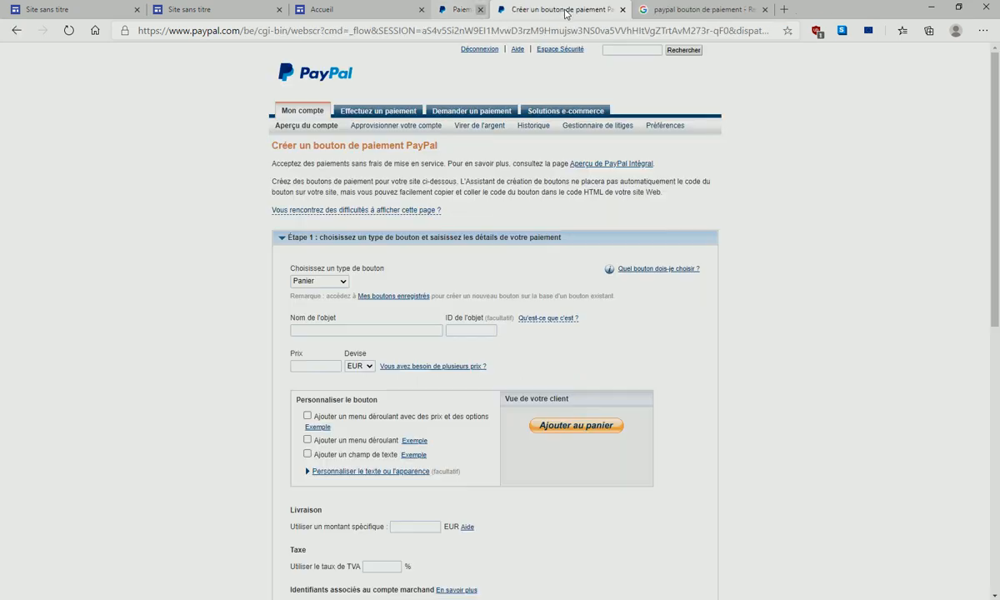
click(15, 33)
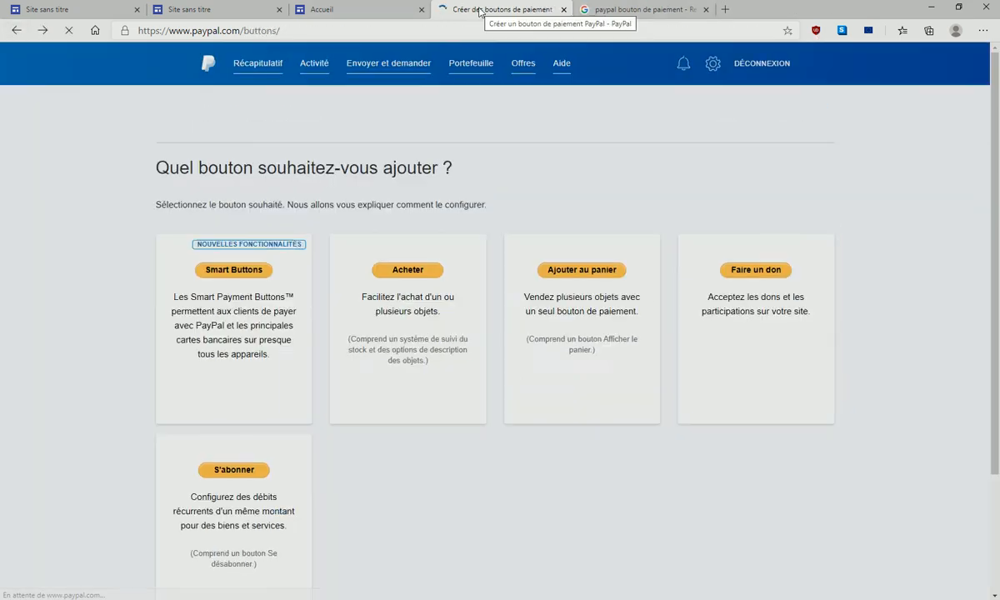
scroll(480, 342, down, 1)
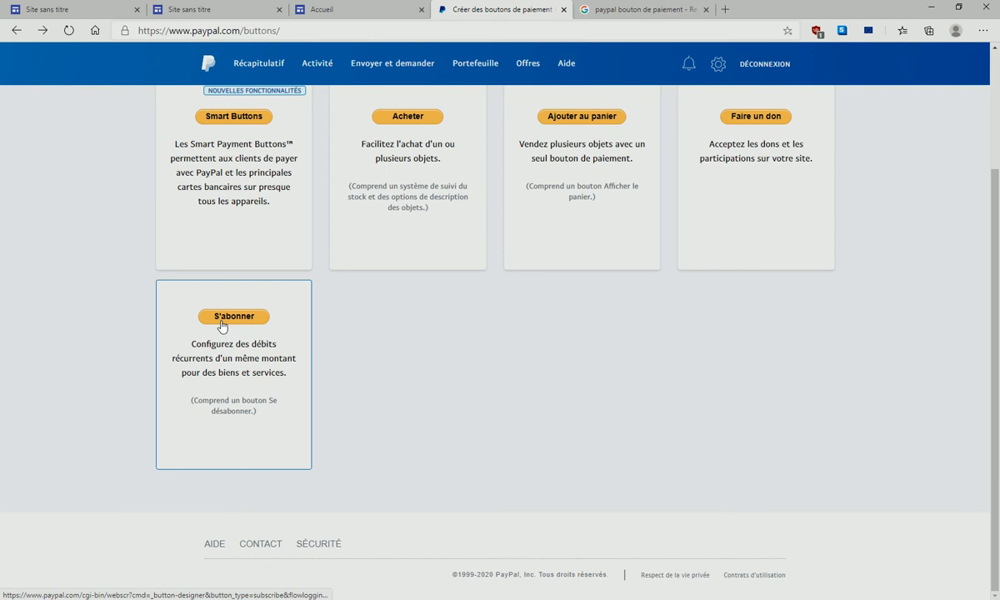
click(232, 319)
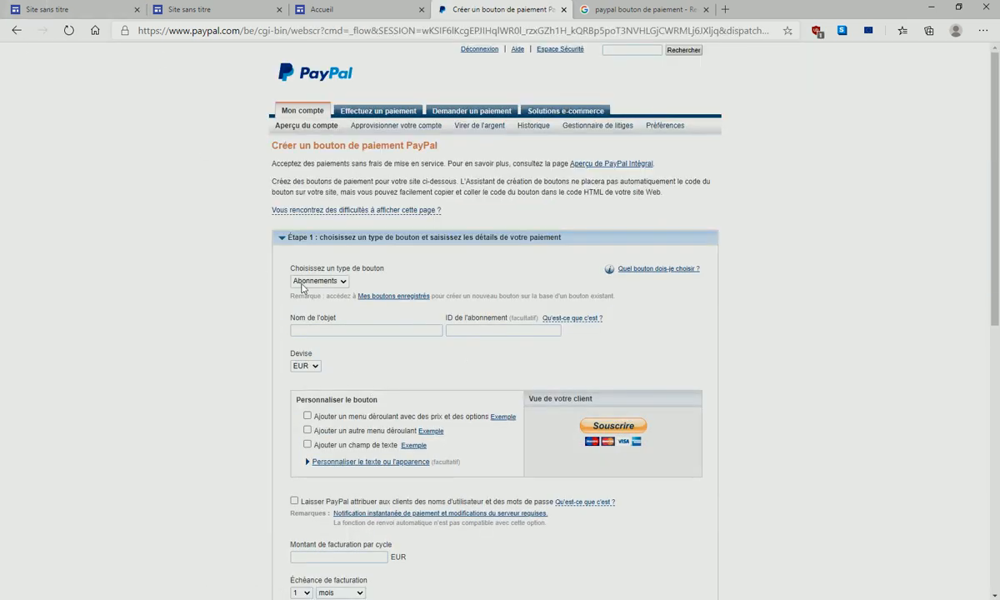
click(16, 30)
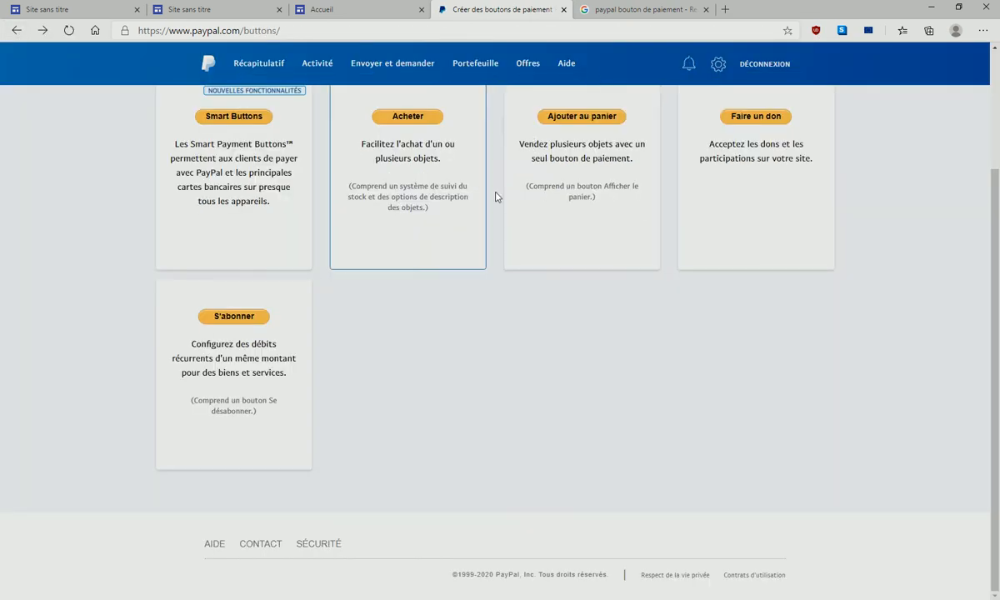
scroll(601, 224, up, 3)
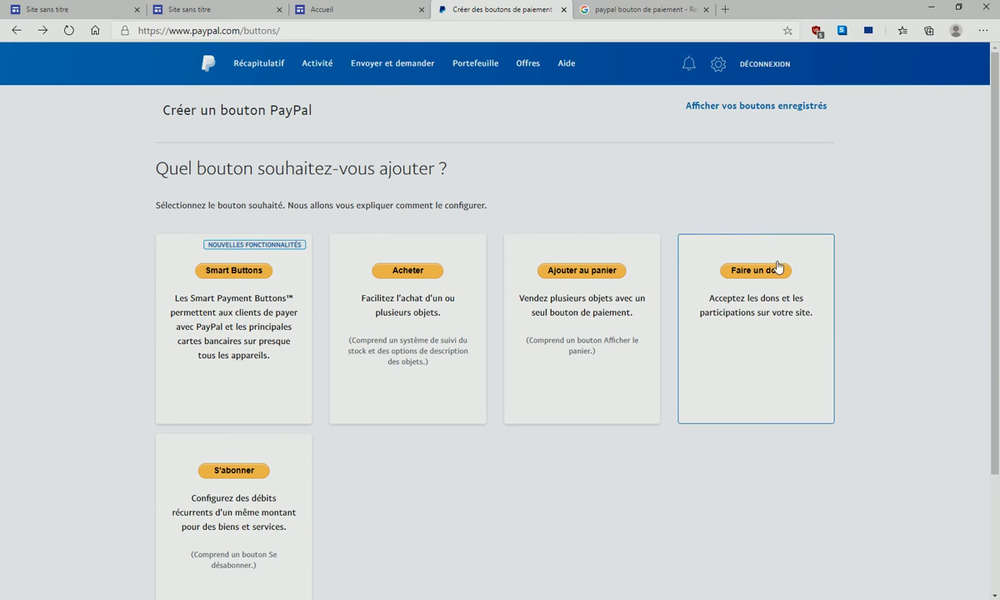
- Search Google Images for 'bouton paypal' in a new tab
click(726, 10)
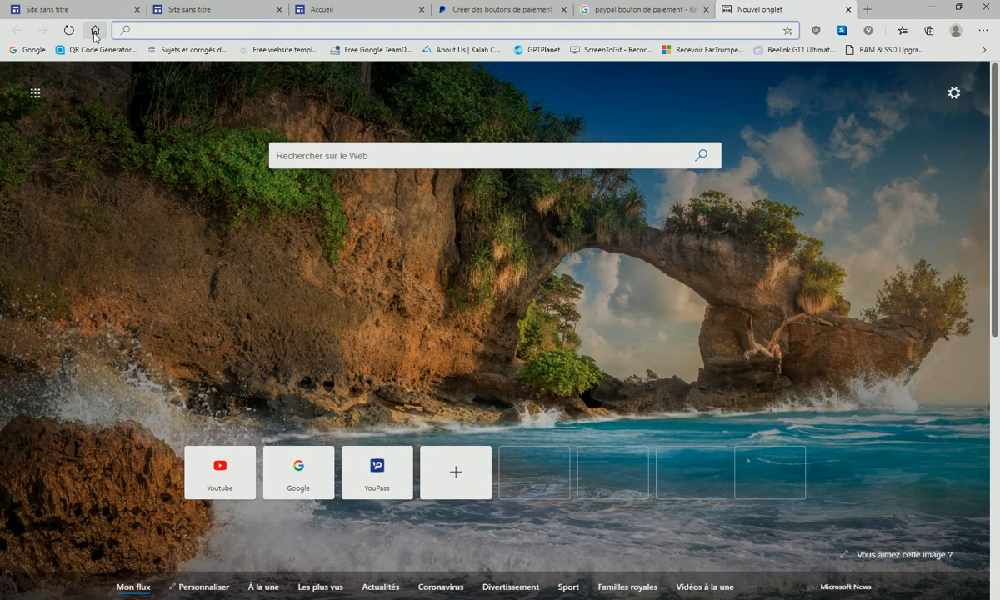
click(95, 31)
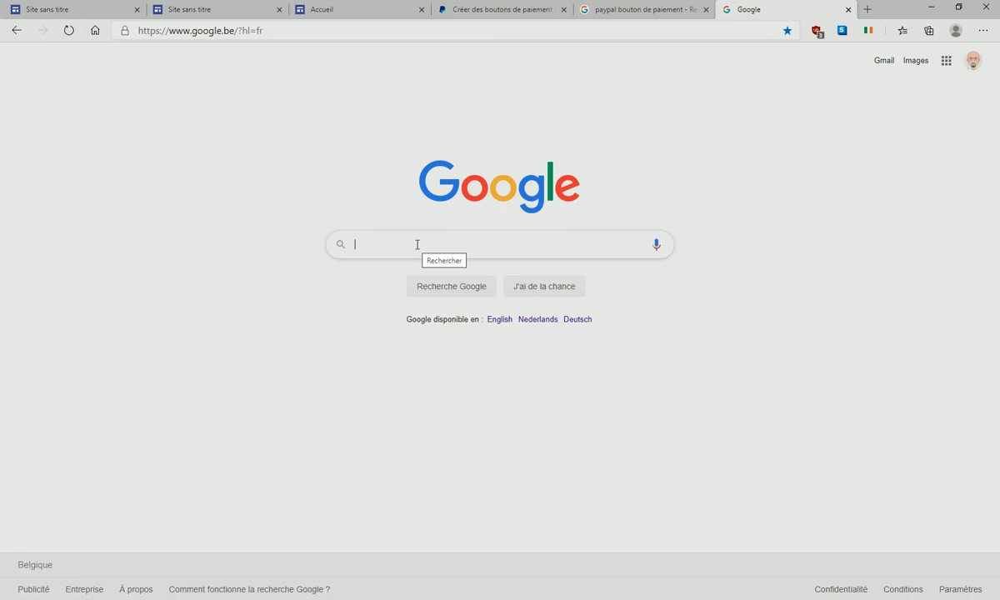
text(bouton pa)
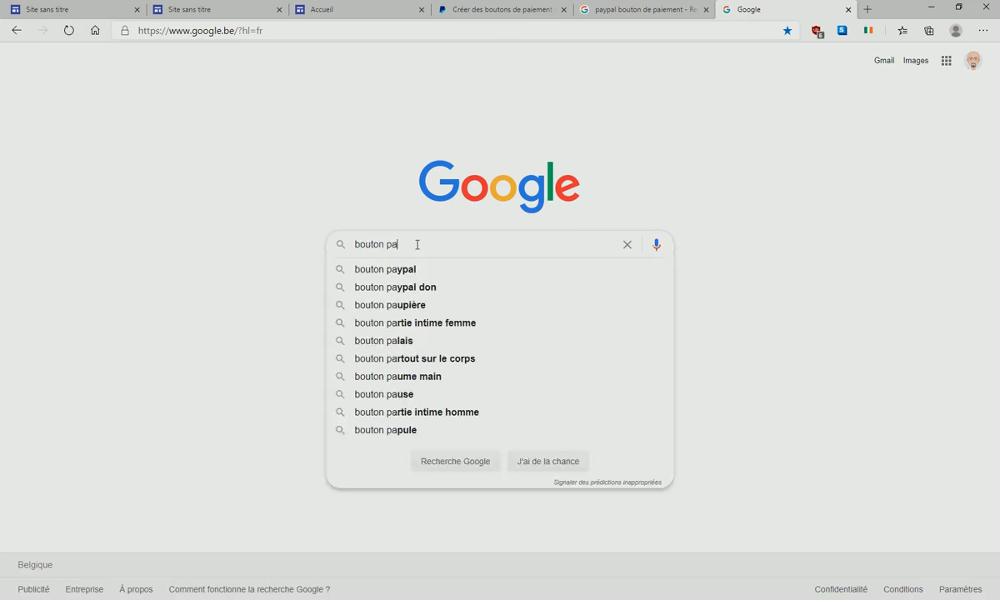
text(ypal gra)
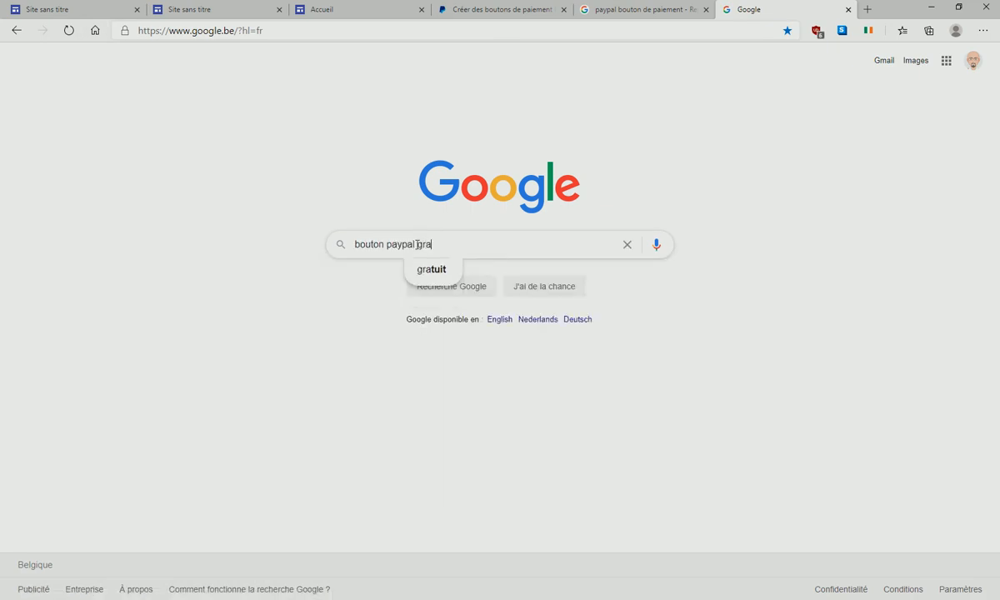
text(tuit a utiliser)
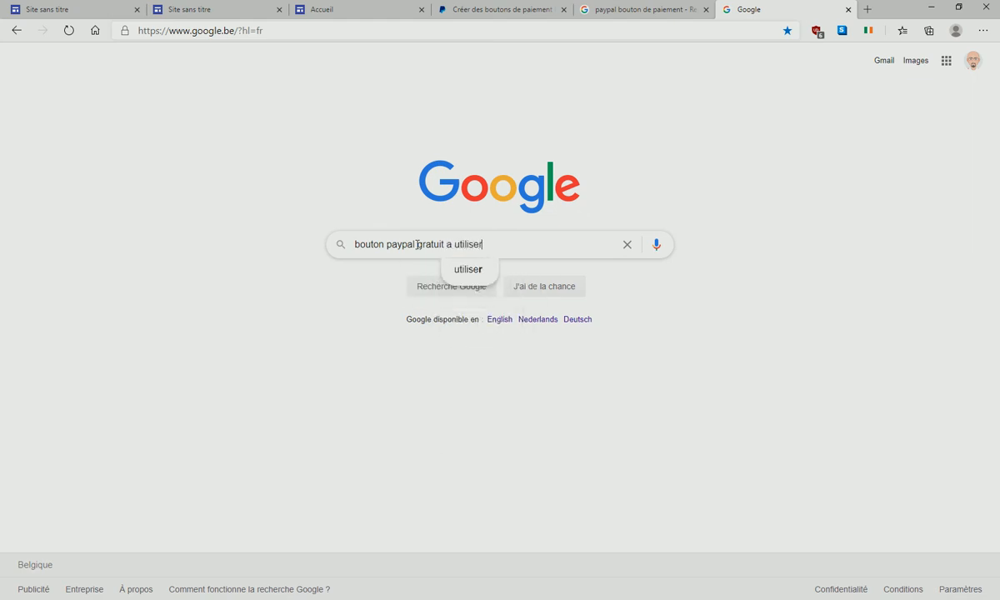
key(Return)
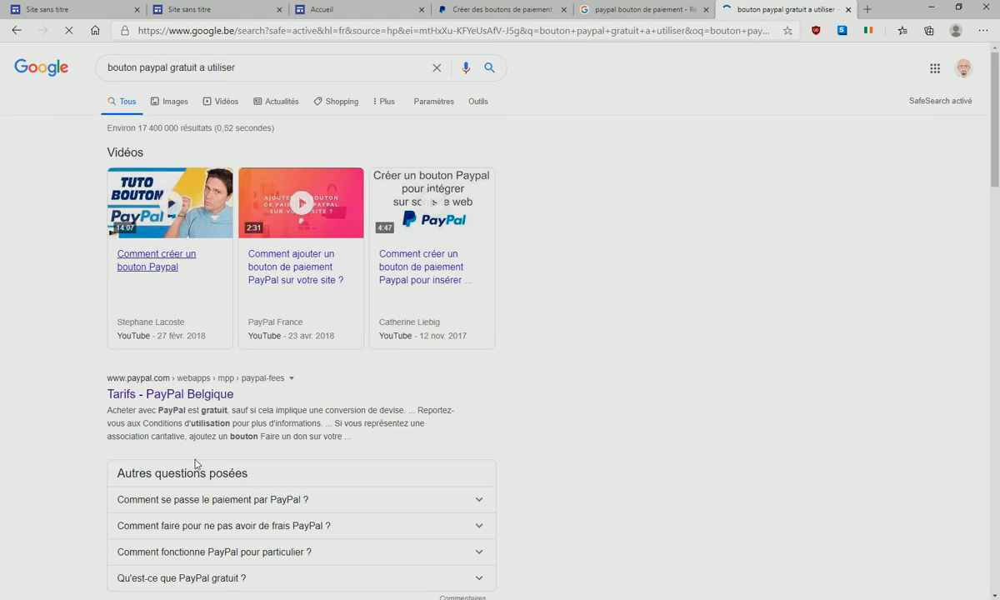
click(164, 101)
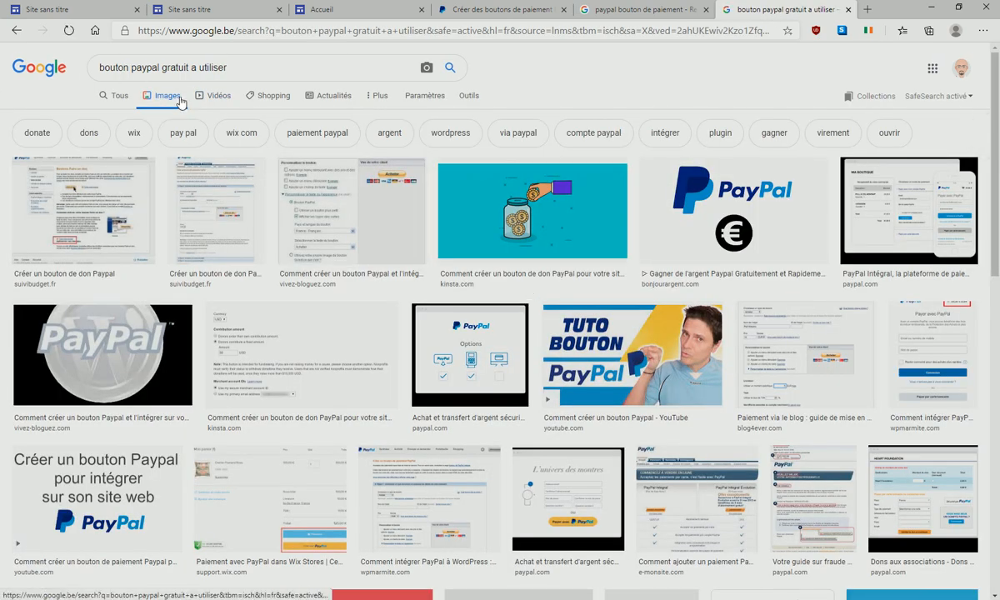
drag(161, 68, 288, 67)
key(BackSpace)
key(Return)
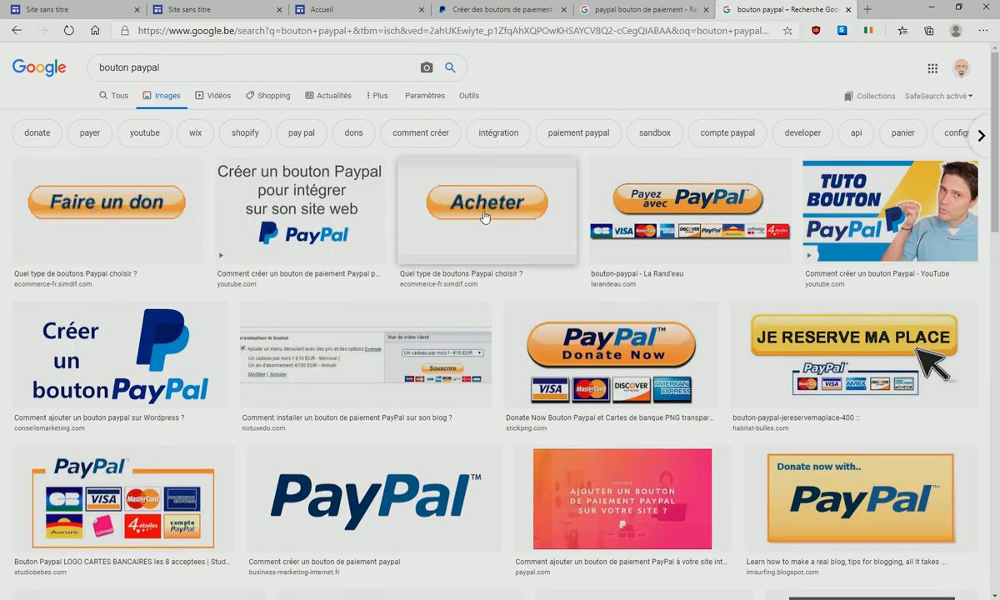
scroll(603, 339, down, 2)
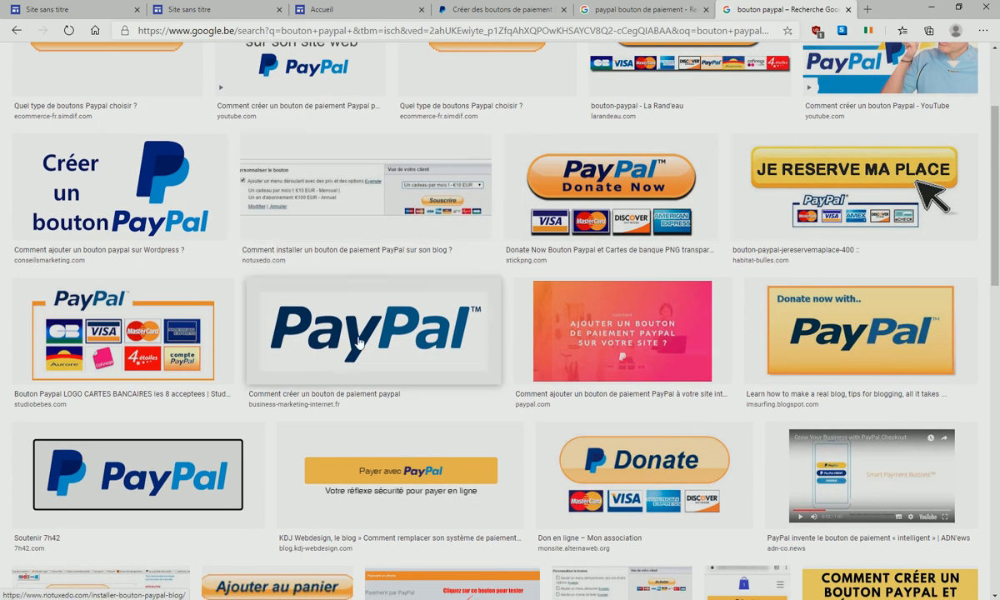
scroll(358, 342, down, 3)
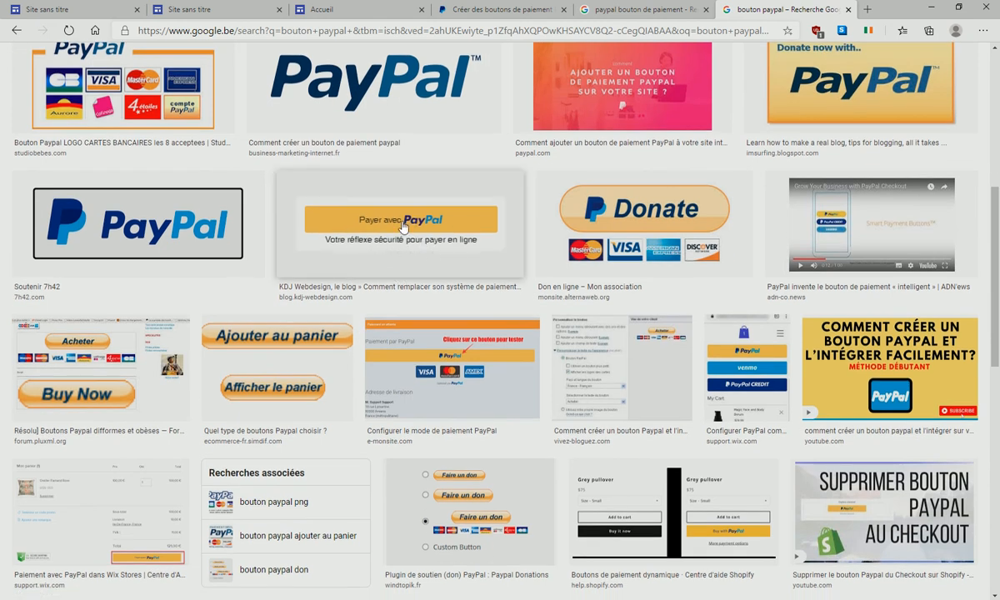
- Save the 'Payer avec PayPal' image to the Desktop as bouton-paypal-350x90
right_click(403, 223)
click(410, 232)
click(766, 15)
right_click(499, 126)
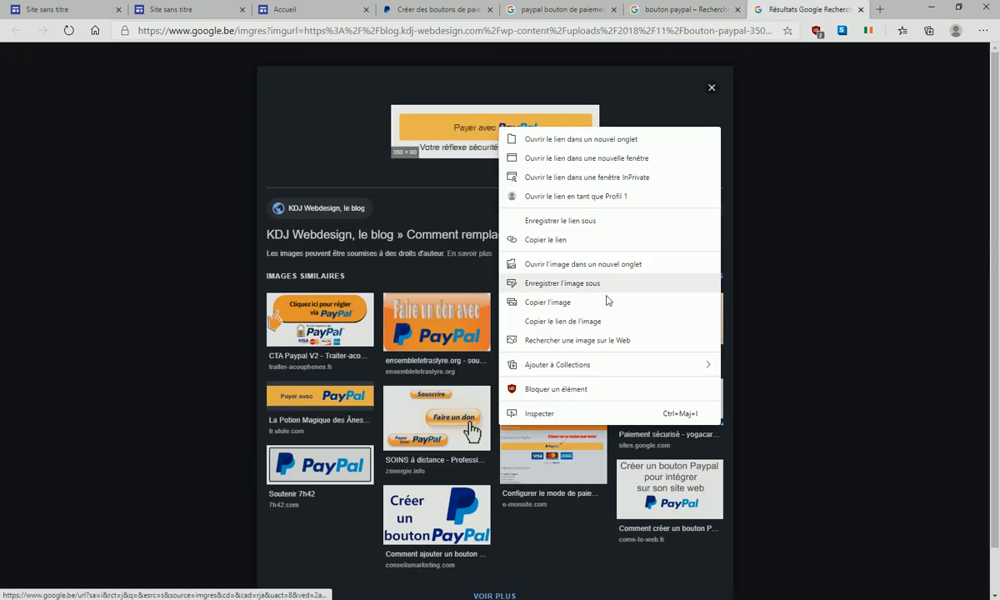
click(589, 284)
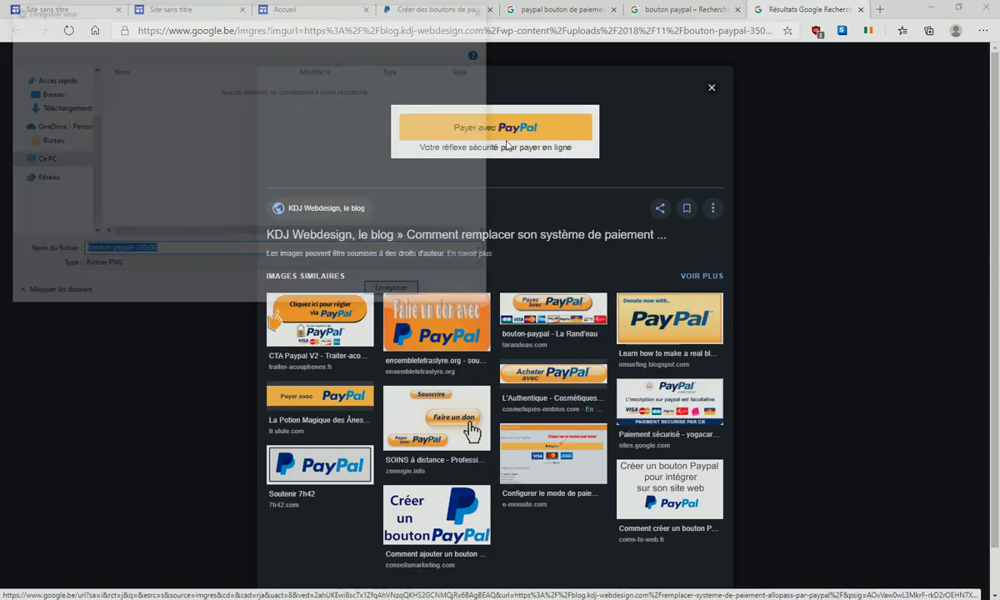
click(117, 30)
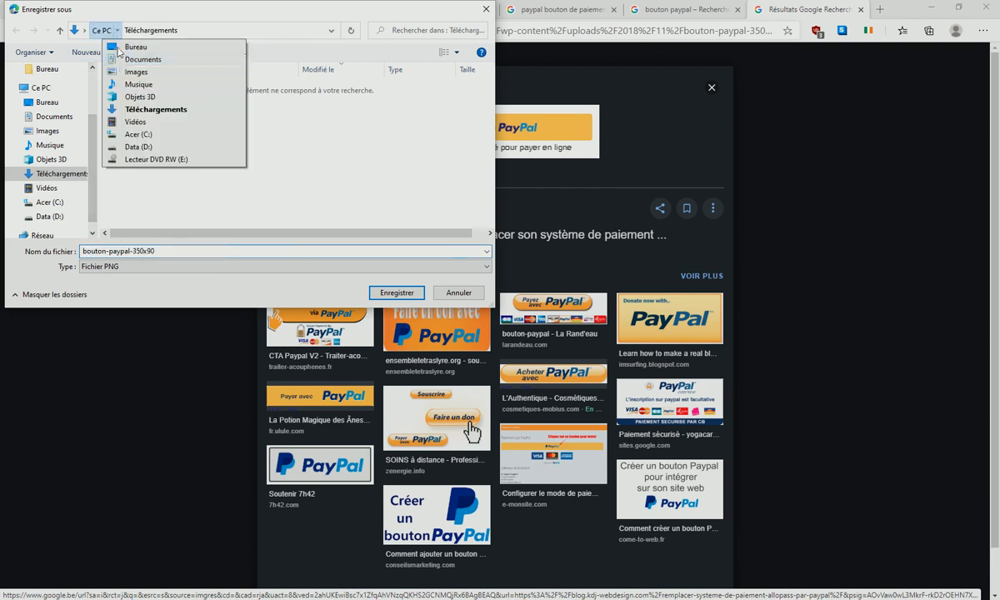
click(130, 47)
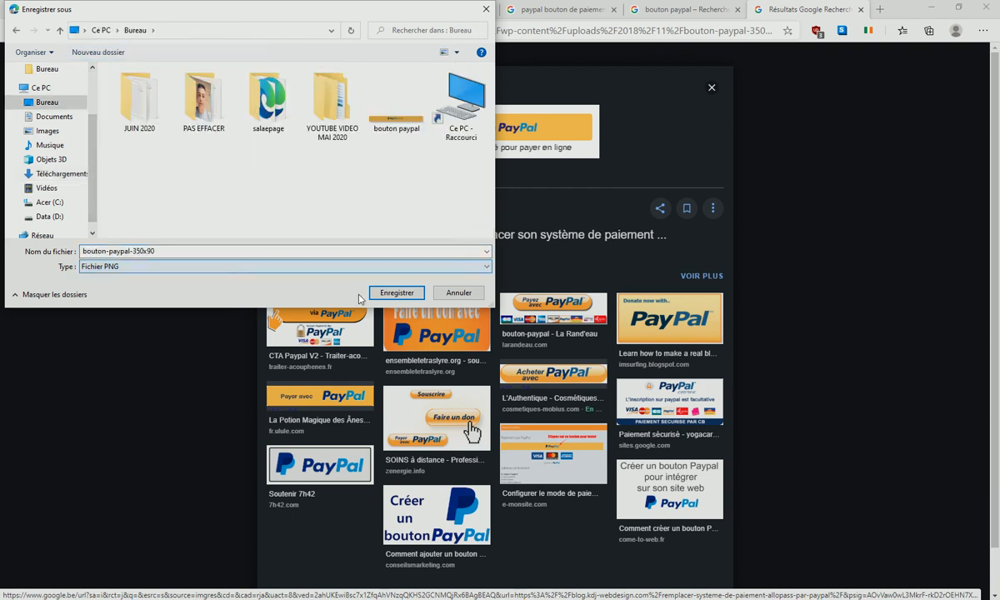
click(385, 296)
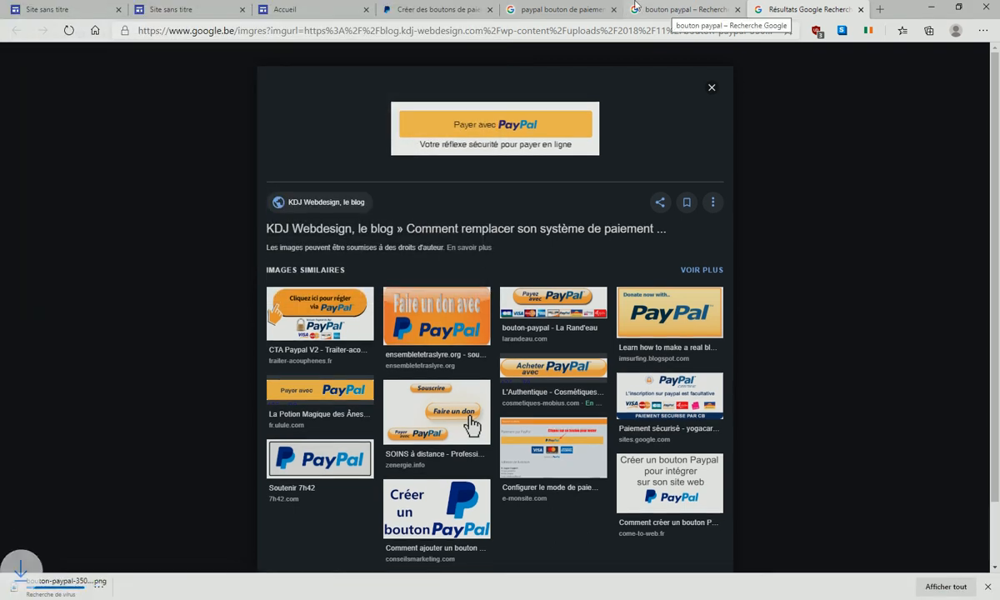
- Upload the bouton-paypal-350x90 image and move it under the pink T-shirt
click(183, 10)
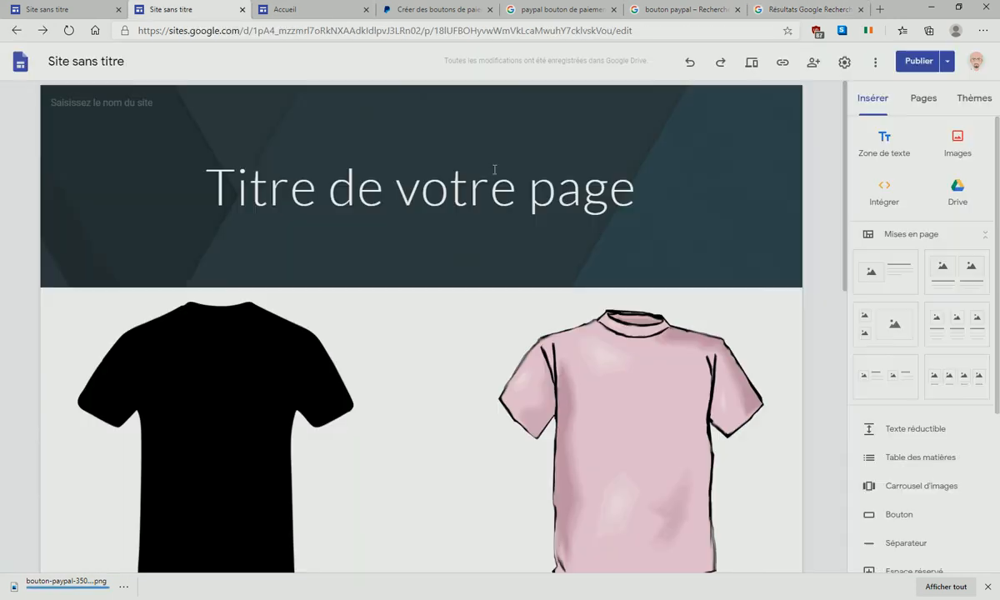
scroll(817, 312, down, 10)
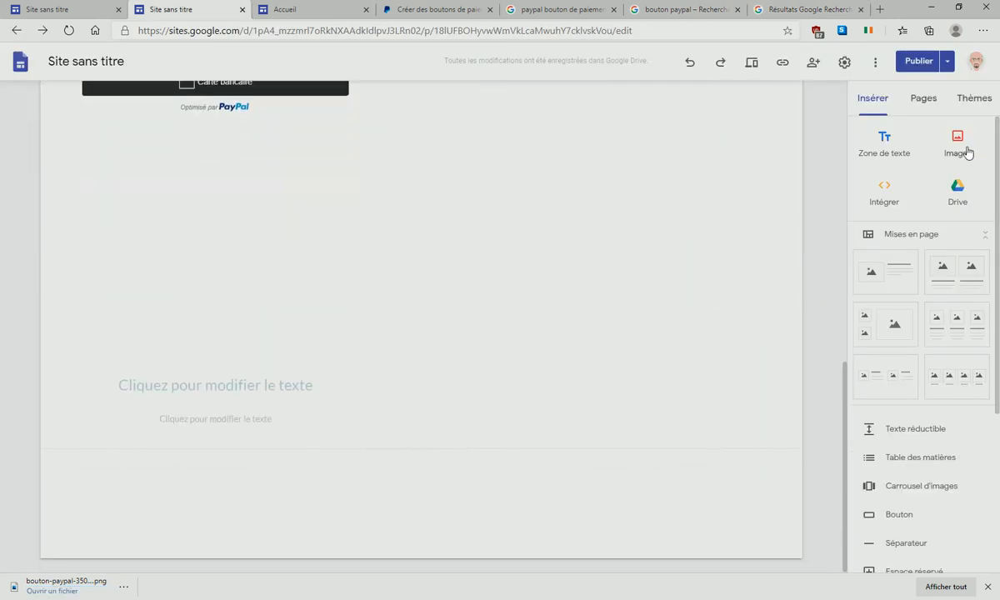
click(958, 150)
click(923, 181)
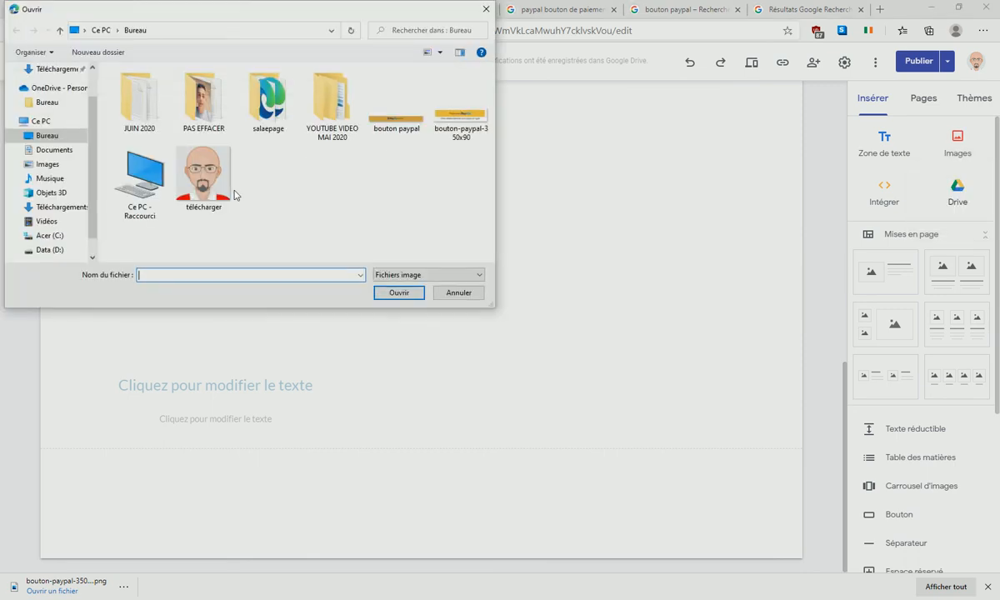
click(461, 110)
click(399, 292)
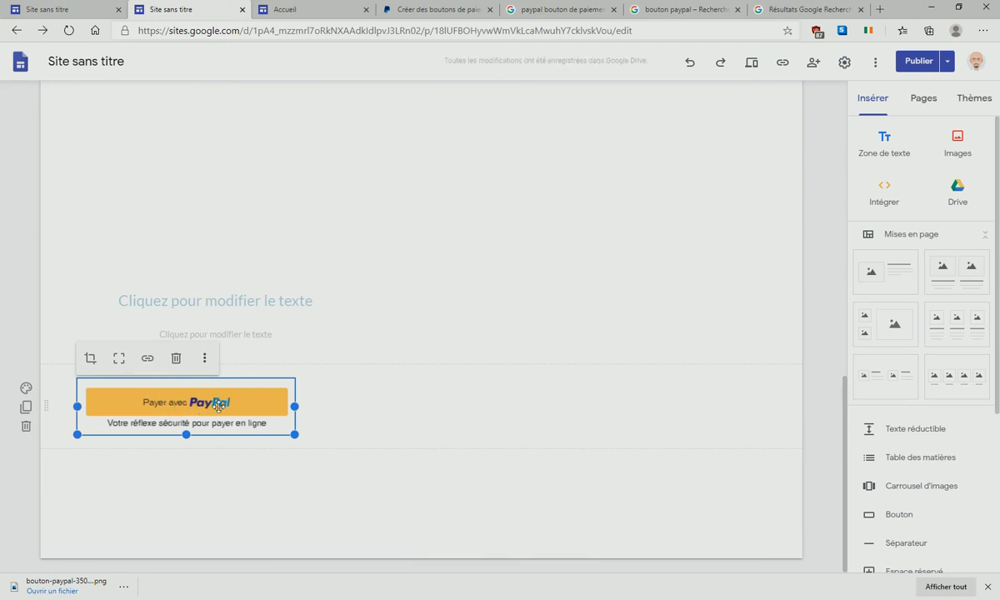
drag(173, 385, 629, 315)
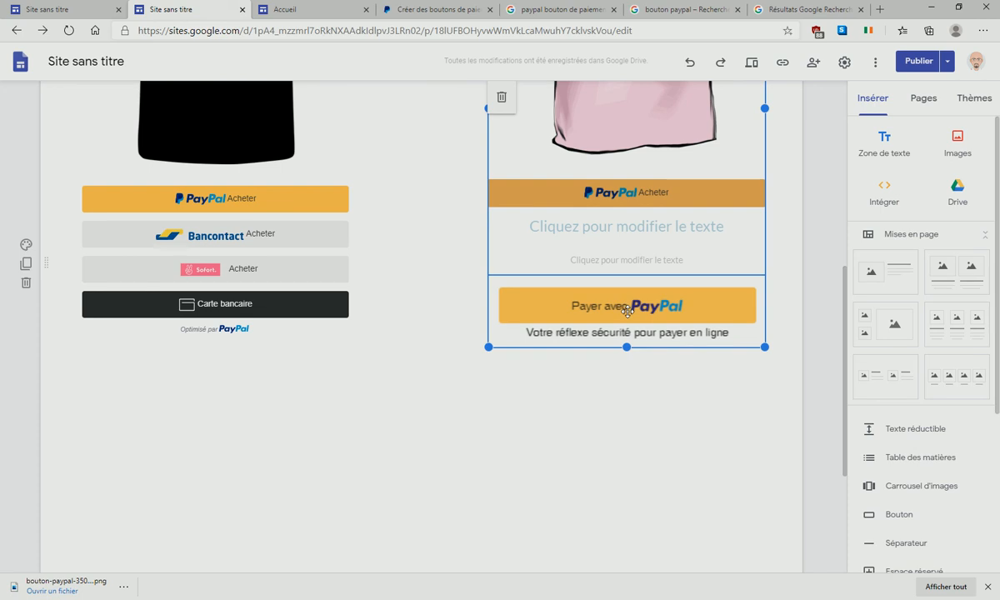
- Link the 'Payer avec PayPal' image to the pasted PayPal checkout address
click(558, 255)
right_click(546, 263)
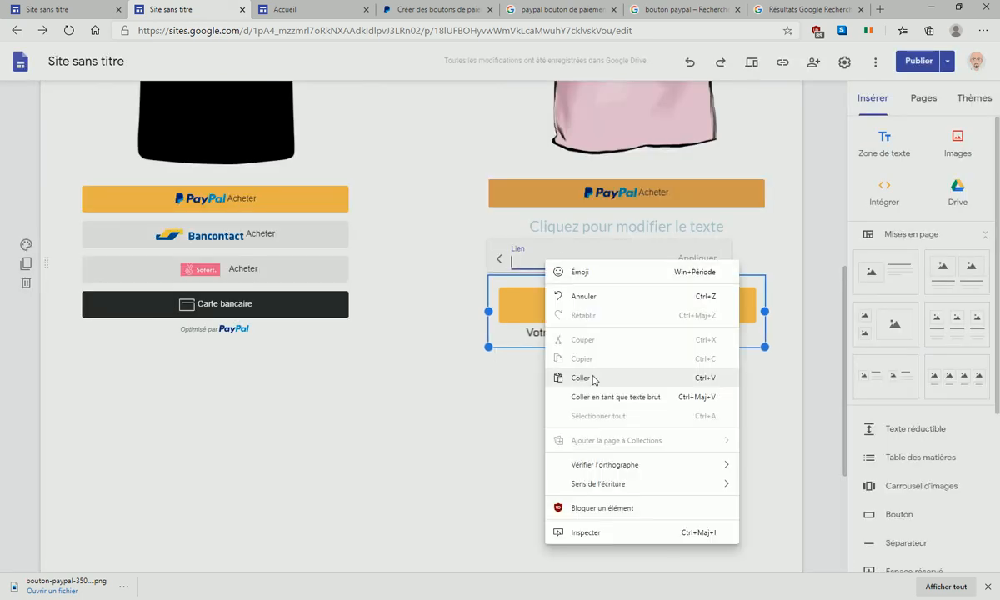
click(581, 377)
click(698, 258)
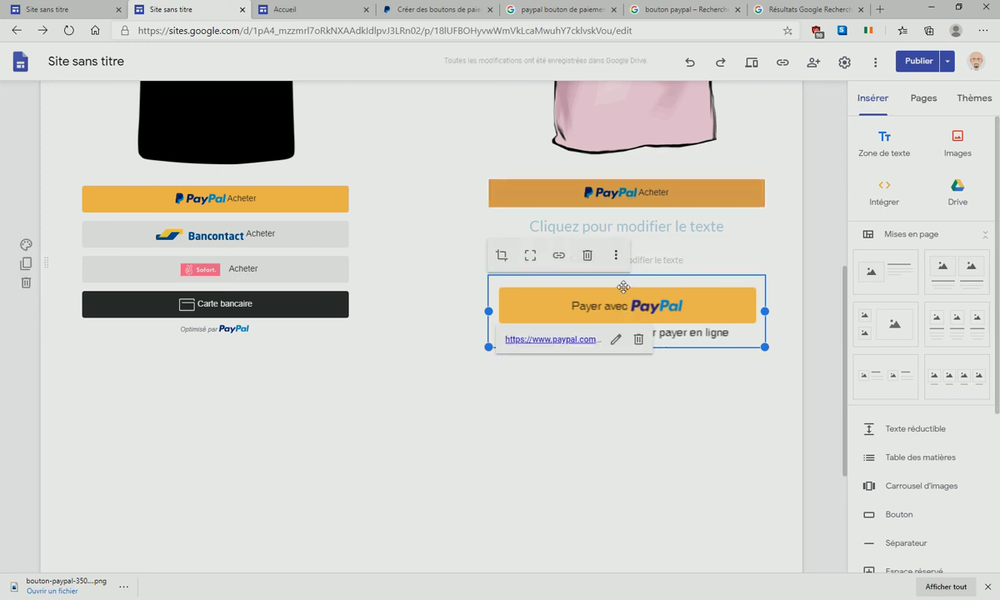
click(641, 439)
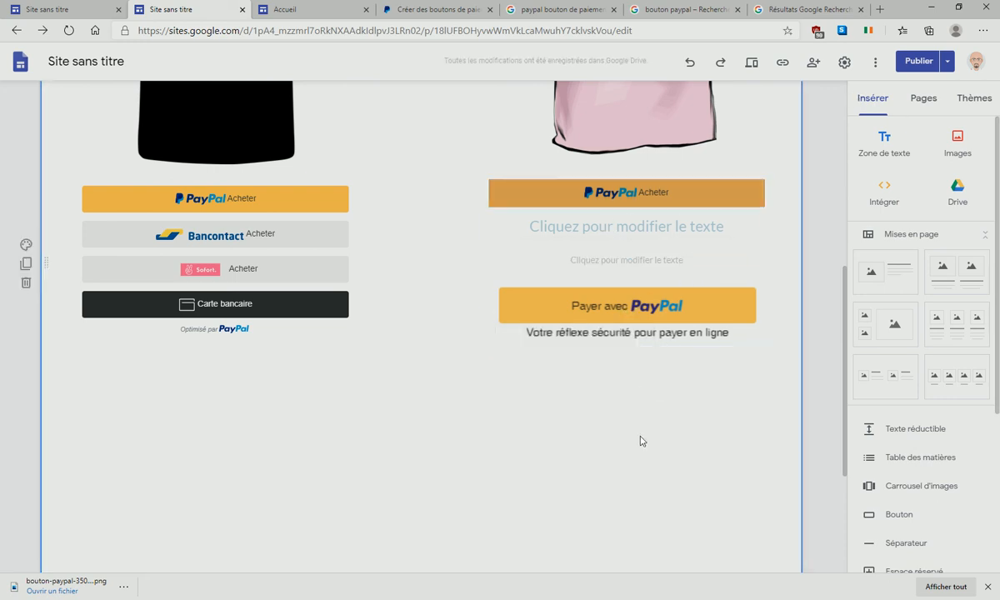
- Republish the site, open the live page, and test the 'Payer avec PayPal' image link
click(920, 61)
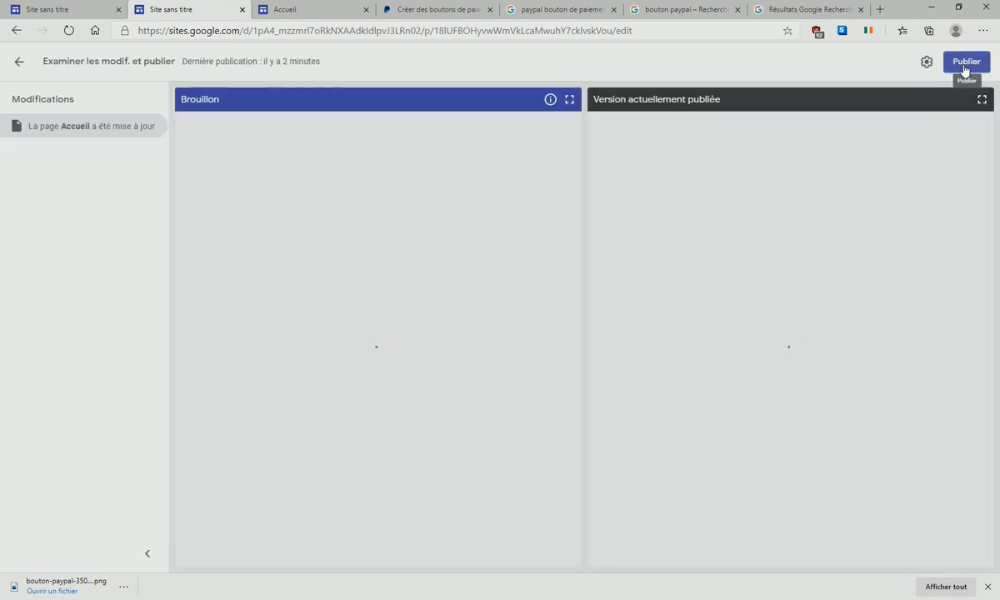
click(964, 65)
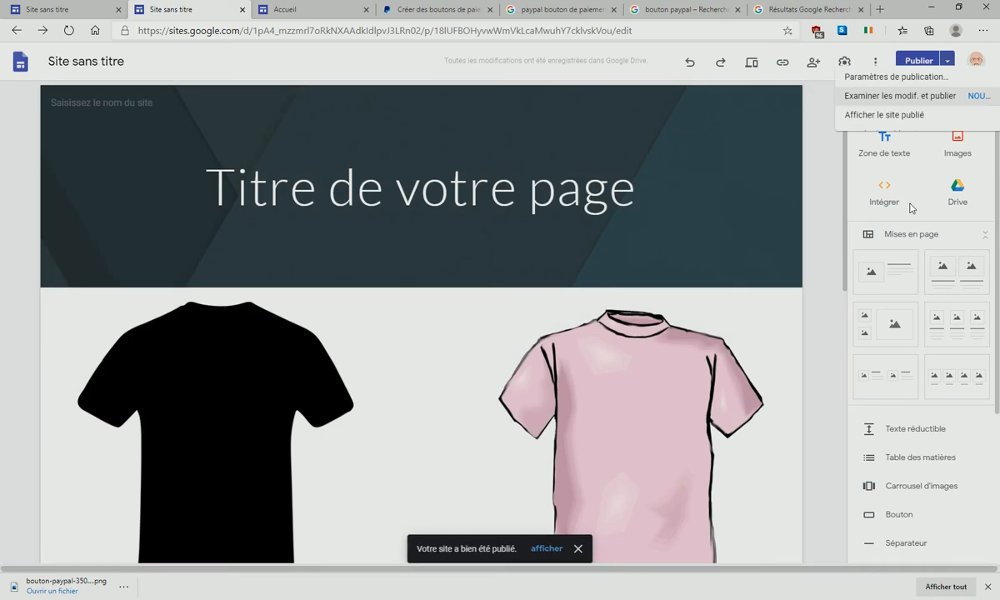
click(947, 61)
click(833, 121)
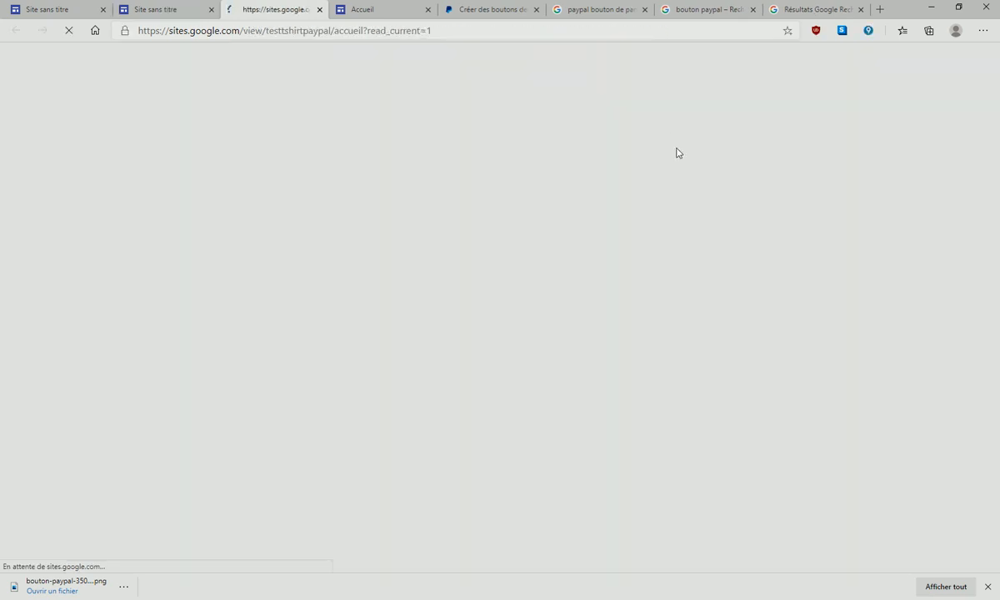
scroll(722, 158, down, 5)
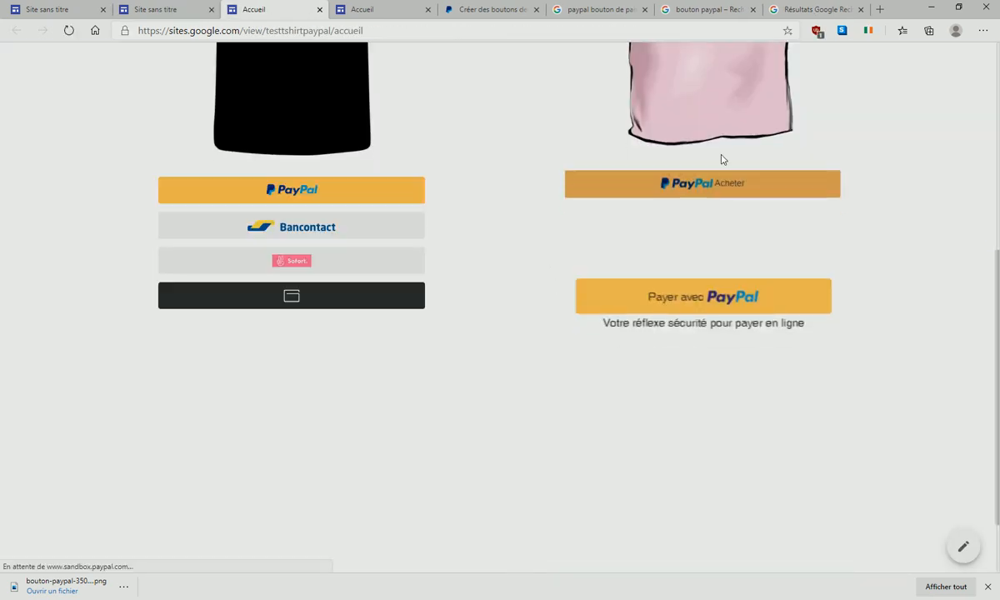
click(676, 290)
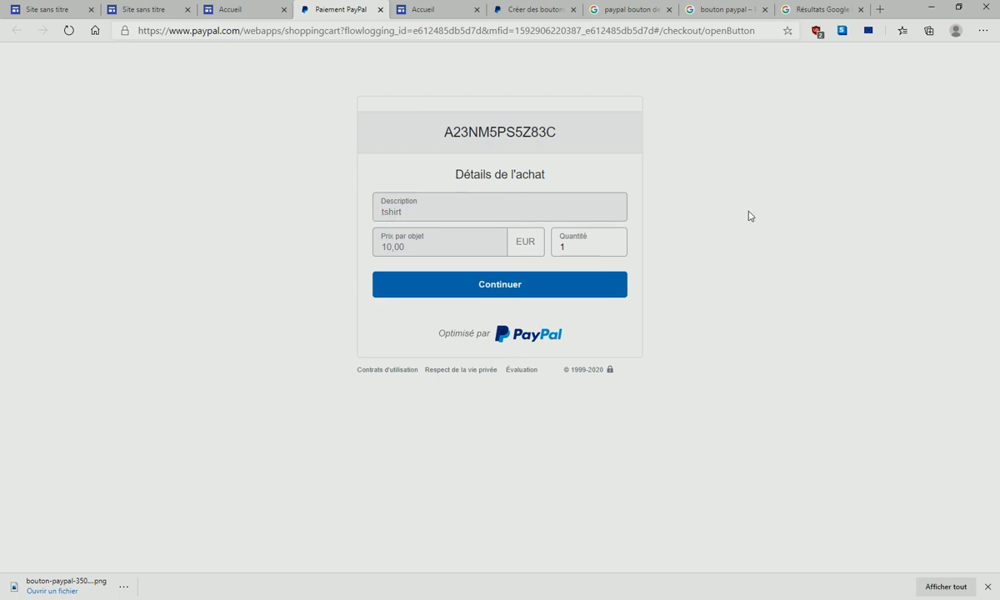
- Return to the 'Site sans titre' editor tab and scroll through both T-shirts and their payment buttons
click(59, 10)
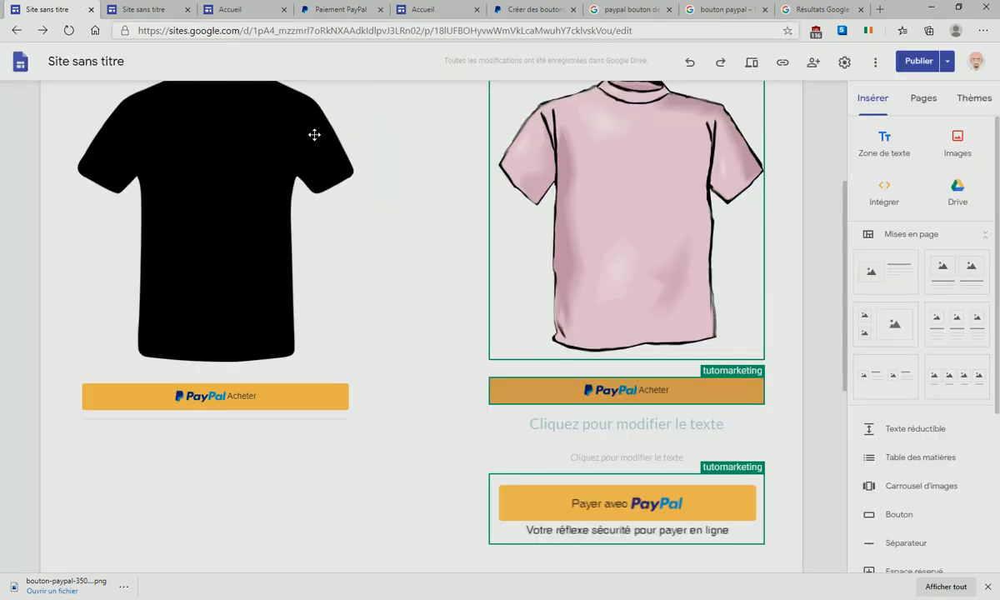
scroll(279, 230, up, 3)
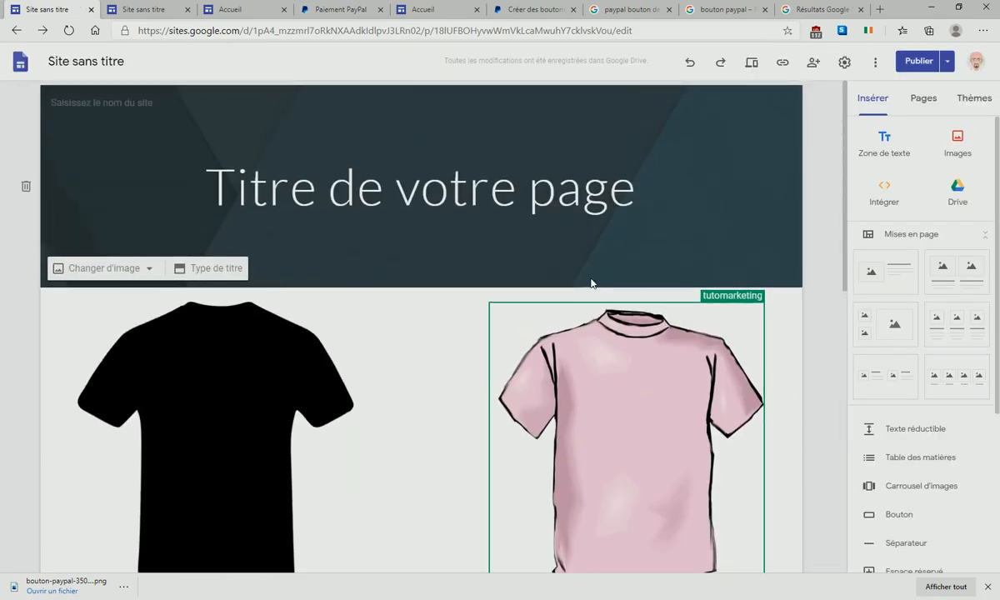
scroll(500, 323, down, 6)
scroll(417, 279, up, 4)
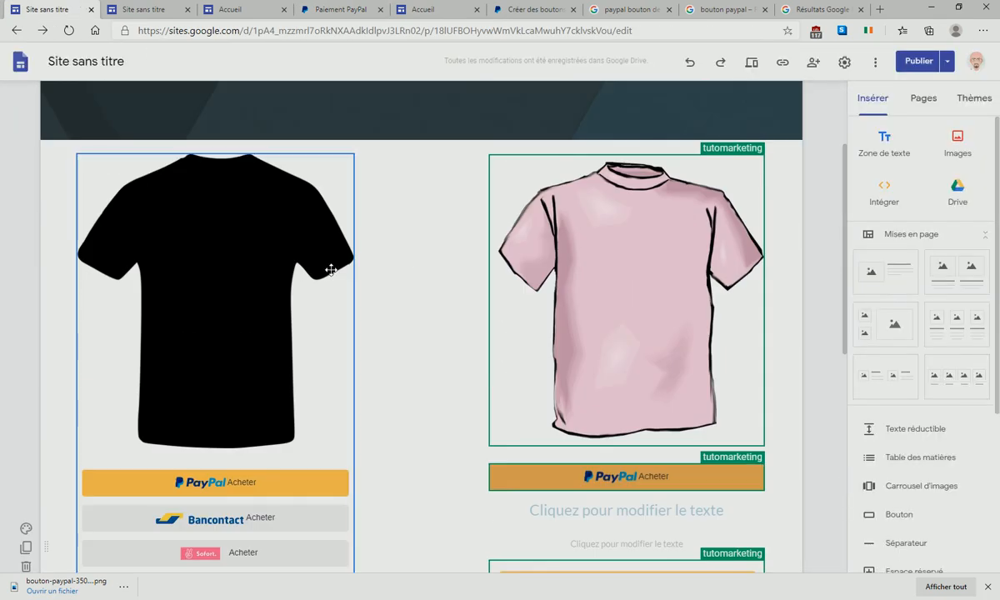
scroll(347, 243, up, 2)
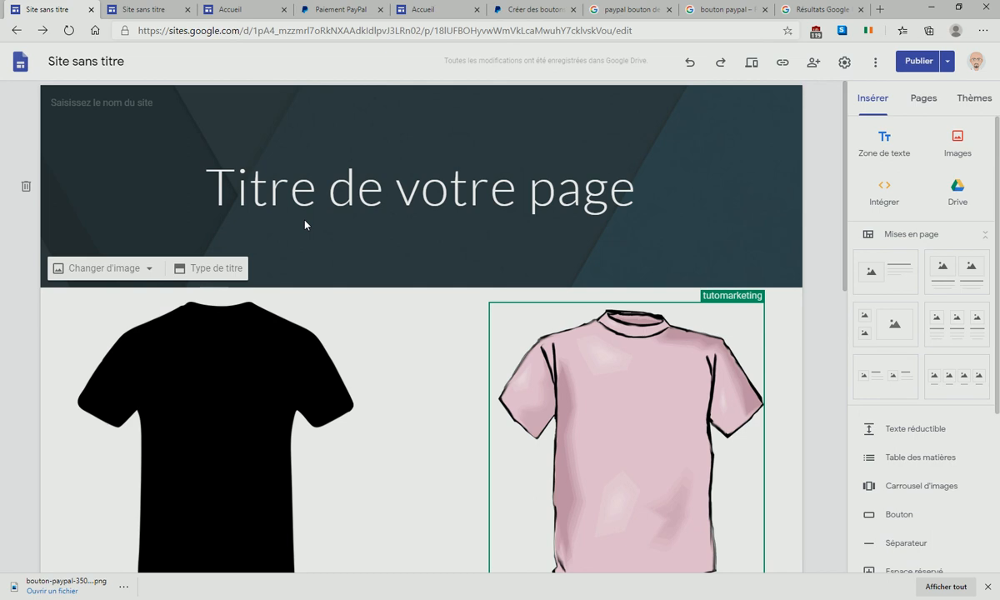
scroll(285, 357, down, 4)
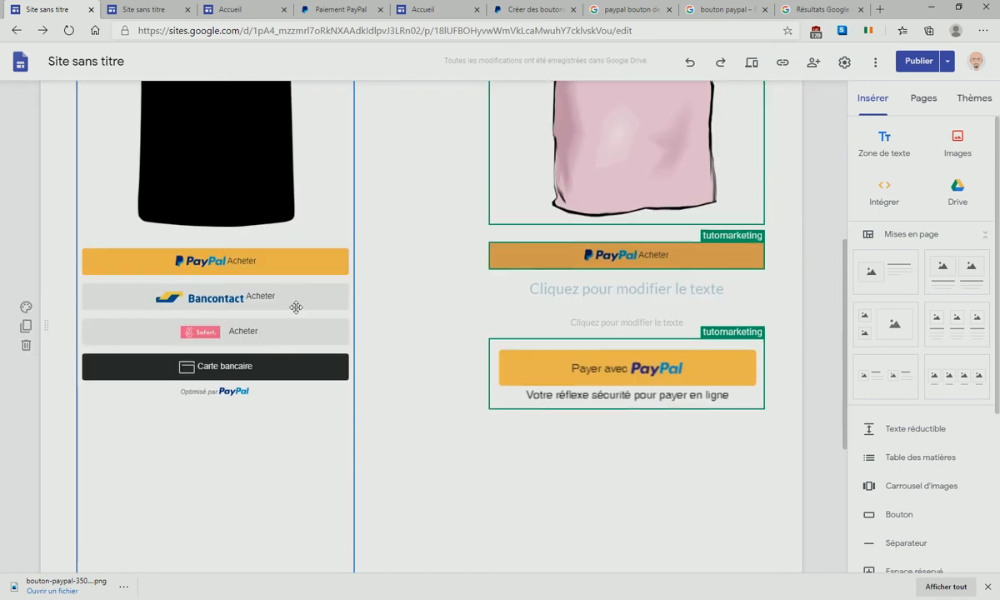